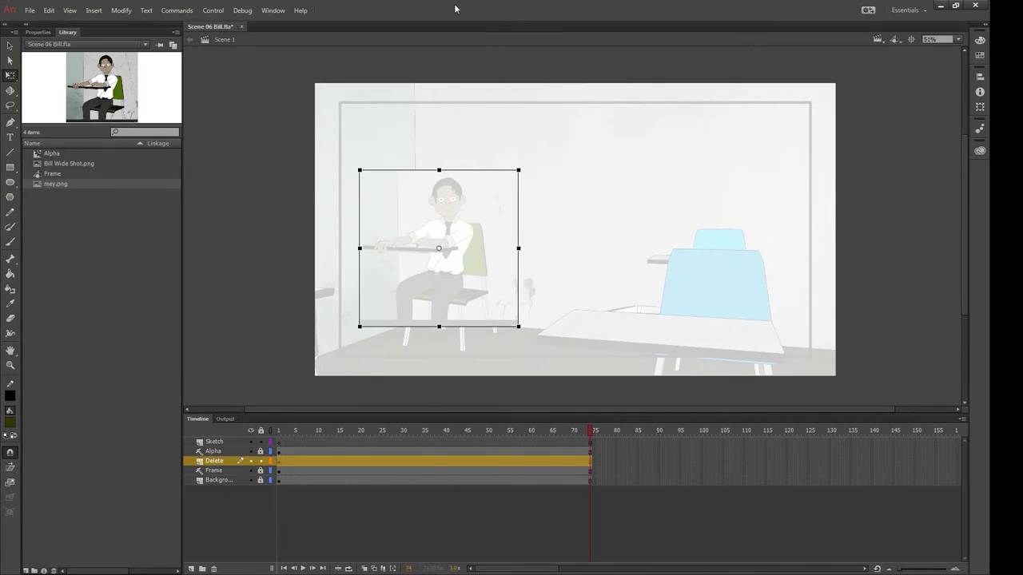
Name the new graphic symbol "me" and set the reference character's alpha to 48%
text(me)
key(Return)
click(37, 32)
click(97, 154)
drag(132, 172, 98, 172)
click(458, 267)
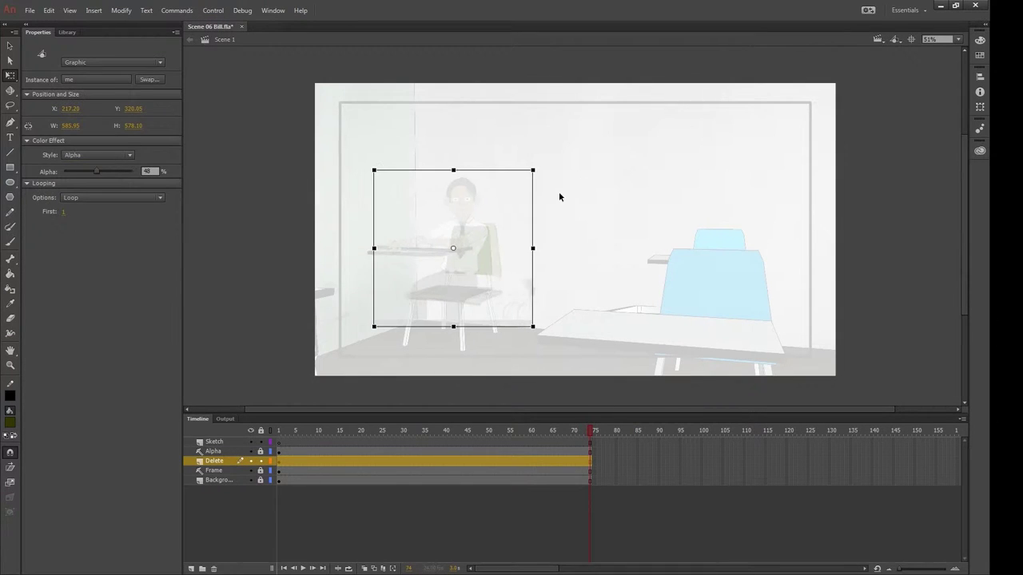
Scale down the faded reference character and position it over the classroom chair on frame 1
click(541, 351)
drag(367, 171, 541, 356)
key(v)
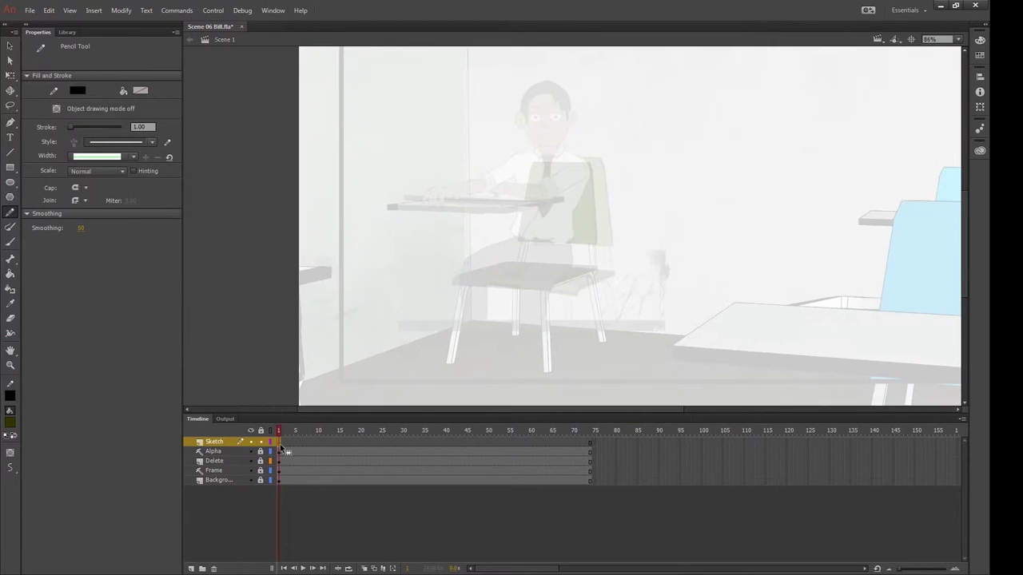
click(554, 164)
right_click(539, 167)
key(Escape)
key(q)
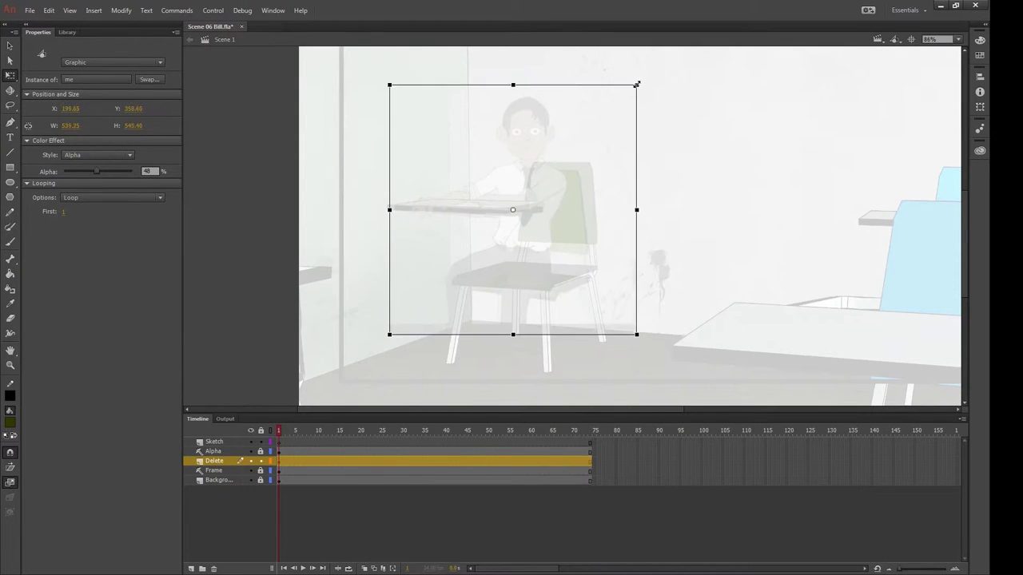
drag(584, 219, 584, 187)
Rename the Sketch layer as "Sketch Me"
click(214, 442)
double_click(215, 442)
text(Sketch Me)
key(Return)
Rough out the seated character's head, torso, arms, legs and feet with the Pencil tool over the reference
key(y)
mouse_move(536, 96)
mouse_down()
mouse_move(519, 134)
mouse_move(548, 148)
mouse_up()
drag(553, 150, 551, 276)
drag(511, 175, 552, 240)
drag(564, 168, 529, 198)
mouse_move(527, 195)
mouse_down()
mouse_move(489, 190)
mouse_move(433, 206)
mouse_up()
drag(505, 237, 453, 344)
drag(554, 269, 531, 327)
drag(507, 281, 519, 352)
drag(508, 348, 528, 374)
mouse_move(511, 265)
mouse_down()
mouse_move(473, 349)
mouse_move(452, 346)
mouse_up()
drag(447, 349, 476, 370)
Erase the rough head and redraw its outline with hair, ears and nose
key(z)
mouse_move(431, 91)
mouse_down()
mouse_move(480, 115)
mouse_move(621, 234)
mouse_up()
key(e)
mouse_move(575, 88)
mouse_down()
mouse_move(589, 165)
mouse_move(530, 178)
mouse_move(624, 153)
mouse_up()
key(y)
drag(630, 101, 601, 126)
mouse_move(510, 143)
mouse_down()
mouse_move(546, 222)
mouse_move(616, 179)
mouse_up()
mouse_move(523, 143)
mouse_down()
mouse_move(609, 137)
mouse_move(559, 89)
mouse_move(514, 168)
mouse_up()
drag(613, 136, 614, 163)
drag(503, 141, 620, 95)
drag(574, 120, 587, 117)
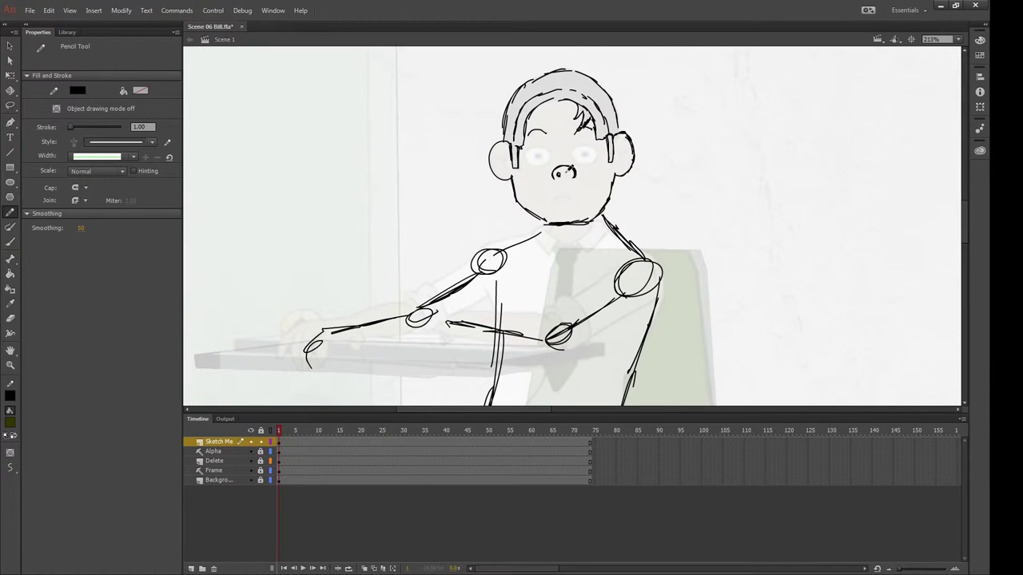
Draw the seated character's collar, rolled sleeve, and the forearm and hand resting on the desk
drag(492, 259, 511, 151)
mouse_move(549, 118)
mouse_down()
mouse_move(570, 140)
mouse_move(605, 137)
mouse_move(628, 112)
mouse_up()
mouse_move(550, 123)
mouse_down()
mouse_move(450, 177)
mouse_move(455, 203)
mouse_move(432, 189)
mouse_move(382, 230)
mouse_up()
drag(375, 216, 373, 240)
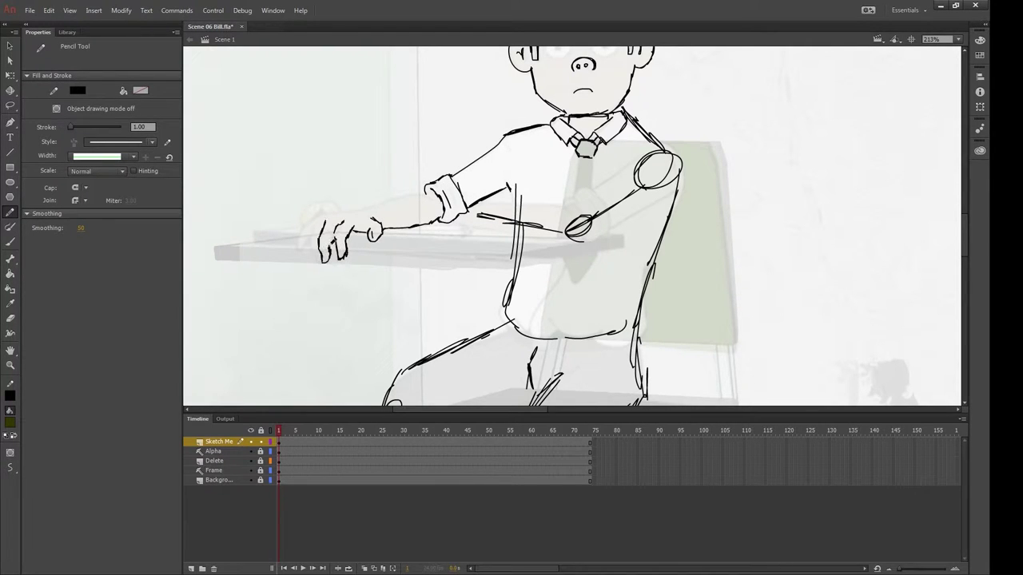
Remove the shoulder construction circle and draw the character's second arm with its rolled sleeve folded across the body
key(v)
double_click(673, 171)
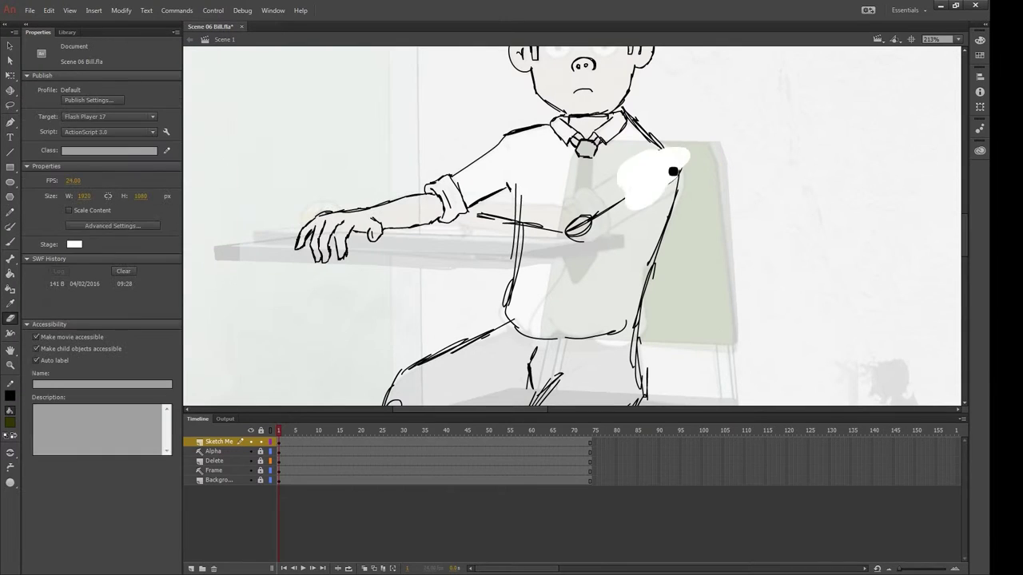
key(Delete)
scroll(423, 192, right, 3)
key(y)
drag(558, 200, 500, 228)
mouse_move(466, 196)
mouse_down()
mouse_move(479, 232)
mouse_move(378, 198)
mouse_up()
drag(467, 234, 342, 222)
Draw the seated character's tie, shirt folds and trouser outlines
scroll(573, 226, down, 2)
scroll(573, 226, left, 3)
drag(580, 69, 579, 102)
drag(597, 150, 542, 251)
scroll(572, 226, down, 3)
drag(633, 209, 619, 89)
Draw the seated character's trouser hems and both laced shoes
scroll(572, 226, down, 4)
scroll(572, 226, left, 2)
drag(560, 296, 617, 300)
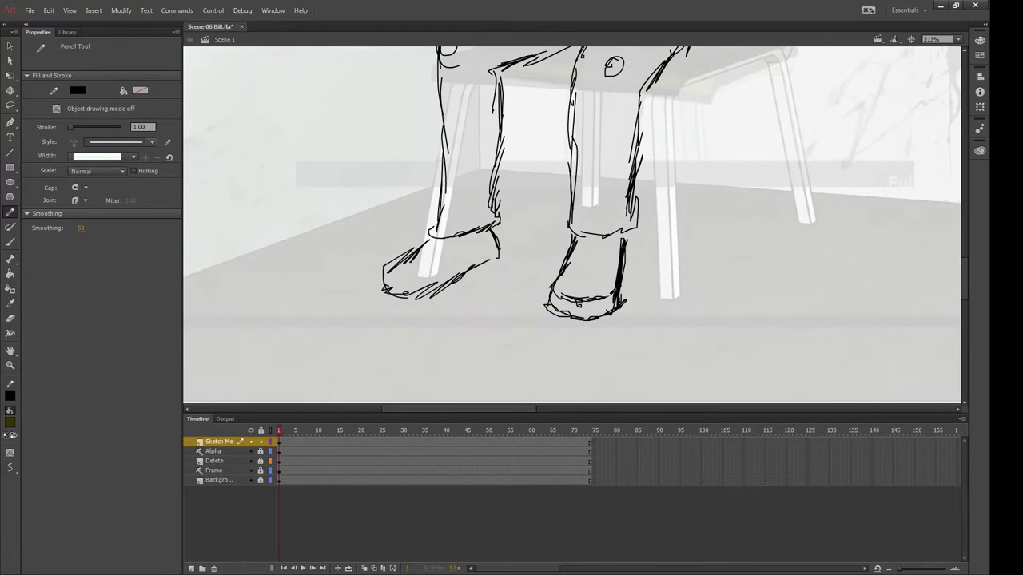
mouse_move(570, 253)
mouse_down()
mouse_move(607, 281)
mouse_move(601, 270)
mouse_up()
drag(385, 263, 424, 284)
mouse_move(383, 299)
mouse_down()
mouse_move(435, 289)
mouse_move(493, 266)
mouse_up()
mouse_move(488, 243)
mouse_down()
mouse_move(499, 283)
mouse_move(409, 267)
mouse_up()
drag(462, 233, 411, 262)
drag(448, 207, 426, 267)
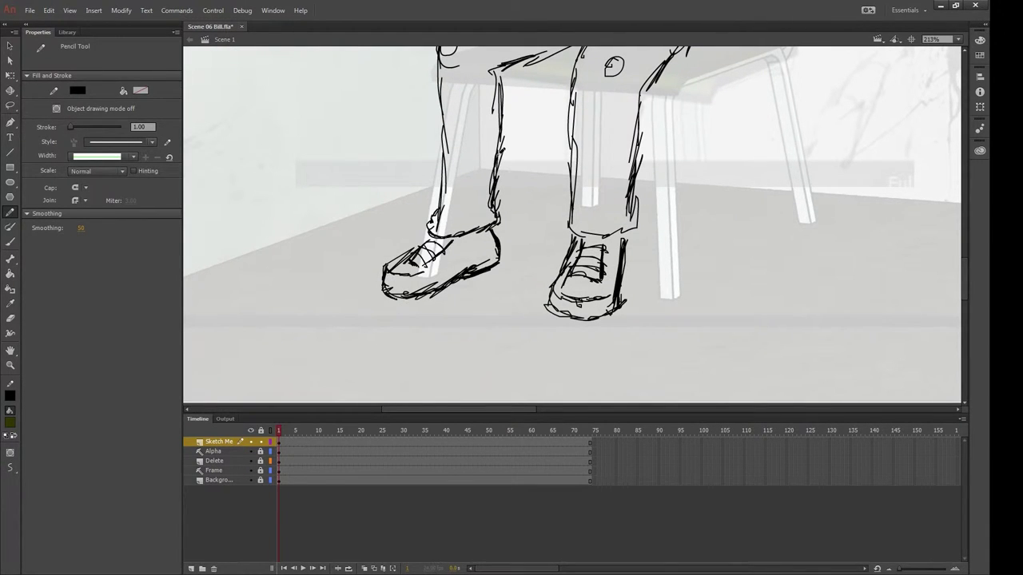
drag(502, 173, 435, 238)
Draw two round eyes with pupils on the seated character's face
scroll(572, 226, up, 3)
scroll(572, 227, up, 5)
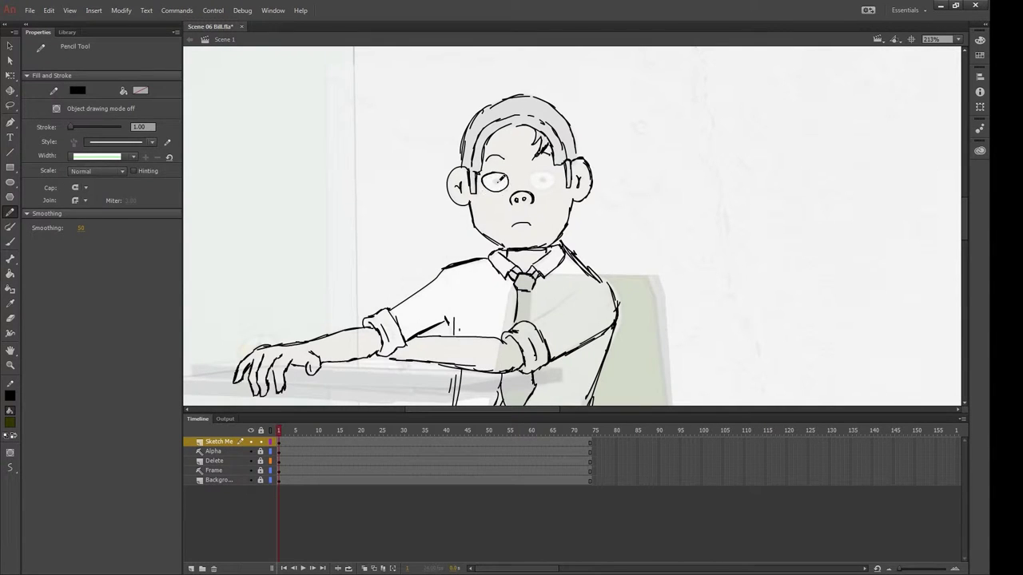
scroll(706, 196, down, 5)
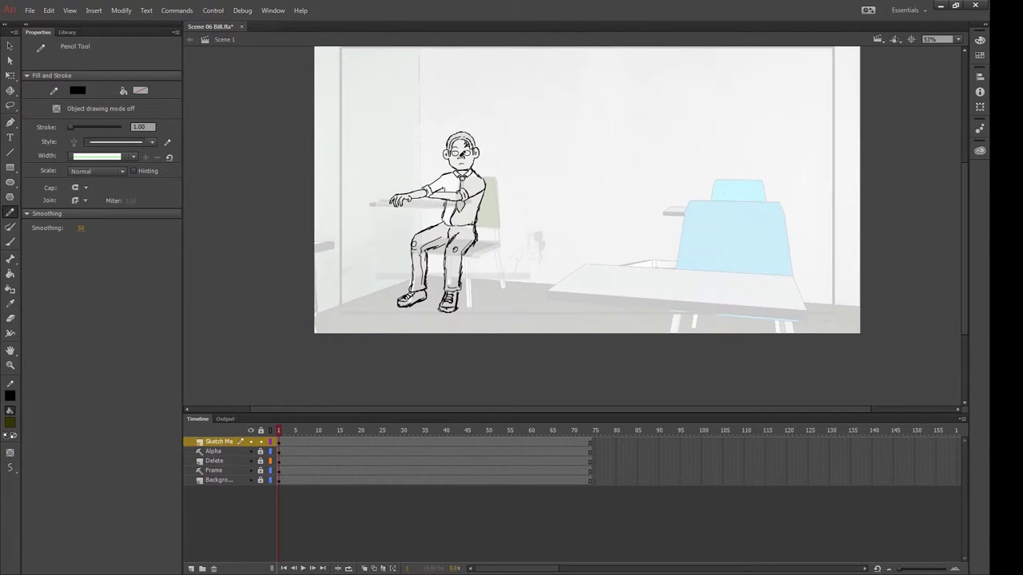
scroll(446, 137, up, 5)
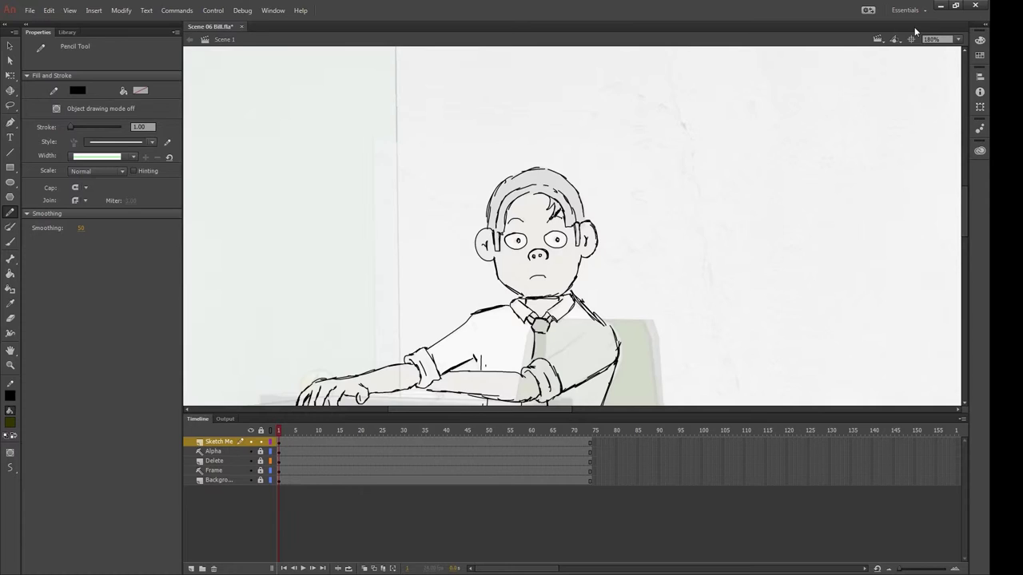
Rough out a second character's head with facial guidelines and a neck above the blue chairs
scroll(714, 201, down, 3)
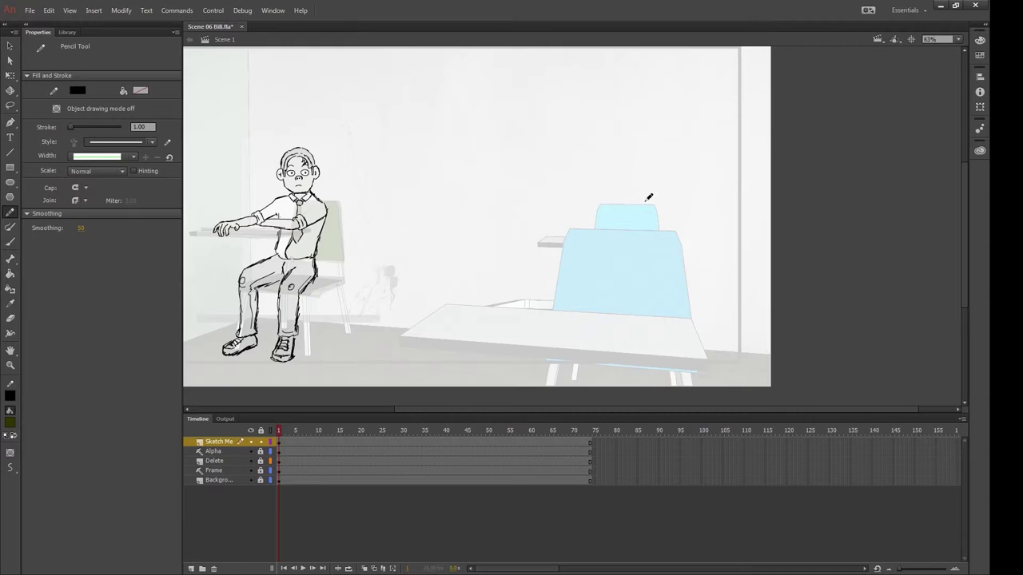
mouse_move(640, 164)
mouse_down()
mouse_move(572, 121)
mouse_move(631, 199)
mouse_up()
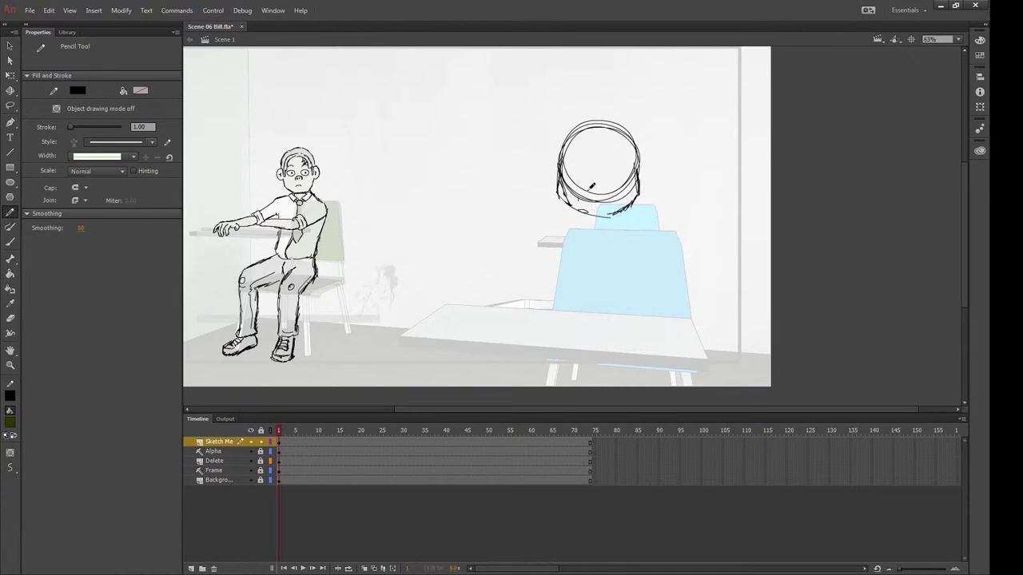
drag(577, 222, 620, 225)
drag(574, 177, 614, 174)
drag(601, 136, 601, 202)
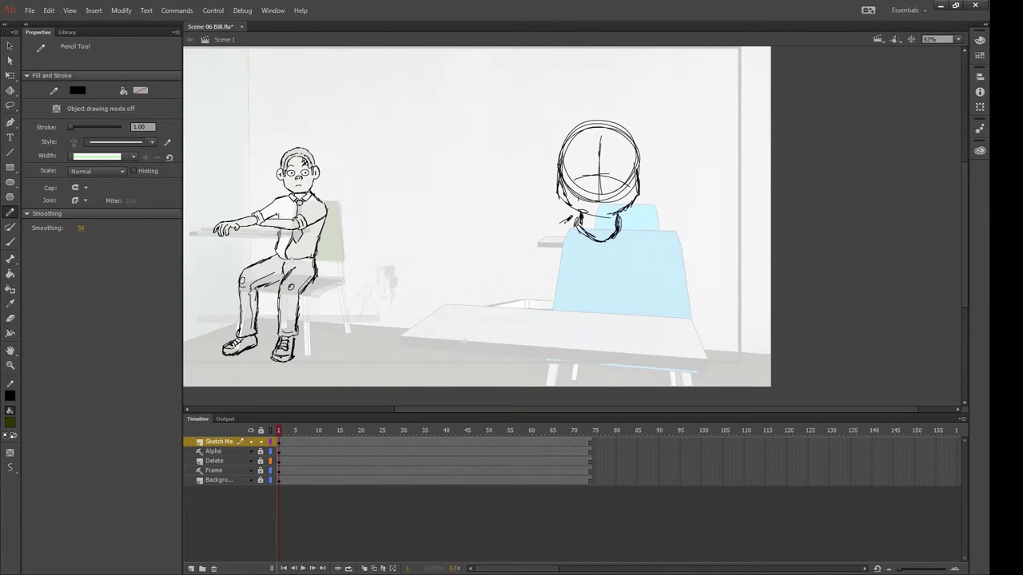
Move the second character's rough head and neck slightly toward the seated character
key(v)
drag(548, 112, 651, 248)
drag(600, 176, 579, 176)
Rough out the second character's shoulders, chest line and the bent arm with its hand resting on the desk
key(y)
mouse_move(549, 209)
mouse_down()
mouse_move(504, 233)
mouse_move(475, 293)
mouse_up()
drag(482, 308, 563, 336)
drag(564, 243, 595, 384)
drag(603, 225, 654, 260)
mouse_move(523, 244)
mouse_down()
mouse_move(591, 257)
mouse_move(638, 251)
mouse_up()
drag(473, 299, 477, 300)
drag(551, 329, 556, 331)
key(ctrl+z)
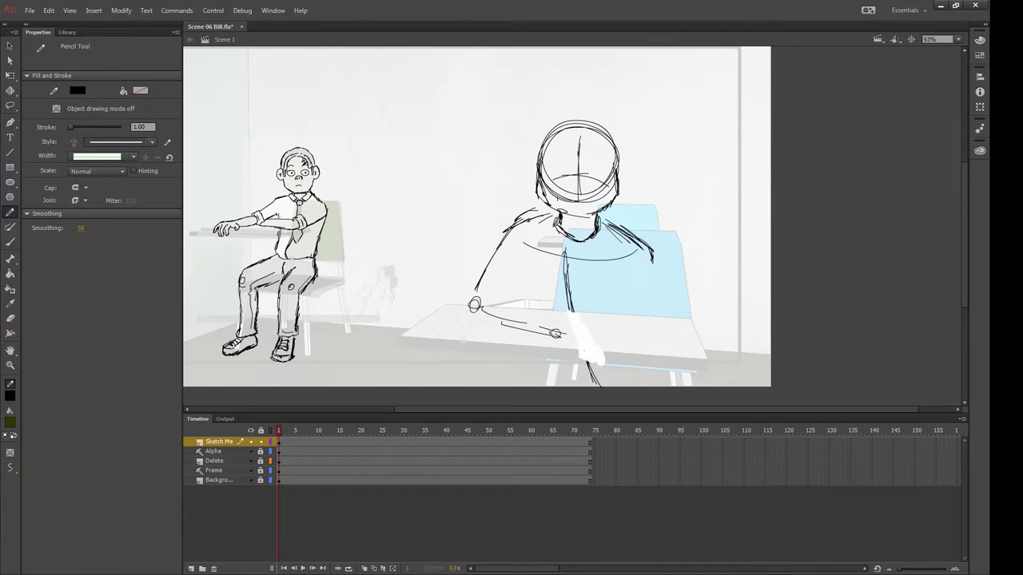
scroll(578, 338, down, 1)
drag(478, 282, 552, 308)
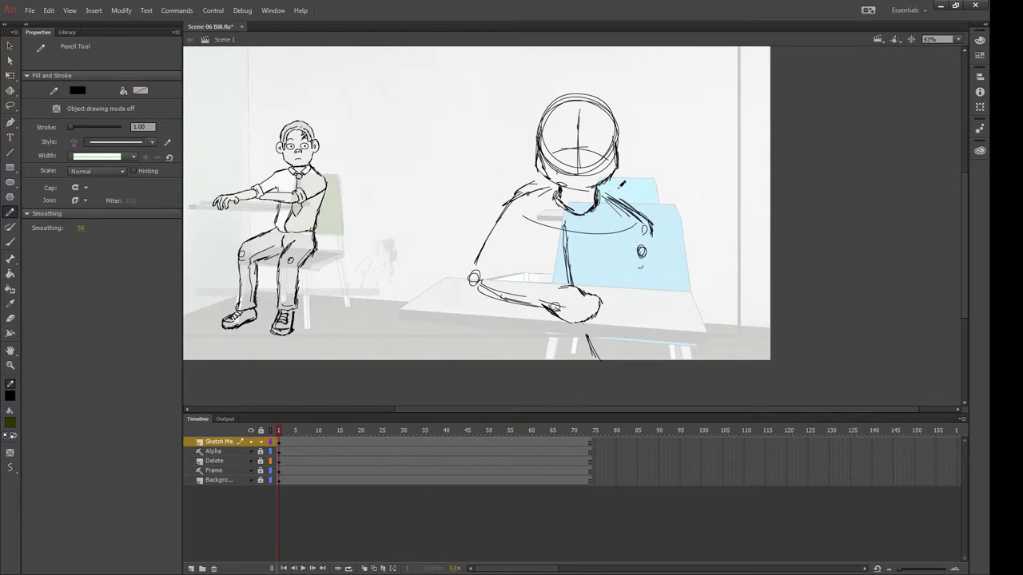
Select the second character's rough head and rotate it to a slight tilt
scroll(660, 205, up, 2)
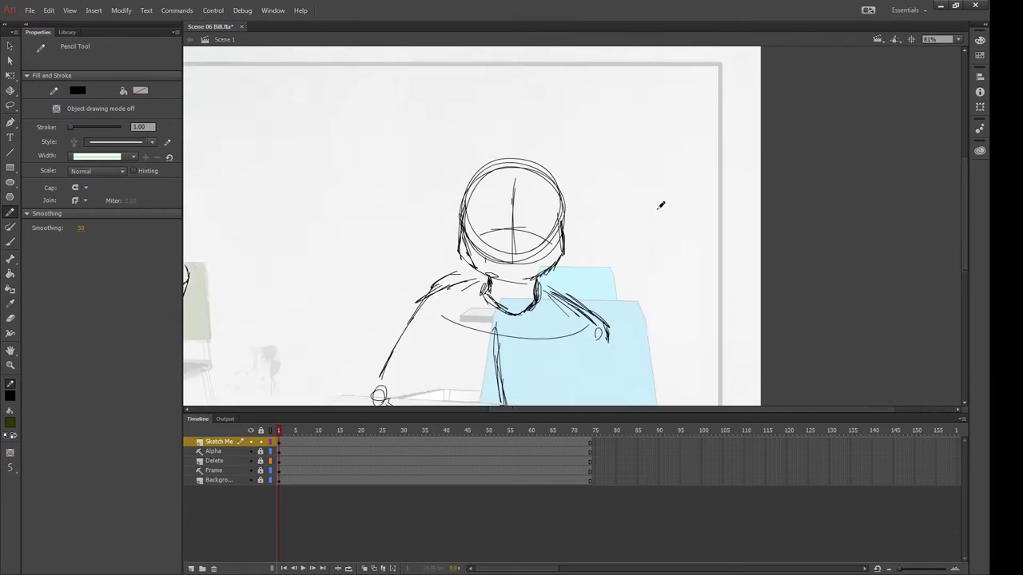
drag(661, 205, 709, 133)
key(q)
drag(479, 64, 640, 212)
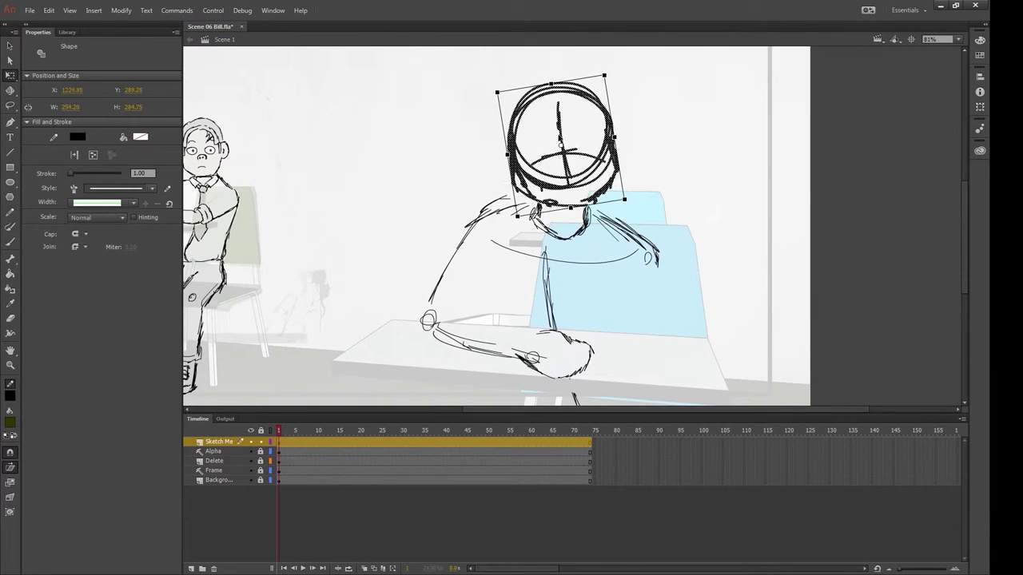
Draw the second character's raised forearm and elbow, with the hand reaching up to the nose
key(y)
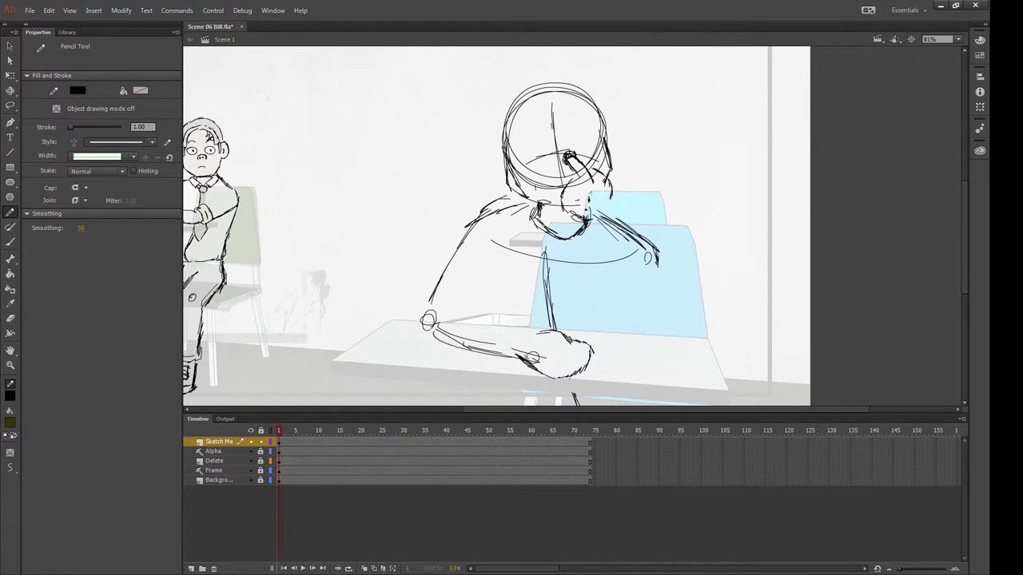
drag(611, 200, 667, 299)
drag(596, 228, 651, 304)
drag(612, 256, 671, 314)
key(ctrl+z)
drag(592, 208, 644, 274)
Draw the second character's glasses, ears, half-closed eyes, mouth and spiky hair
mouse_move(523, 128)
mouse_down()
mouse_move(512, 164)
mouse_move(604, 119)
mouse_move(600, 153)
mouse_up()
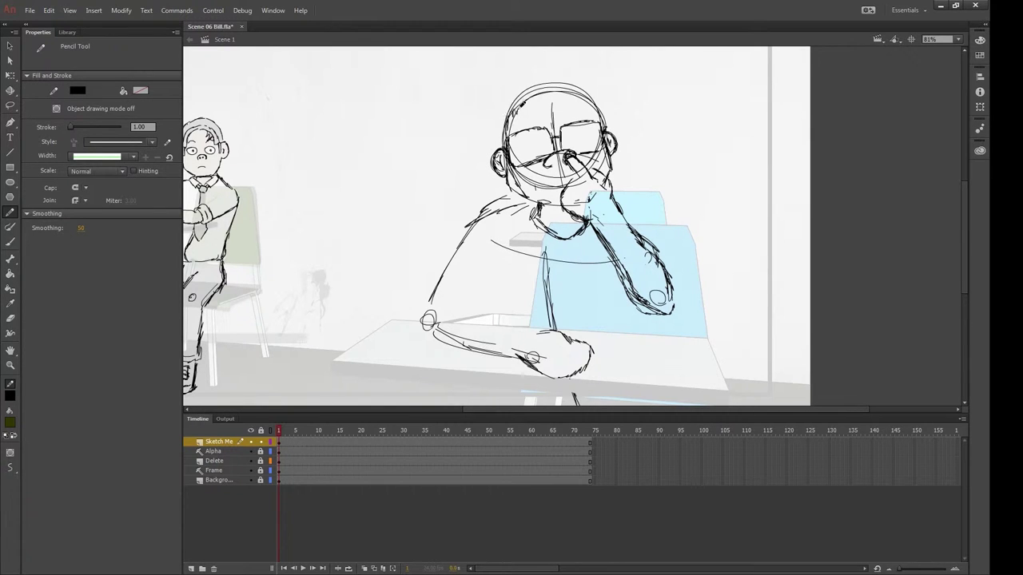
drag(504, 128, 599, 100)
mouse_move(496, 147)
mouse_down()
mouse_move(548, 62)
mouse_move(607, 128)
mouse_up()
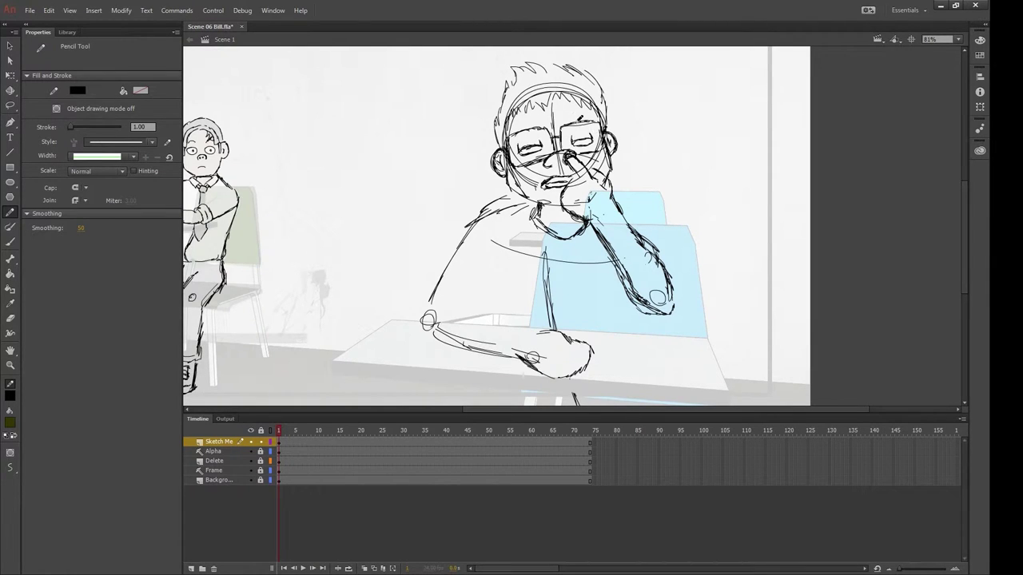
Outline the second character's resting upper arm from shoulder to elbow, with the inner edge against the torso
mouse_move(511, 196)
mouse_down()
mouse_move(479, 240)
mouse_move(500, 318)
mouse_up()
drag(473, 209, 429, 320)
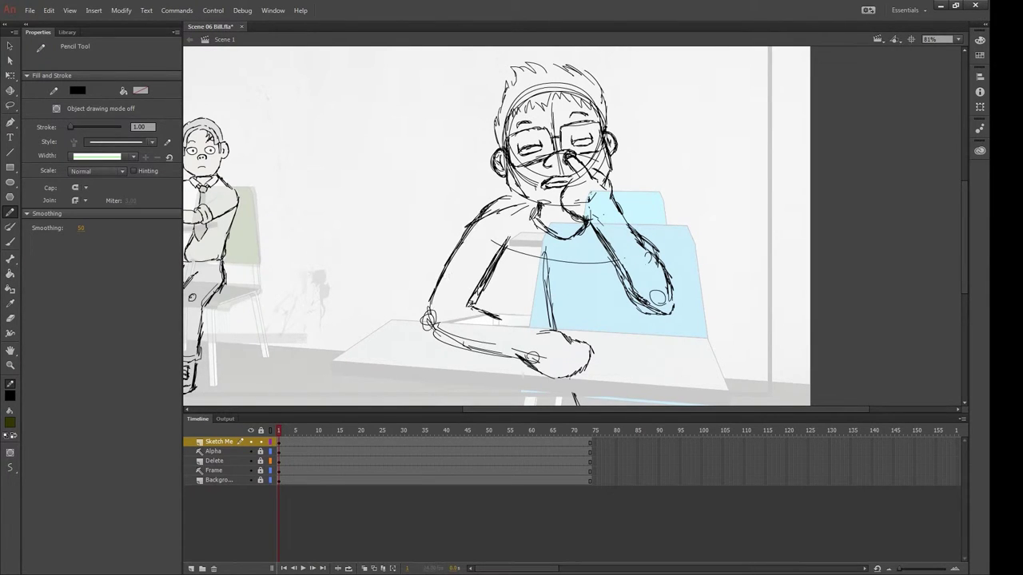
drag(497, 251, 476, 307)
drag(496, 249, 487, 292)
drag(511, 215, 502, 318)
Draw the second character's shirt side, collar and hanging tie
drag(620, 257, 618, 329)
drag(513, 192, 536, 233)
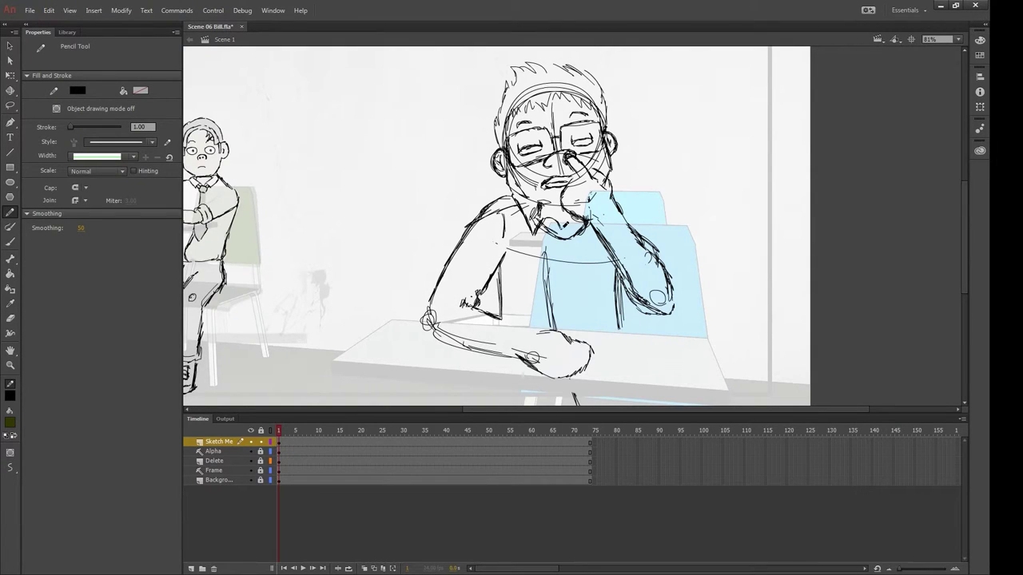
key(ctrl+z)
key(ctrl+z)
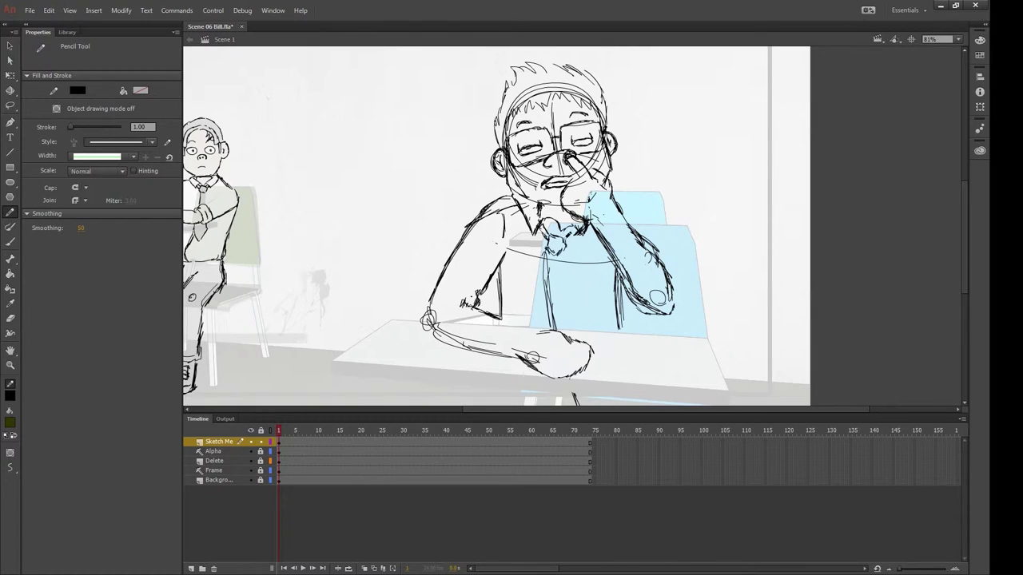
drag(534, 252, 541, 331)
drag(568, 249, 554, 327)
drag(569, 267, 559, 331)
key(ctrl+z)
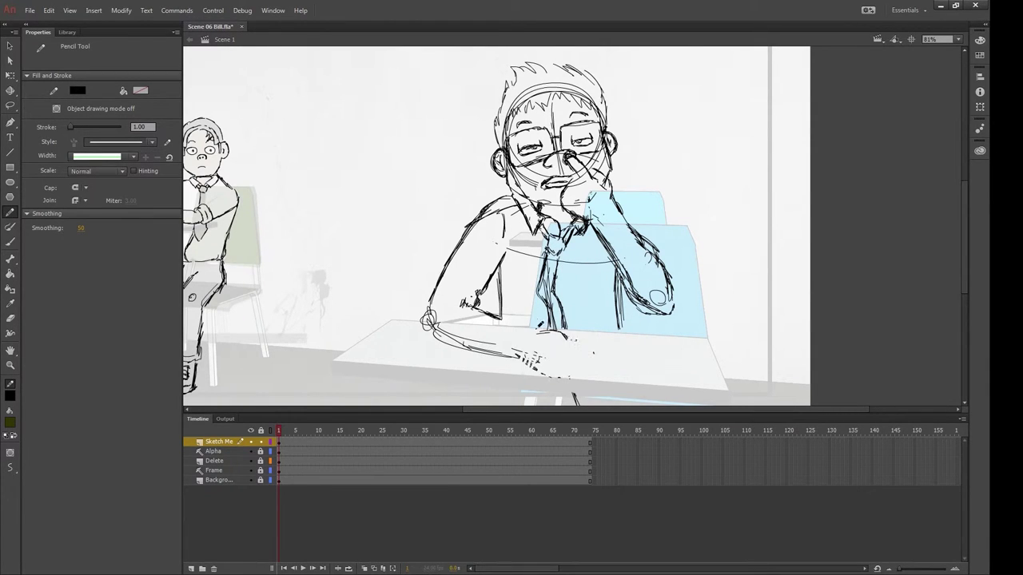
Redraw the fist resting on the desk and add a shirt cuff at its wrist
drag(575, 350, 559, 374)
drag(548, 361, 524, 375)
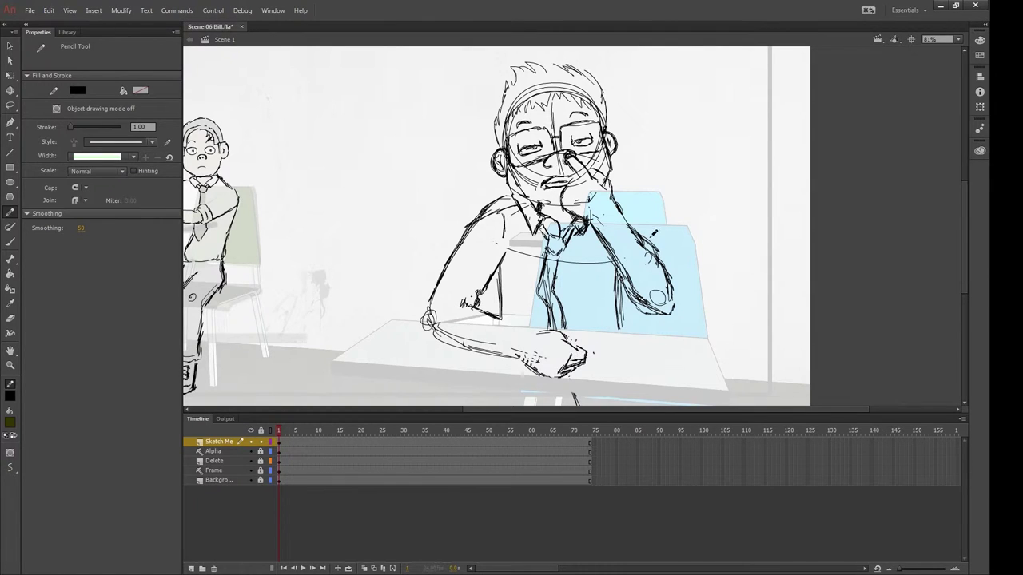
drag(524, 353, 492, 350)
mouse_move(537, 316)
mouse_down()
mouse_move(505, 323)
mouse_move(510, 355)
mouse_move(548, 374)
mouse_up()
key(ctrl+z)
mouse_move(519, 330)
mouse_down()
mouse_move(541, 318)
mouse_move(520, 352)
mouse_up()
drag(504, 339, 449, 353)
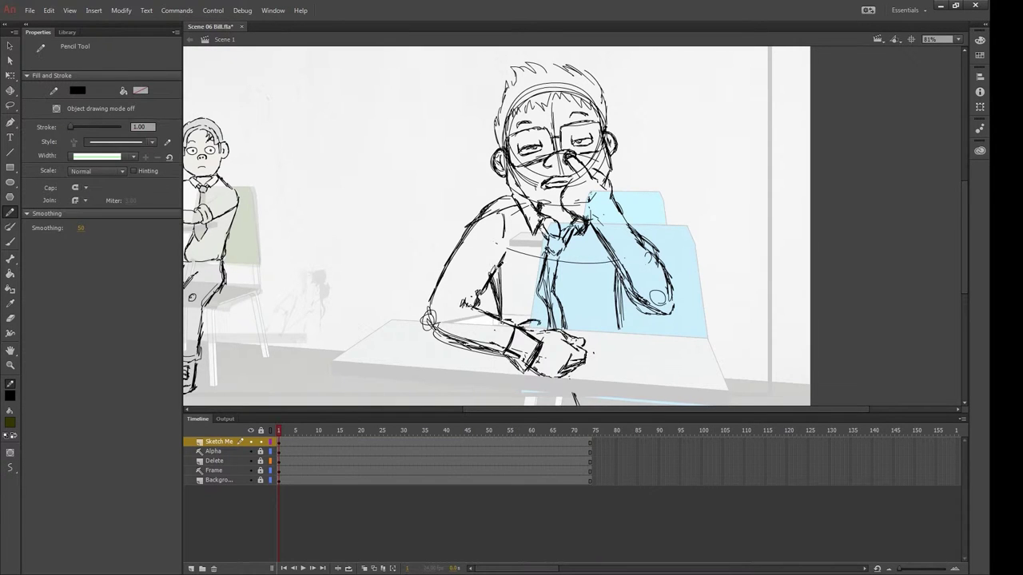
Extend the sides of the second character's torso past the desk and rough in the hips
drag(511, 320, 501, 211)
drag(493, 284, 482, 321)
drag(563, 283, 577, 315)
drag(482, 323, 511, 329)
drag(610, 208, 630, 267)
drag(623, 278, 651, 323)
scroll(491, 184, down, 5)
scroll(491, 184, up, 5)
mouse_move(612, 199)
mouse_down()
mouse_move(617, 263)
mouse_move(655, 320)
mouse_up()
mouse_move(632, 297)
mouse_down()
mouse_move(582, 313)
mouse_move(585, 322)
mouse_move(649, 291)
mouse_up()
drag(633, 343, 634, 342)
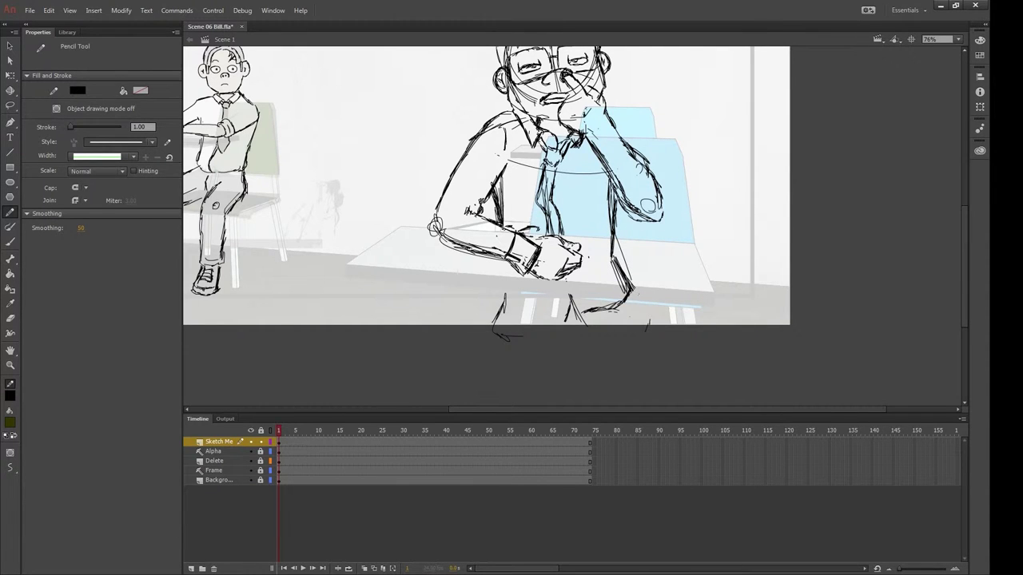
Erase the rough hip strokes below the desk and redraw the second character's lower torso with a rounded base
key(e)
drag(479, 339, 583, 291)
key(y)
drag(511, 276, 523, 339)
drag(577, 337, 619, 317)
drag(615, 256, 638, 324)
drag(577, 339, 636, 296)
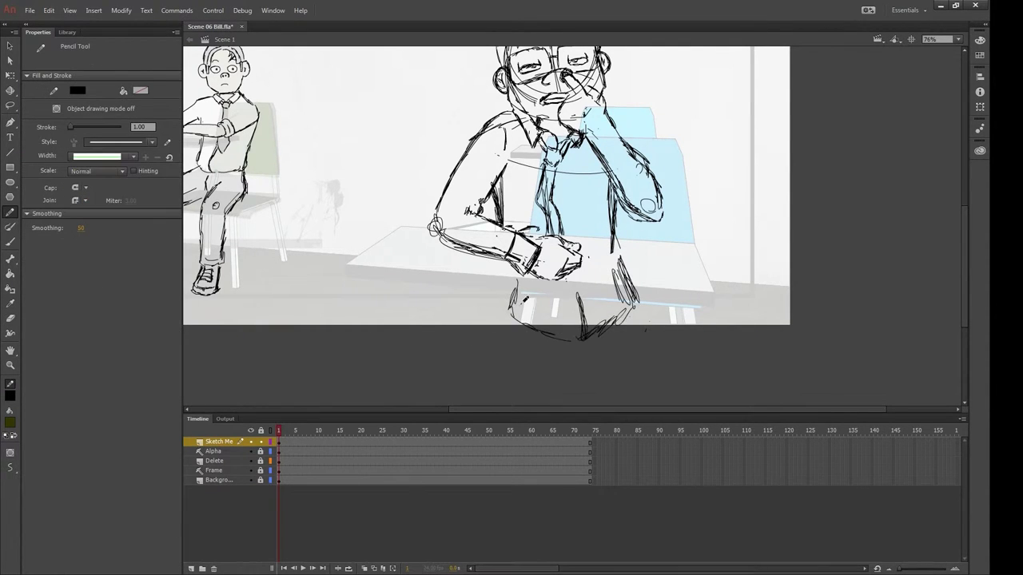
Draw the second character's spread thighs and trouser folds extending below the stage edge
drag(511, 306, 481, 347)
drag(578, 321, 530, 378)
drag(570, 283, 599, 342)
drag(519, 296, 478, 363)
drag(638, 297, 707, 361)
drag(598, 340, 673, 386)
drag(631, 293, 703, 345)
key(ctrl+z)
key(ctrl+z)
drag(609, 263, 695, 342)
drag(630, 292, 577, 317)
mouse_move(588, 289)
mouse_down()
mouse_move(529, 305)
mouse_move(507, 298)
mouse_up()
drag(516, 286, 498, 310)
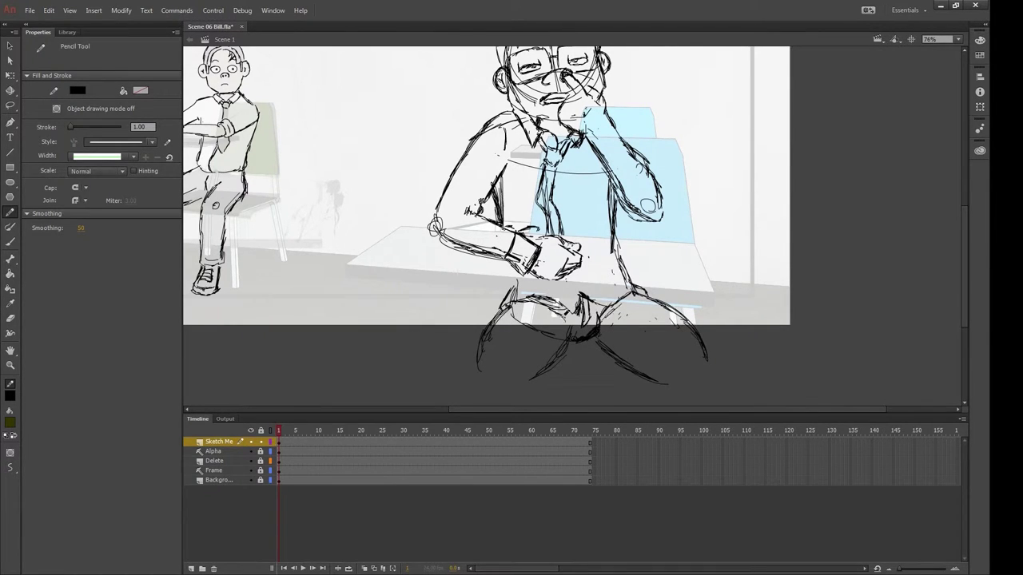
Insert a new layer above the sketch layer and name it Sketch 2
drag(687, 158, 781, 246)
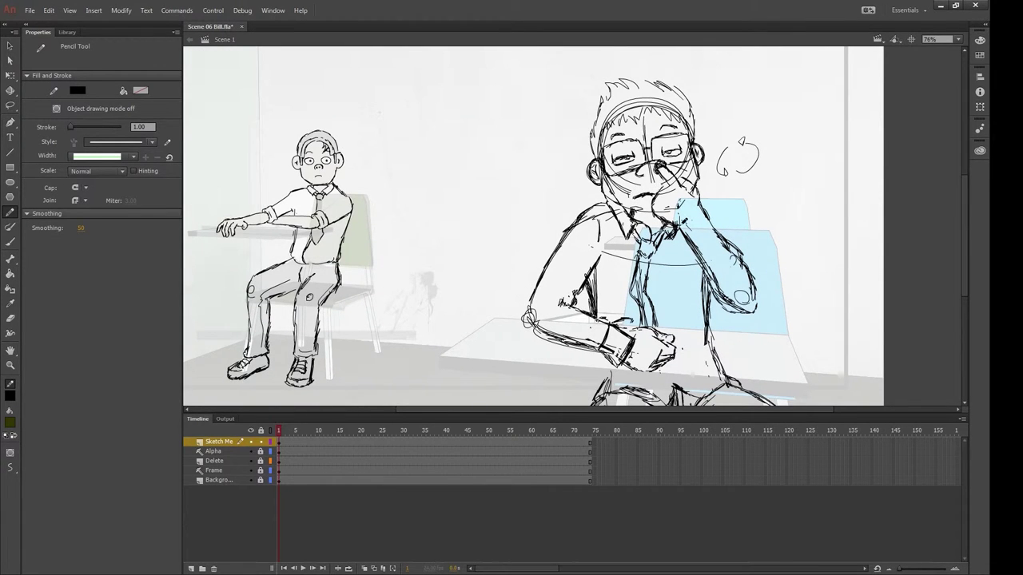
right_click(216, 442)
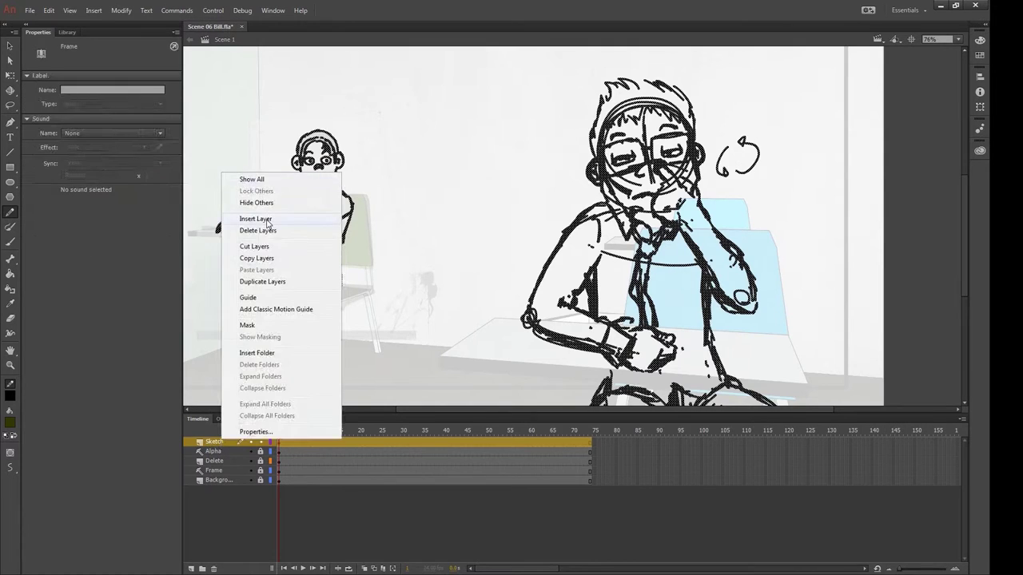
click(248, 219)
text(2)
click(214, 452)
Move the second character's nose and raised hand onto Sketch 2, and add a blank keyframe at frame 2 with onion skinning on
key(ctrl+shift+a)
key(l)
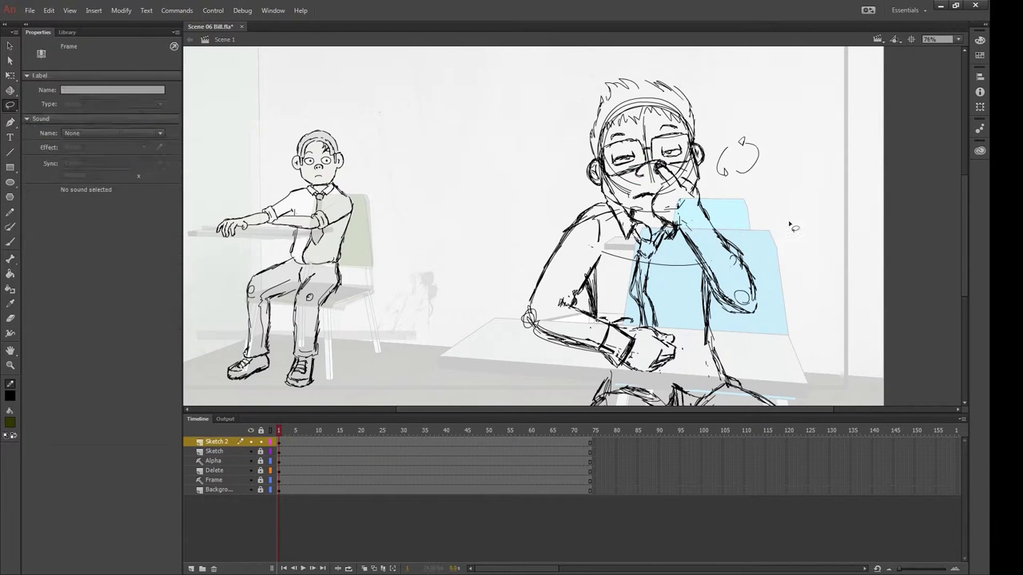
scroll(667, 155, up, 3)
key(F7)
key(alt+shift+o)
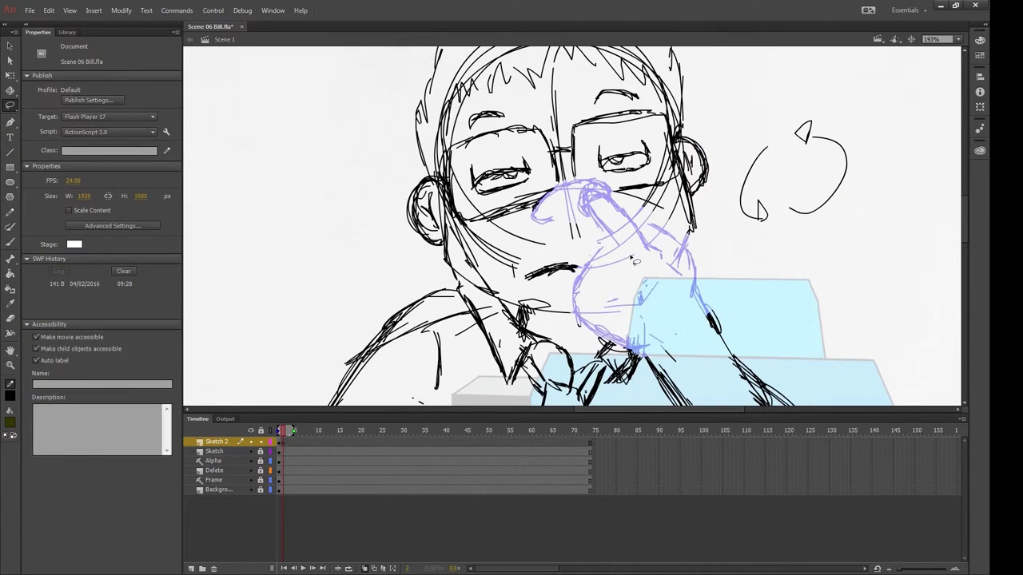
Redraw the nose, the picking finger and the hand in frame 2 with the Pencil tool, following the onion skin
key(y)
mouse_move(629, 212)
mouse_down()
mouse_move(644, 243)
mouse_move(577, 327)
mouse_move(639, 352)
mouse_up()
mouse_move(598, 184)
mouse_down()
mouse_move(580, 209)
mouse_move(548, 220)
mouse_up()
drag(565, 187, 600, 173)
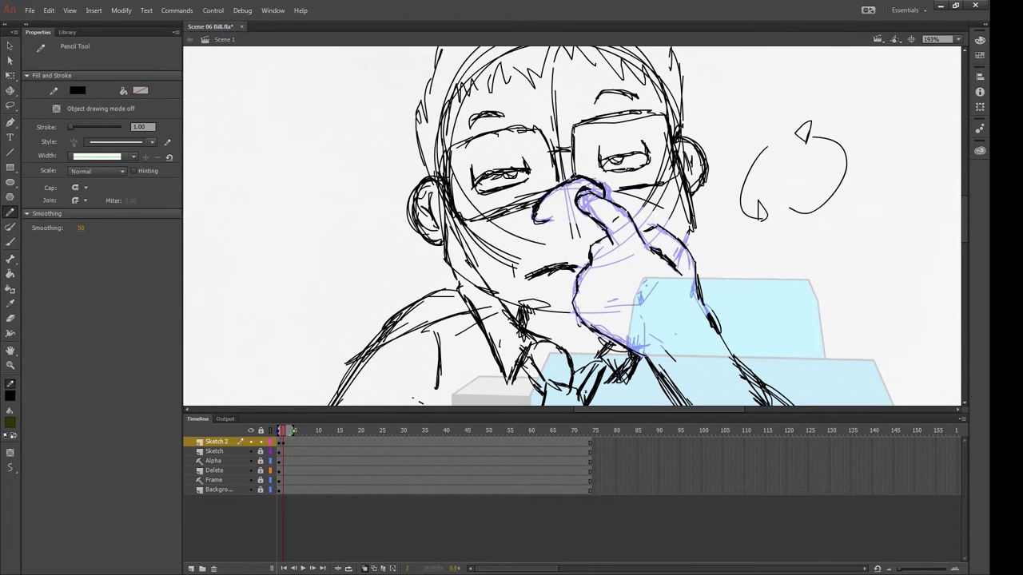
Add a blank keyframe at frame 3 and redraw the finger, wrist, nose and hand outline over the onion skin
key(F7)
drag(668, 224, 707, 312)
drag(628, 210, 678, 266)
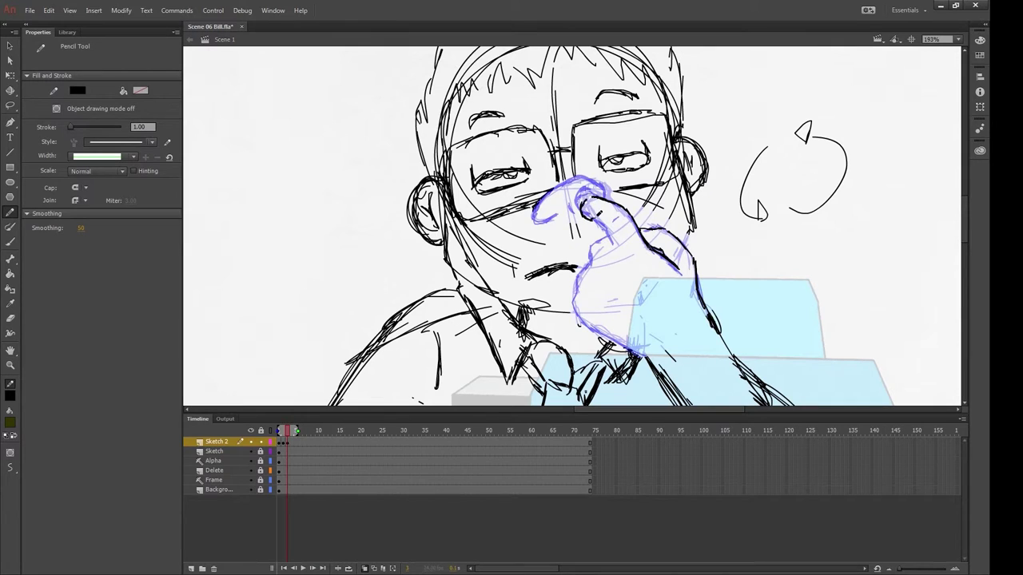
drag(590, 176, 532, 222)
mouse_move(617, 230)
mouse_down()
mouse_move(577, 278)
mouse_move(647, 356)
mouse_up()
Add frame 4, place a copy of the first hand drawing in frame 5, and redraw the hand and nose in frame 4
key(F7)
drag(639, 227, 700, 260)
mouse_move(644, 232)
mouse_down()
mouse_move(676, 266)
mouse_move(627, 211)
mouse_up()
click(297, 442)
key(comma)
key(comma)
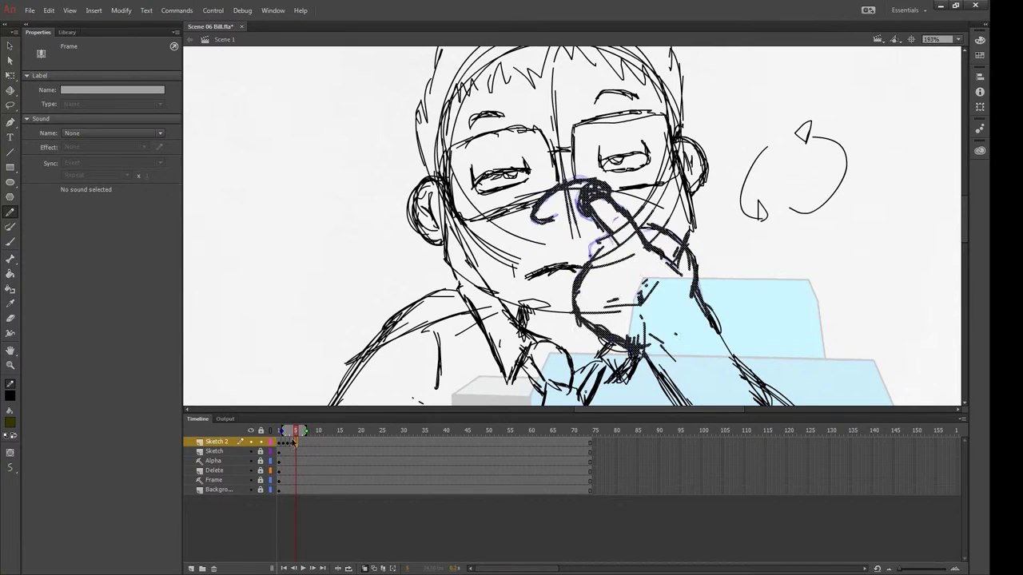
mouse_move(604, 187)
mouse_down()
mouse_move(577, 298)
mouse_move(644, 358)
mouse_up()
mouse_move(605, 192)
mouse_down()
mouse_move(618, 182)
mouse_move(531, 221)
mouse_up()
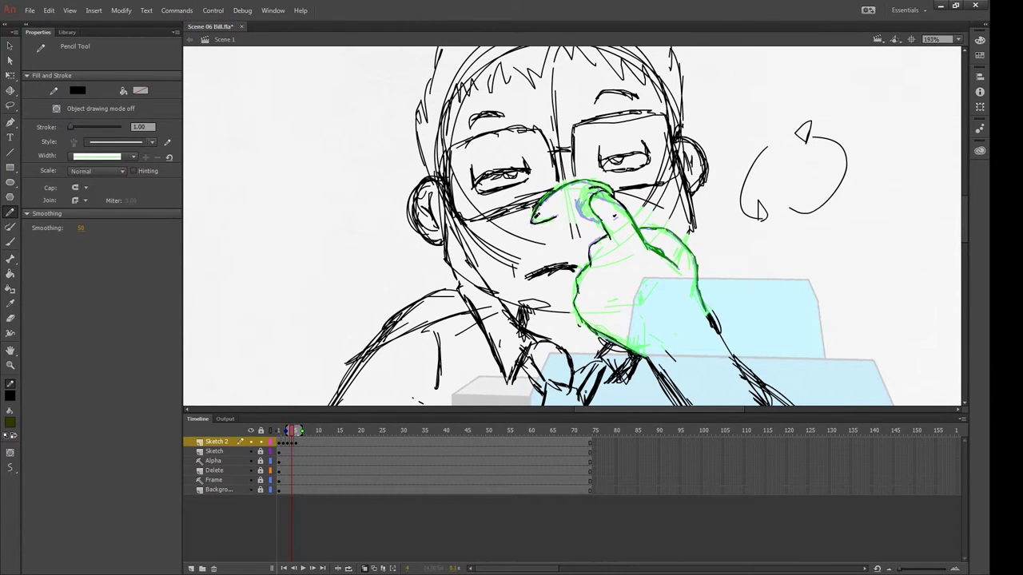
Space the Sketch 2 keyframes two frames apart up to frame 9 and preview the finger animation as a test movie
mouse_move(297, 444)
mouse_down()
mouse_move(283, 444)
mouse_move(313, 450)
mouse_up()
key(ctrl+Return)
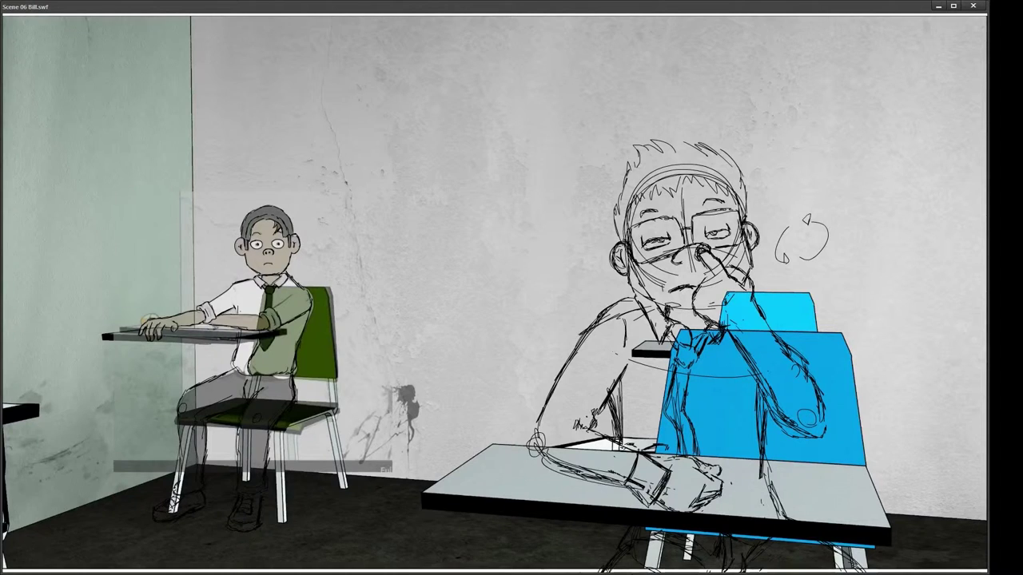
key(ctrl+w)
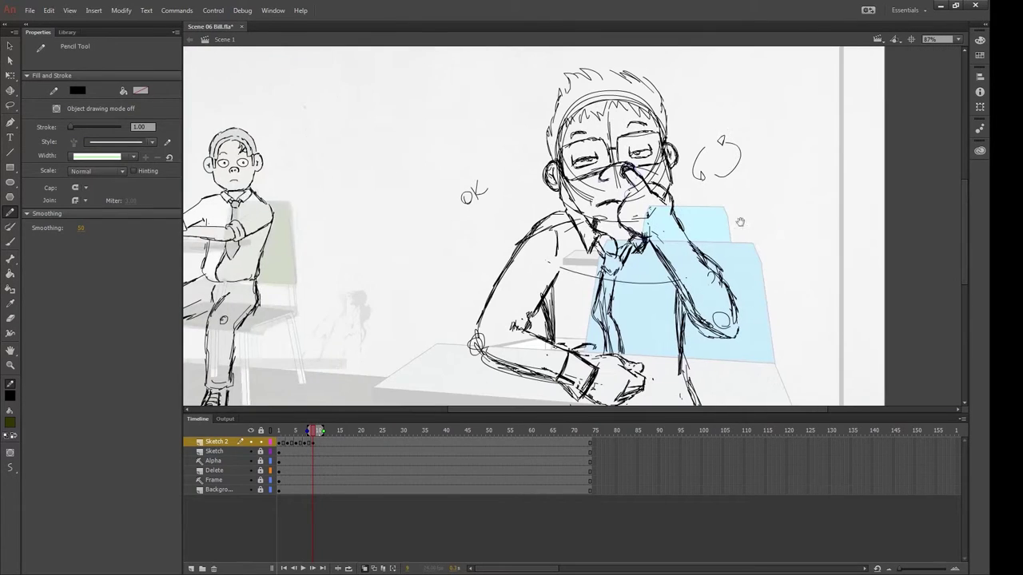
Insert a layer named Fox below the Sketch layer and hide both Sketch layers
right_click(274, 451)
click(300, 228)
double_click(212, 451)
text(Fpo)
mouse_move(210, 451)
mouse_down()
mouse_move(205, 462)
mouse_move(250, 452)
mouse_up()
Sketch a third character's rounded head, ears and collar above the blue chair, then save the file
drag(666, 104, 696, 110)
mouse_move(656, 156)
mouse_down()
mouse_move(712, 172)
mouse_move(723, 104)
mouse_move(663, 136)
mouse_move(679, 189)
mouse_move(714, 164)
mouse_up()
drag(659, 192, 696, 177)
key(ctrl+s)
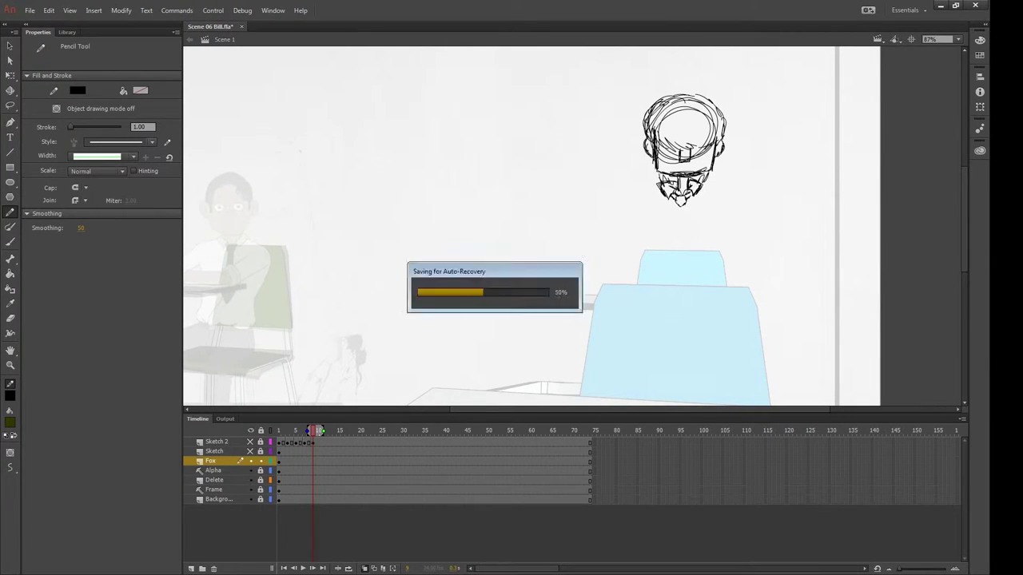
Sketch the third character's shoulders, bent arms and torso sides down to the blue chair's backrest
right_click(726, 106)
click(788, 263)
mouse_move(651, 201)
mouse_down()
mouse_move(663, 182)
mouse_move(582, 286)
mouse_up()
key(y)
drag(591, 289, 620, 288)
drag(747, 200, 780, 280)
drag(727, 286, 756, 276)
drag(651, 209, 649, 284)
drag(724, 211, 722, 283)
mouse_move(649, 176)
mouse_down()
mouse_move(592, 276)
mouse_move(625, 289)
mouse_up()
drag(725, 177, 779, 268)
Sketch the third character's tie down the chest and complete the forearms resting at the chair's edge
mouse_move(643, 178)
mouse_down()
mouse_move(595, 254)
mouse_move(617, 216)
mouse_up()
drag(676, 228, 695, 227)
drag(683, 180, 681, 246)
drag(678, 240, 695, 250)
drag(690, 181, 685, 257)
mouse_move(685, 233)
mouse_down()
mouse_move(759, 261)
mouse_move(769, 283)
mouse_up()
drag(721, 284, 780, 279)
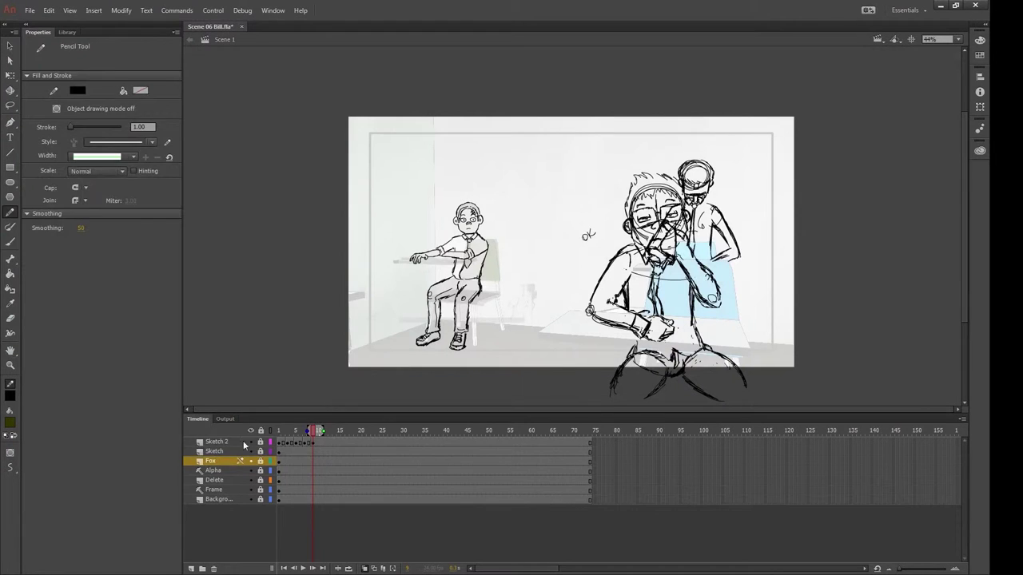
Turn the Sketch 2, Sketch and Fox layers into guides and add a top layer named Behind Me
shift+click(216, 442)
right_click(226, 444)
click(260, 218)
double_click(212, 442)
text(Me)
text(Behind)
key(Return)
click(279, 442)
click(512, 220)
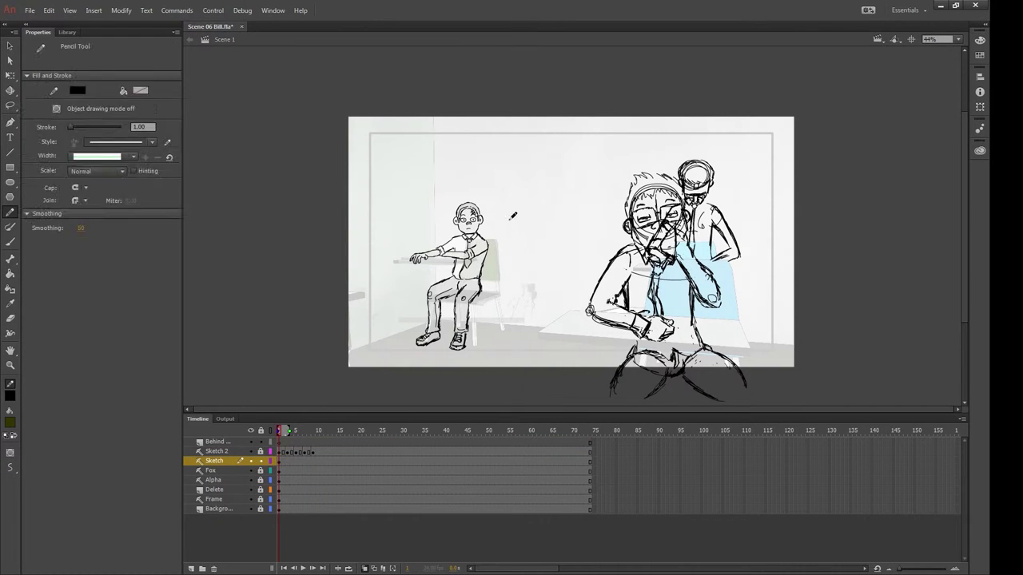
Move the Alpha layer above the sketch layers, hide the background and delete the layer named Delete
scroll(617, 154, up, 3)
scroll(617, 154, up, 2)
key(b)
drag(735, 272, 807, 284)
key(ctrl+z)
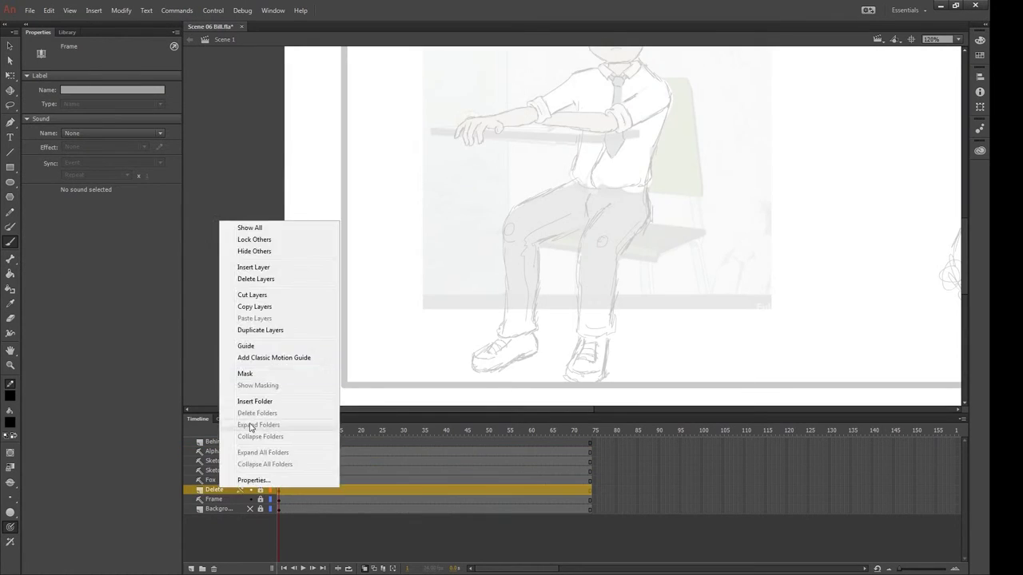
drag(716, 229, 669, 229)
key(b)
scroll(408, 221, up, 4)
click(215, 442)
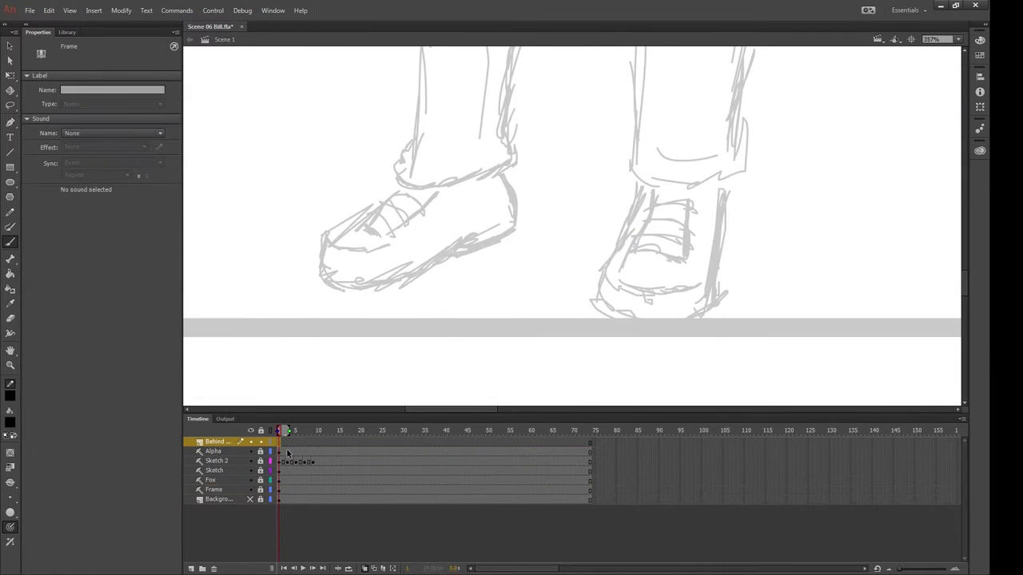
Ink the first character's side-facing shoe with its sole, laces and heel seam on the Behind Me layer using the Brush tool
mouse_move(377, 222)
mouse_down()
mouse_move(301, 293)
mouse_move(361, 318)
mouse_move(492, 258)
mouse_up()
mouse_move(476, 208)
mouse_down()
mouse_move(494, 270)
mouse_move(352, 328)
mouse_up()
drag(415, 231, 362, 275)
key(ctrl+z)
mouse_move(461, 218)
mouse_down()
mouse_move(456, 264)
mouse_move(443, 240)
mouse_up()
Ink the first character's front-facing shoe with its outline, sole, toe cap and laces
drag(594, 177, 553, 302)
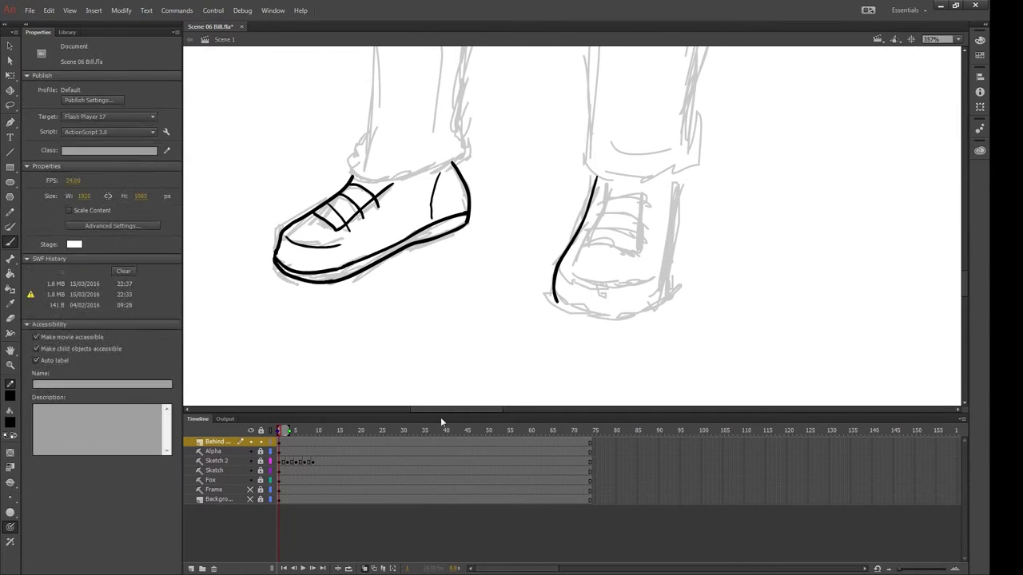
drag(441, 422, 286, 399)
drag(402, 272, 509, 276)
drag(519, 152, 510, 276)
drag(410, 262, 485, 255)
drag(399, 263, 510, 278)
drag(452, 164, 432, 222)
mouse_move(486, 168)
mouse_down()
mouse_move(481, 232)
mouse_move(491, 200)
mouse_up()
drag(451, 195, 483, 188)
drag(452, 181, 494, 172)
Ink the first character's extended trouser leg from the hip over the knee to the cuff, including the inner folds
key(ctrl+minus)
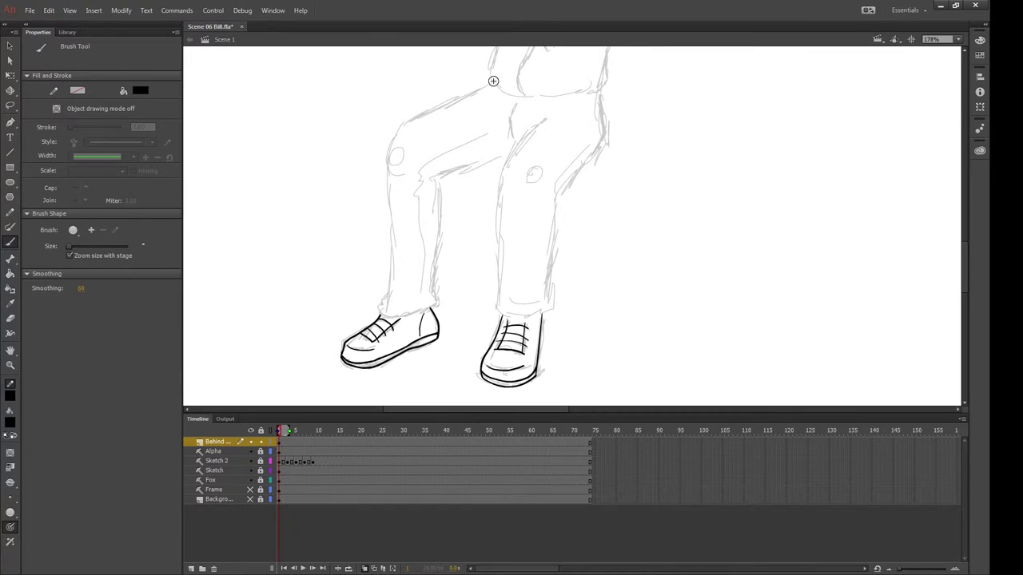
mouse_move(465, 98)
mouse_down()
mouse_move(383, 168)
mouse_move(382, 312)
mouse_up()
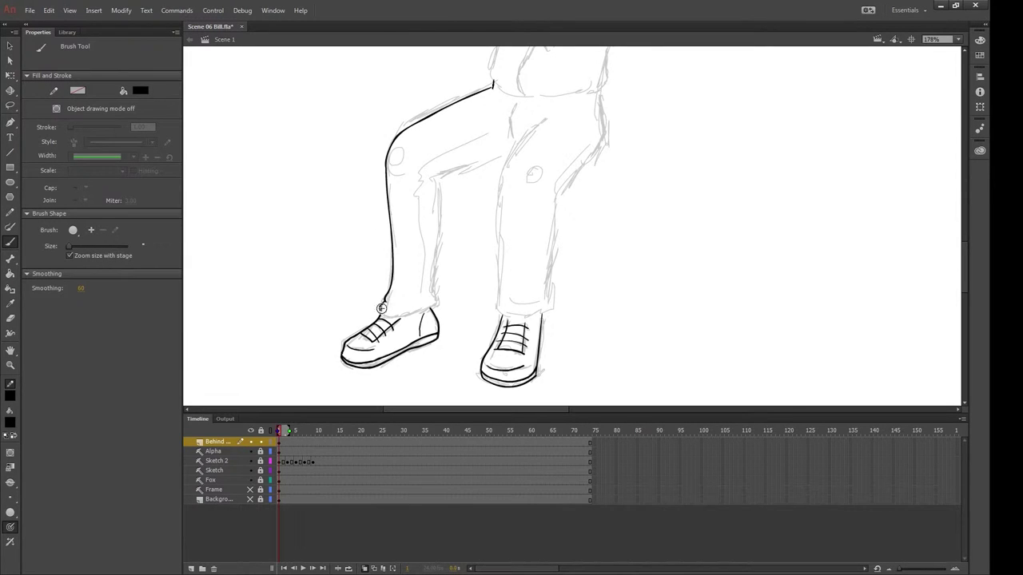
mouse_move(387, 157)
mouse_down()
mouse_move(390, 256)
mouse_move(409, 317)
mouse_up()
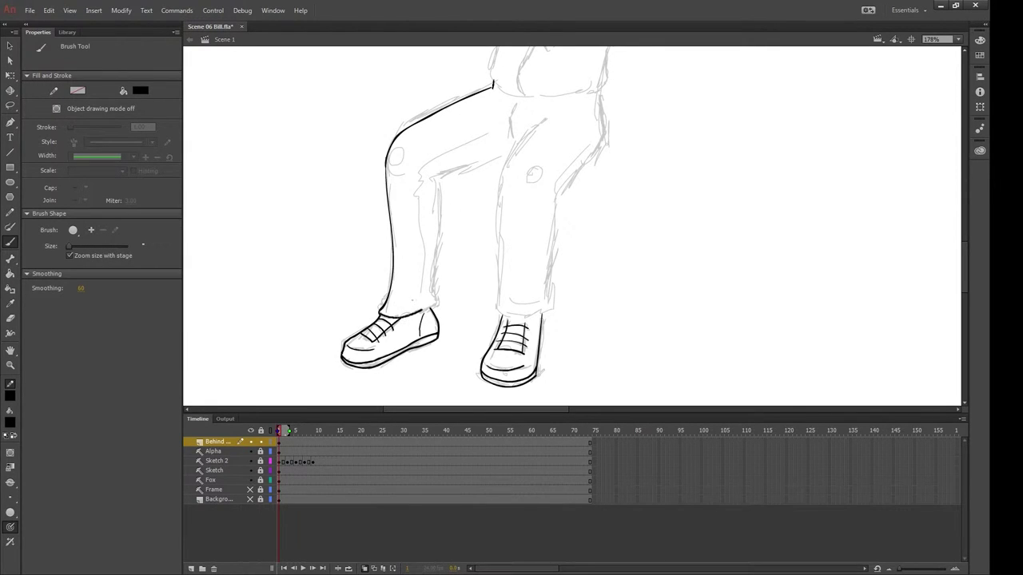
drag(435, 232, 438, 302)
drag(511, 141, 420, 177)
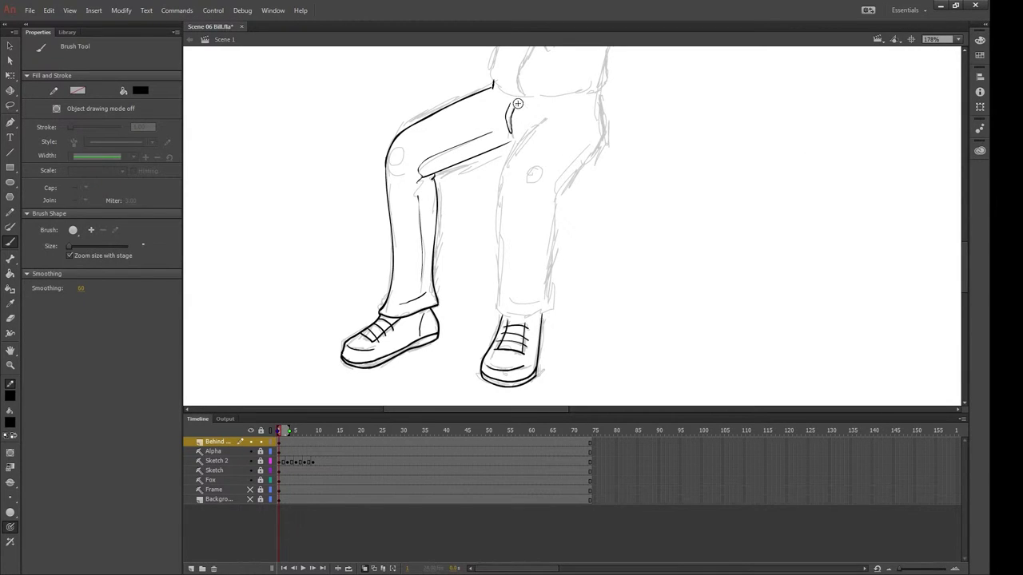
Ink the first character's belt and the second trouser leg down to its cuff
drag(512, 102, 589, 96)
drag(561, 194, 550, 311)
mouse_move(547, 120)
mouse_down()
mouse_move(505, 164)
mouse_move(500, 314)
mouse_up()
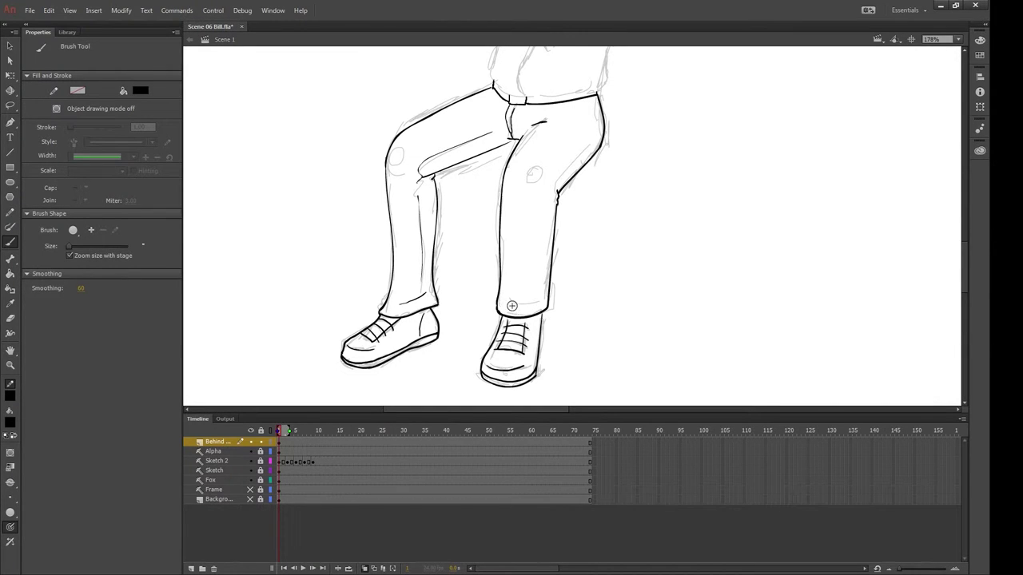
Ink the first character's shirt sides, button line, tie tip and trouser pocket
scroll(632, 95, up, 5)
drag(537, 224, 535, 288)
mouse_move(636, 164)
mouse_down()
mouse_move(616, 232)
mouse_move(546, 294)
mouse_up()
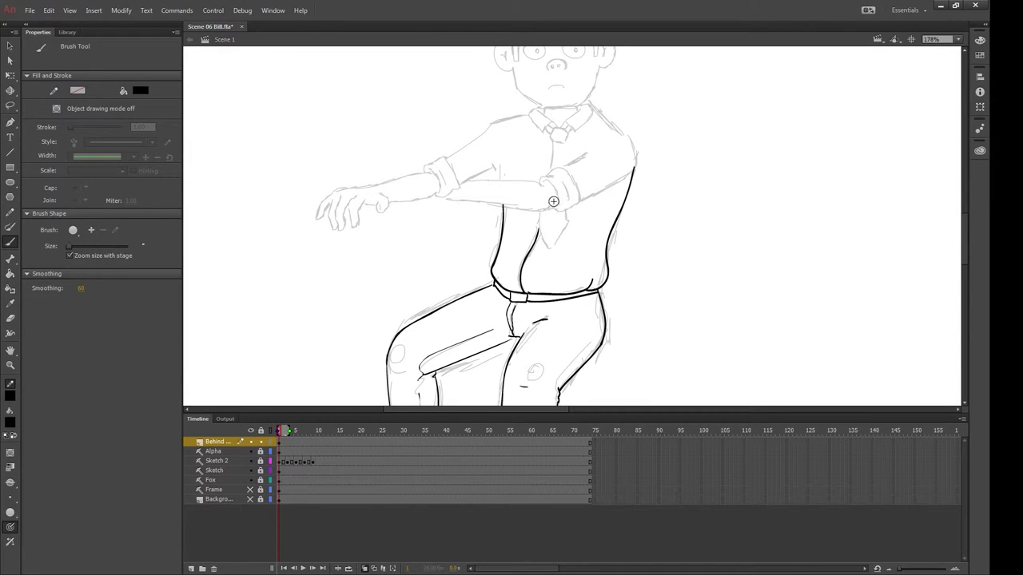
scroll(591, 200, down, 3)
scroll(592, 201, left, 2)
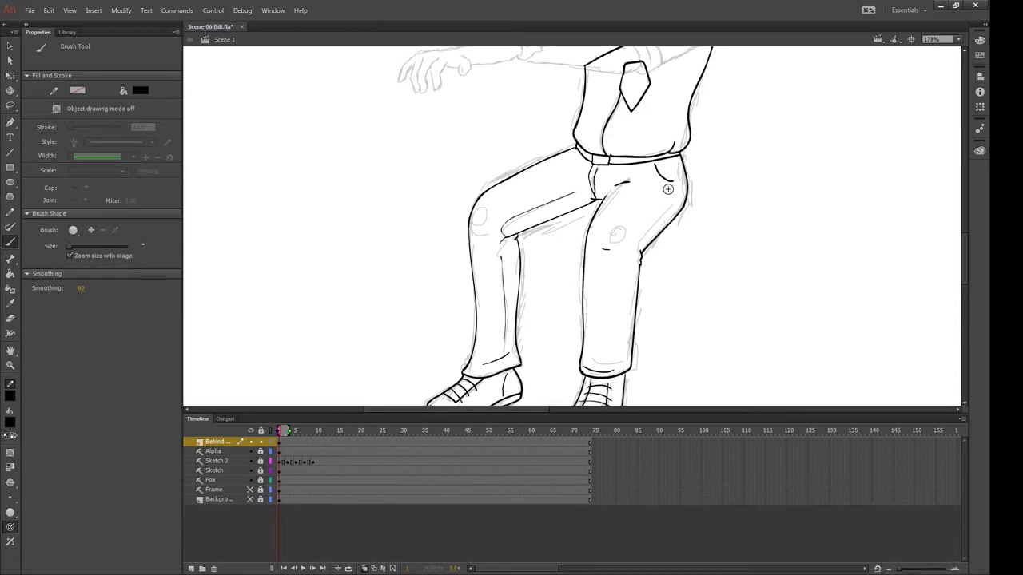
Ink the second character's shirt hem, trouser fly and spread thighs reaching below the stage edge
scroll(600, 253, up, 5)
scroll(792, 219, down, 5)
scroll(753, 229, right, 5)
key(ctrl+minus)
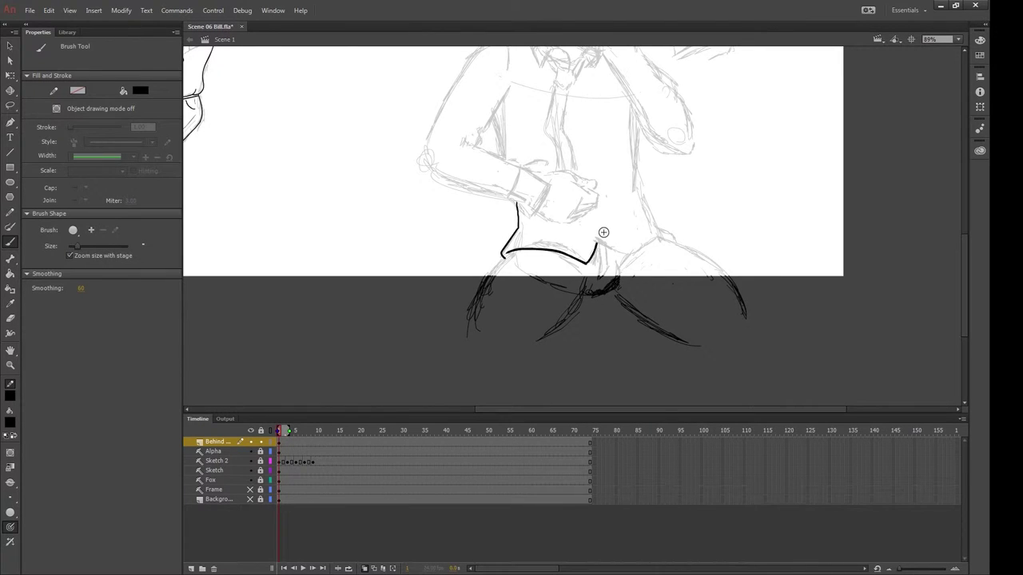
drag(598, 257, 663, 237)
mouse_move(639, 195)
mouse_down()
mouse_move(637, 209)
mouse_move(739, 284)
mouse_up()
drag(599, 245, 599, 278)
drag(631, 252, 618, 275)
mouse_move(497, 262)
mouse_down()
mouse_move(601, 278)
mouse_move(743, 276)
mouse_move(598, 263)
mouse_up()
Ink the sides of the second character's torso and close it with a curve across the chest
scroll(614, 224, up, 3)
scroll(614, 223, right, 2)
scroll(680, 183, up, 2)
key(ctrl+z)
drag(464, 232, 478, 323)
mouse_move(597, 289)
mouse_down()
mouse_move(596, 197)
mouse_move(510, 209)
mouse_move(463, 233)
mouse_up()
scroll(636, 171, down, 2)
scroll(637, 171, left, 2)
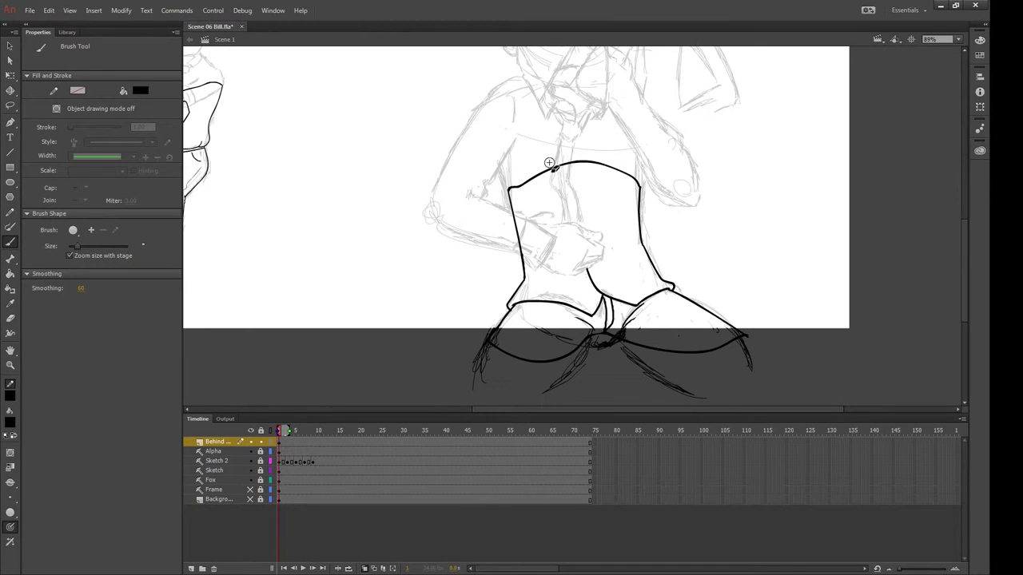
Ink the second character's bent tie, erase the chest line crossing it, and save the file
mouse_move(563, 137)
mouse_down()
mouse_move(551, 176)
mouse_move(559, 238)
mouse_up()
mouse_move(570, 138)
mouse_down()
mouse_move(576, 181)
mouse_move(560, 237)
mouse_up()
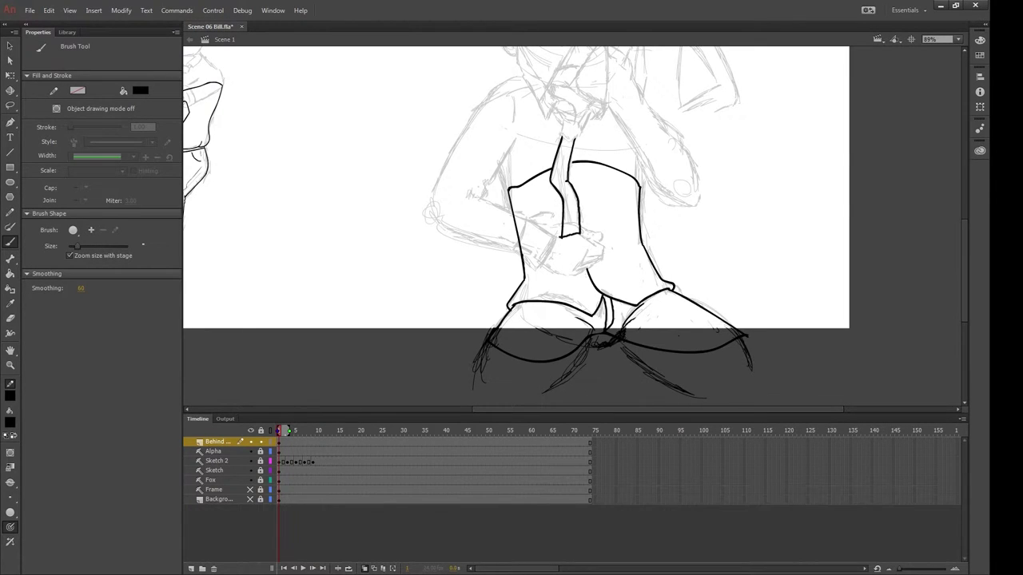
key(e)
mouse_move(538, 165)
mouse_down()
mouse_move(590, 153)
mouse_move(631, 181)
mouse_up()
key(b)
drag(572, 134, 569, 179)
key(ctrl+s)
Hide the two Sketch layers and ink the third character's ears, head outline and hair fringe
mouse_move(701, 138)
mouse_down()
mouse_move(714, 227)
mouse_move(758, 229)
mouse_move(725, 310)
mouse_up()
drag(250, 461, 251, 480)
scroll(670, 128, up, 3)
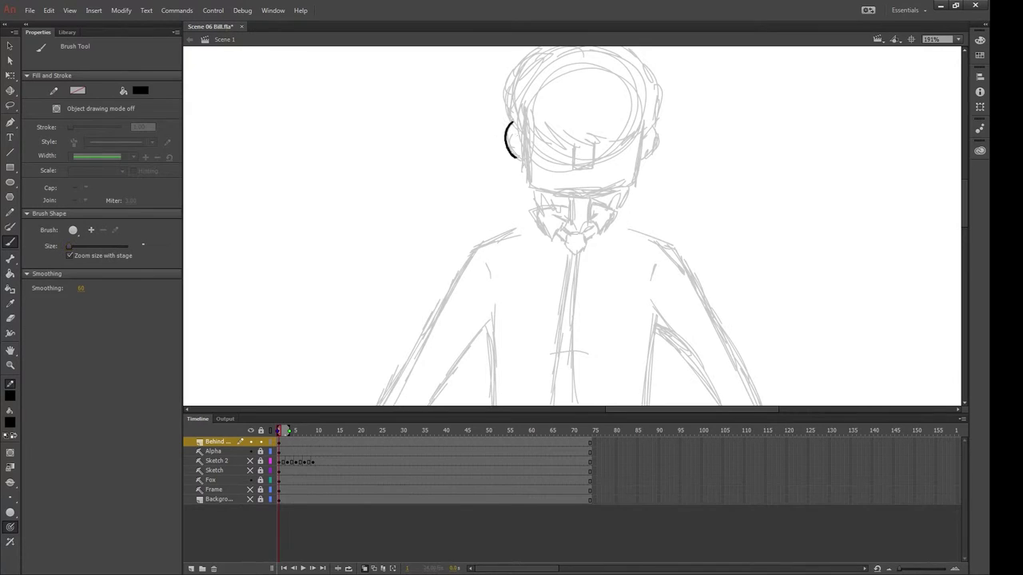
drag(528, 128, 489, 151)
mouse_move(509, 64)
mouse_down()
mouse_move(472, 90)
mouse_move(465, 127)
mouse_move(551, 170)
mouse_up()
drag(610, 146, 614, 150)
mouse_move(512, 64)
mouse_down()
mouse_move(616, 128)
mouse_move(601, 181)
mouse_up()
Ink the third character's neck, the jagged hair tufts beside it, the shirt collar and the tie knot
drag(497, 209, 601, 201)
mouse_move(530, 213)
mouse_down()
mouse_move(522, 134)
mouse_move(543, 159)
mouse_up()
drag(487, 130, 523, 153)
drag(582, 129, 559, 152)
drag(559, 135, 542, 153)
drag(505, 182, 528, 170)
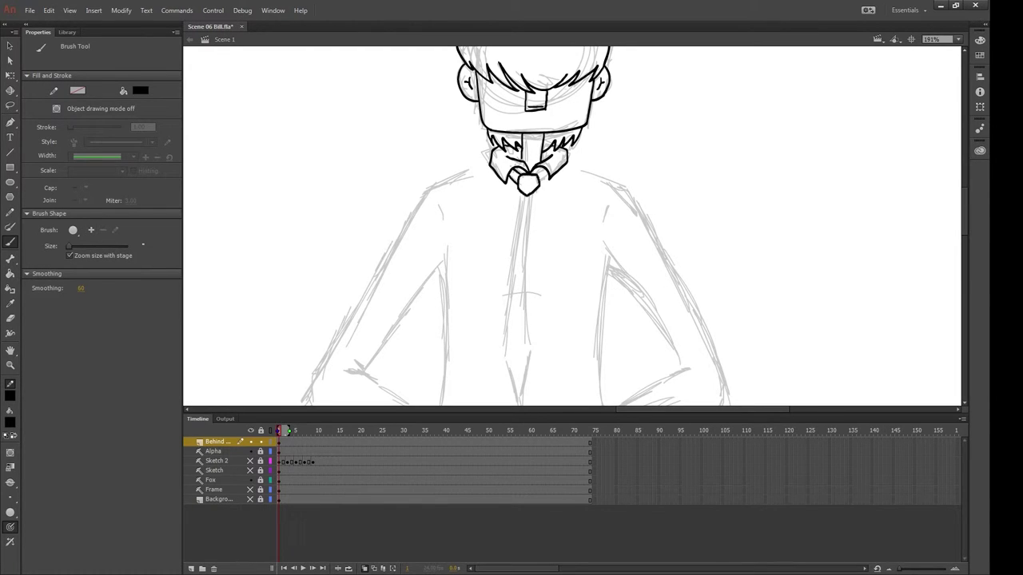
Ink the third character's long tie and, on the image's left side, the shoulder, torso side and bent arm
drag(537, 245, 528, 140)
mouse_move(511, 90)
mouse_down()
mouse_move(502, 307)
mouse_move(520, 258)
mouse_move(512, 303)
mouse_up()
drag(431, 163, 432, 319)
drag(432, 320, 406, 346)
mouse_move(390, 139)
mouse_down()
mouse_move(278, 329)
mouse_move(223, 188)
mouse_up()
mouse_move(225, 182)
mouse_down()
mouse_move(288, 222)
mouse_move(358, 217)
mouse_up()
drag(265, 151, 356, 214)
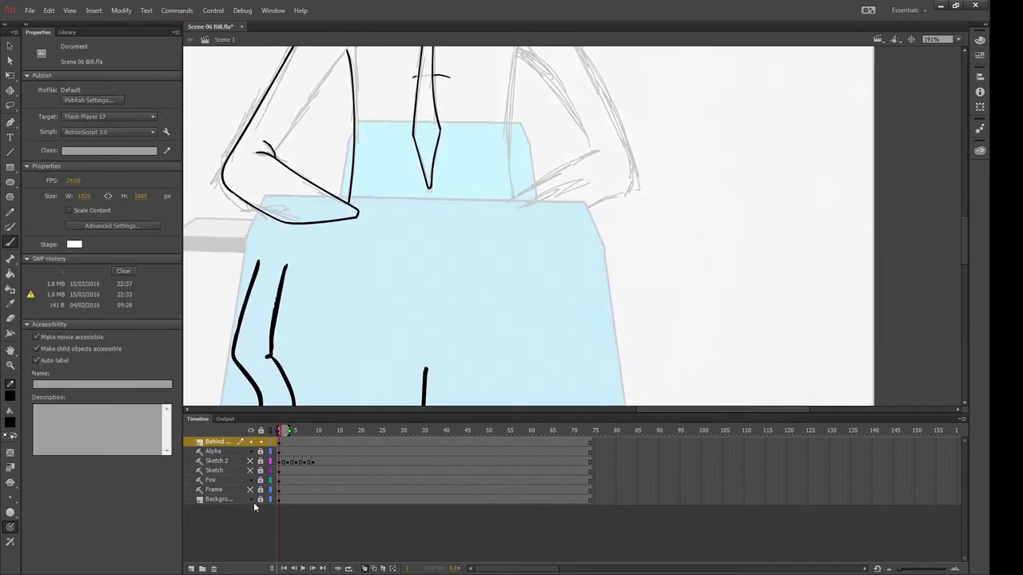
Ink the third character's shoulder, bent arm and forearm on the image's right side
drag(354, 48, 354, 133)
drag(517, 119, 386, 168)
mouse_move(350, 83)
mouse_down()
mouse_move(472, 233)
mouse_move(500, 321)
mouse_move(373, 351)
mouse_move(472, 286)
mouse_up()
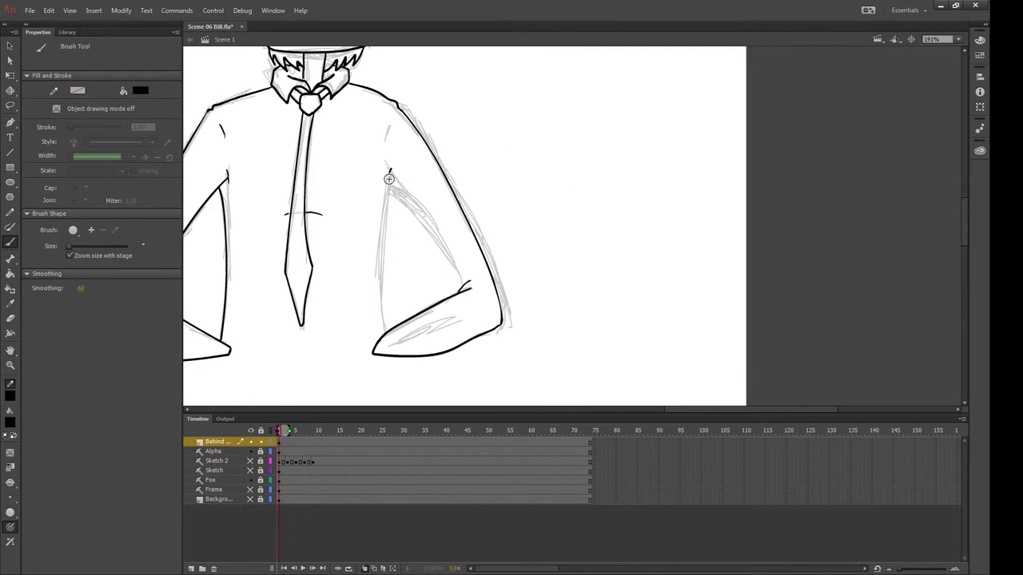
drag(389, 179, 462, 292)
Ink the third character's remaining torso side and the curved lower shirt edge, then show both Sketch layers again
drag(463, 295, 580, 224)
drag(342, 285, 445, 301)
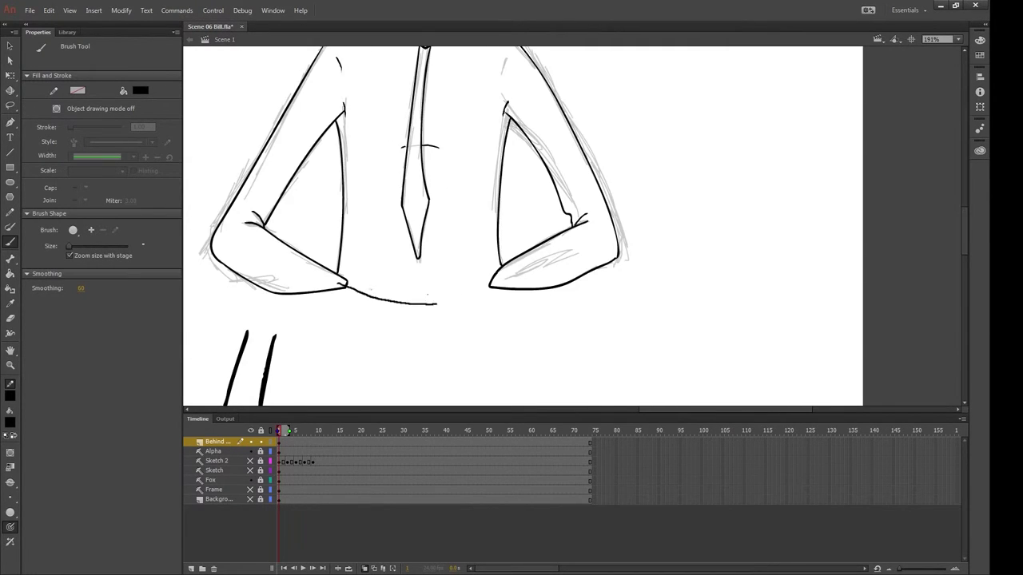
drag(479, 200, 516, 360)
key(ctrl+2)
click(216, 479)
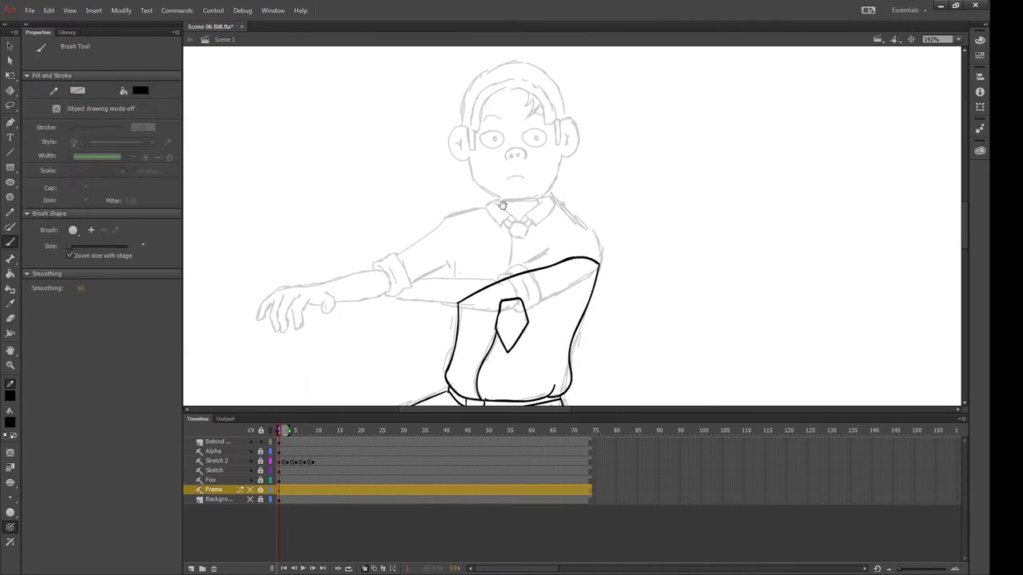
Add a new layer named Top of Arm above the other layers
click(191, 568)
double_click(216, 441)
text(Top of Arm)
key(Return)
Ink the first character's round eyes with pupils, the nose with nostrils, and the frowning mouth
key(b)
scroll(516, 144, up, 3)
drag(459, 217, 479, 229)
mouse_move(552, 214)
mouse_down()
mouse_move(525, 250)
mouse_move(550, 215)
mouse_up()
drag(552, 232, 555, 239)
drag(456, 236, 458, 241)
mouse_move(482, 283)
mouse_down()
mouse_move(531, 282)
mouse_move(495, 275)
mouse_up()
key(ctrl+z)
drag(513, 274, 513, 275)
drag(487, 333, 527, 331)
Ink the first character's jagged forelock, the ear on the image's left side, and the jawline
drag(534, 129, 561, 181)
mouse_move(390, 209)
mouse_down()
mouse_move(351, 240)
mouse_move(479, 380)
mouse_move(559, 376)
mouse_move(512, 379)
mouse_move(549, 377)
mouse_up()
drag(613, 275, 551, 375)
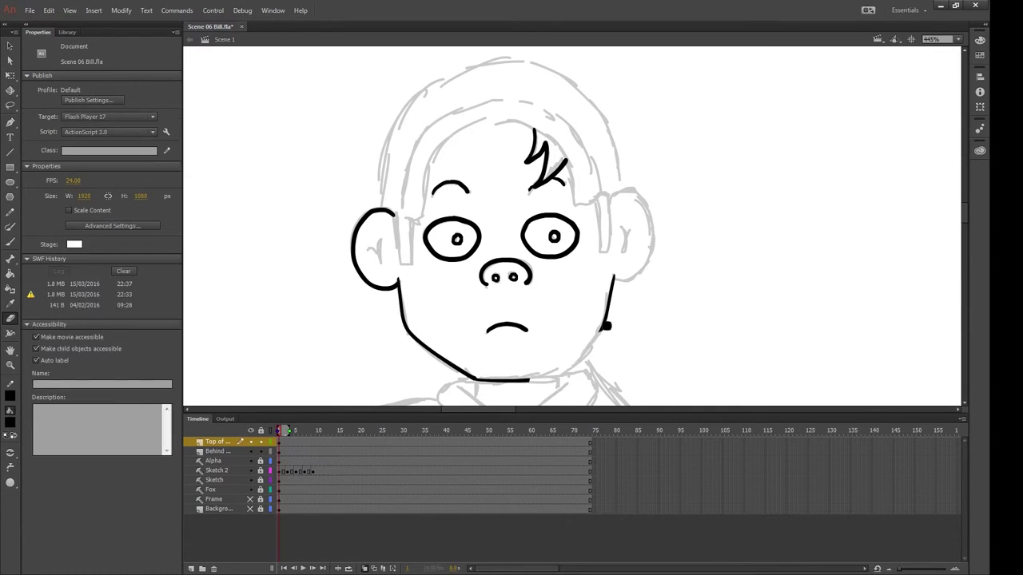
Ink the first character's ear on the image's right side, both inner-ear marks and the sideburns
drag(610, 195, 614, 276)
drag(622, 227, 629, 249)
drag(372, 244, 379, 262)
drag(396, 224, 399, 264)
drag(599, 200, 610, 196)
Ink the first character's hairline bands and the outer outline of the head
drag(635, 157, 536, 152)
mouse_move(324, 212)
mouse_down()
mouse_move(426, 116)
mouse_move(504, 196)
mouse_up()
mouse_move(281, 199)
mouse_down()
mouse_move(416, 51)
mouse_move(524, 186)
mouse_move(381, 100)
mouse_move(516, 189)
mouse_move(320, 94)
mouse_up()
drag(495, 100, 512, 187)
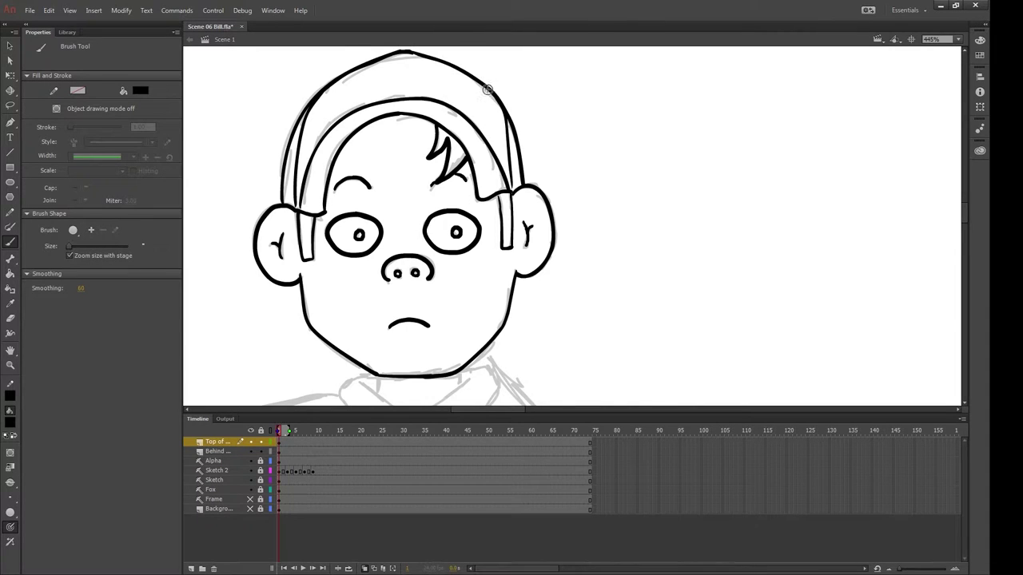
Ink the first character's shirt collar and the shoulder line on the image's right side
scroll(512, 224, down, 8)
scroll(511, 224, up, 4)
drag(523, 262, 642, 187)
mouse_move(527, 195)
mouse_down()
mouse_move(525, 262)
mouse_move(556, 238)
mouse_up()
mouse_move(643, 202)
mouse_down()
mouse_move(703, 247)
mouse_move(755, 340)
mouse_up()
Ink the first character's upper arm, rolled cuff and sleeve fold on the image's right side
scroll(755, 340, down, 5)
scroll(755, 340, left, 1)
drag(781, 227, 649, 310)
mouse_move(569, 256)
mouse_down()
mouse_move(595, 329)
mouse_move(647, 311)
mouse_up()
mouse_move(548, 260)
mouse_down()
mouse_move(591, 225)
mouse_move(645, 294)
mouse_up()
drag(603, 260, 620, 310)
drag(619, 217, 660, 190)
Hide the Behind layer and ink the first character's forearm crossing in front of the torso
scroll(572, 226, down, 2)
scroll(571, 226, left, 4)
drag(662, 260, 751, 234)
scroll(572, 226, right, 6)
drag(212, 237, 438, 258)
key(ctrl+z)
click(250, 452)
drag(468, 192, 271, 200)
Ink the first character's sleeve underside and rolled cuff on the image's left side, and save the file
scroll(571, 226, left, 4)
scroll(571, 226, up, 1)
drag(605, 170, 615, 187)
drag(525, 217, 609, 177)
mouse_move(487, 155)
mouse_down()
mouse_move(517, 232)
mouse_move(465, 209)
mouse_move(489, 152)
mouse_up()
key(ctrl+s)
drag(473, 187, 491, 214)
Ink the first character's outstretched forearm and hand on the image's left side, plus the short torso line beneath the sleeve
scroll(572, 226, left, 4)
drag(612, 262, 489, 278)
mouse_move(595, 202)
mouse_down()
mouse_move(309, 320)
mouse_move(349, 280)
mouse_move(357, 347)
mouse_up()
mouse_move(359, 257)
mouse_down()
mouse_move(367, 315)
mouse_move(396, 274)
mouse_move(460, 283)
mouse_move(459, 303)
mouse_up()
scroll(706, 168, right, 5)
drag(460, 185, 462, 209)
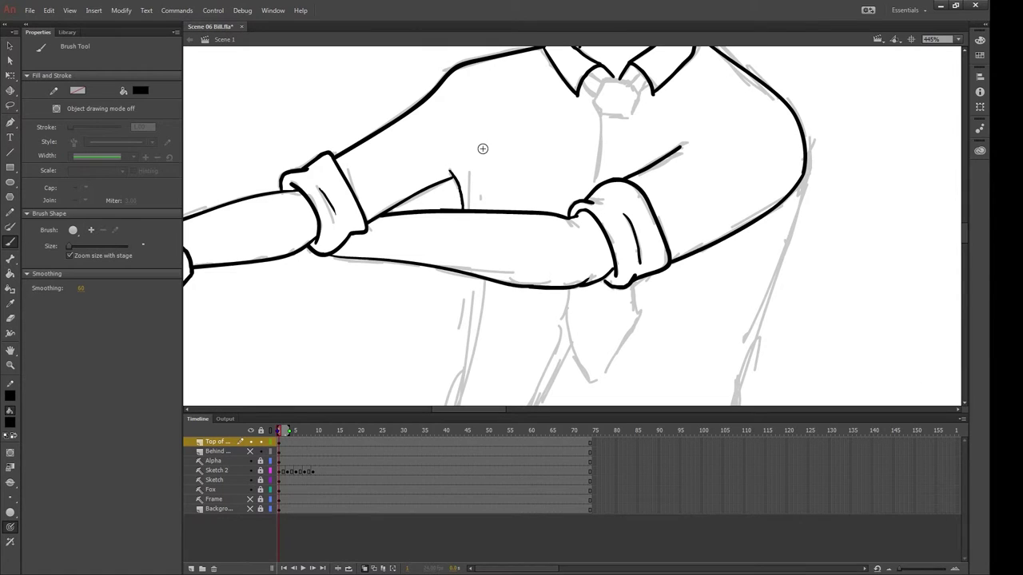
Ink the first character's tie knot and the tie section above the crossed forearm
mouse_move(590, 77)
mouse_down()
mouse_move(636, 103)
mouse_move(596, 187)
mouse_up()
drag(621, 120, 625, 177)
drag(312, 278, 551, 126)
scroll(794, 199, down, 5)
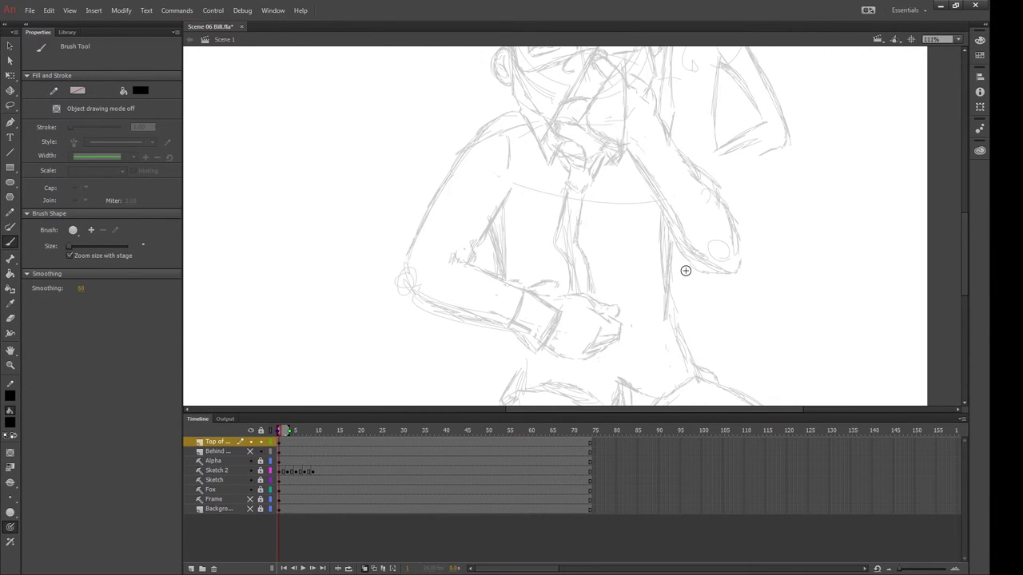
Ink the second character's shoulder, outer arm and lower forearm edge on the image's left side
click(215, 480)
key(y)
drag(670, 136, 591, 183)
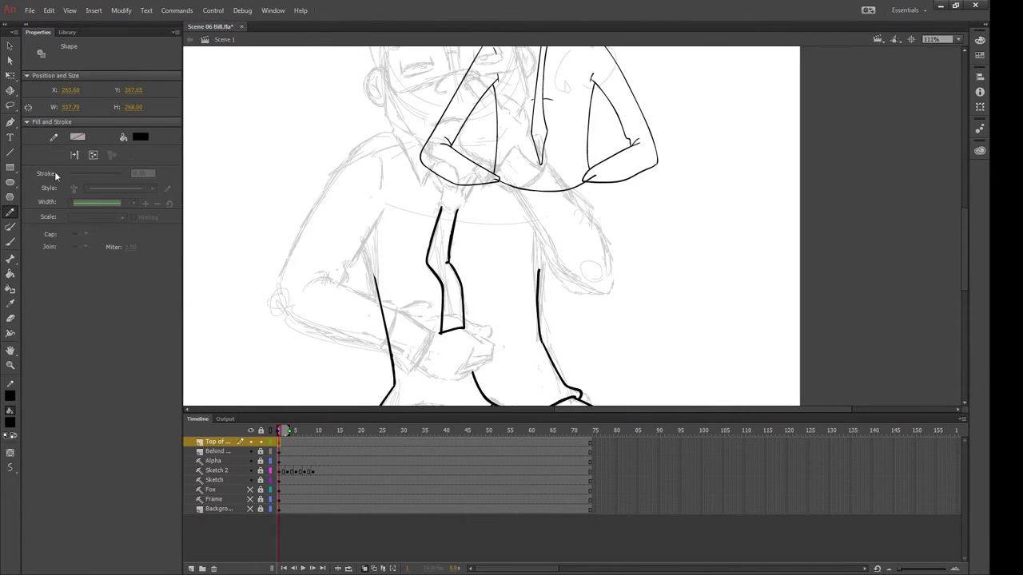
key(b)
mouse_move(376, 105)
mouse_down()
mouse_move(329, 129)
mouse_move(268, 254)
mouse_move(273, 283)
mouse_up()
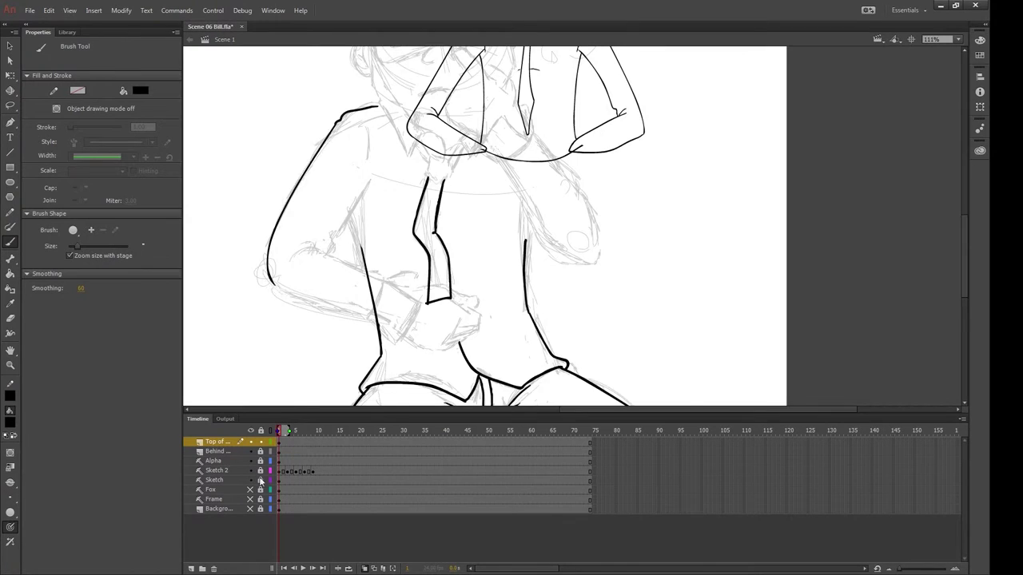
drag(252, 237, 341, 268)
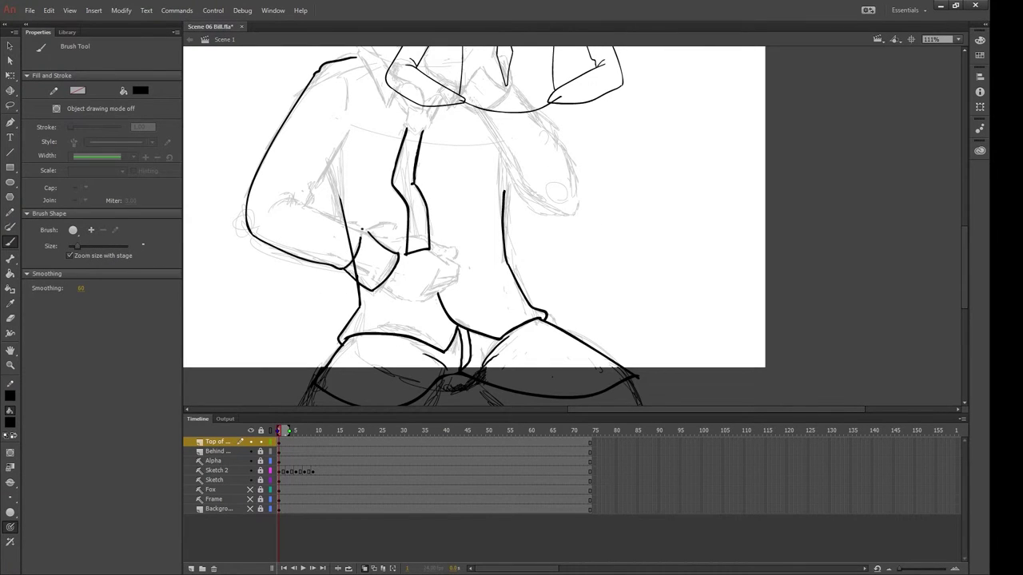
Ink the second character's elbow crease and inner sleeve lines on the bent arm
drag(284, 195, 299, 192)
mouse_move(345, 77)
mouse_down()
mouse_move(348, 103)
mouse_move(310, 201)
mouse_up()
mouse_move(466, 83)
mouse_down()
mouse_move(432, 206)
mouse_move(371, 161)
mouse_move(375, 201)
mouse_up()
With the Behind layer hidden, ink the second character's collar, tie knot, and raised forearm with its cuff
click(250, 451)
drag(397, 268, 469, 279)
mouse_move(402, 175)
mouse_down()
mouse_move(469, 288)
mouse_move(453, 107)
mouse_up()
drag(360, 151, 379, 134)
scroll(447, 224, up, 3)
drag(369, 193, 331, 217)
mouse_move(301, 165)
mouse_down()
mouse_move(331, 219)
mouse_move(319, 299)
mouse_move(304, 274)
mouse_up()
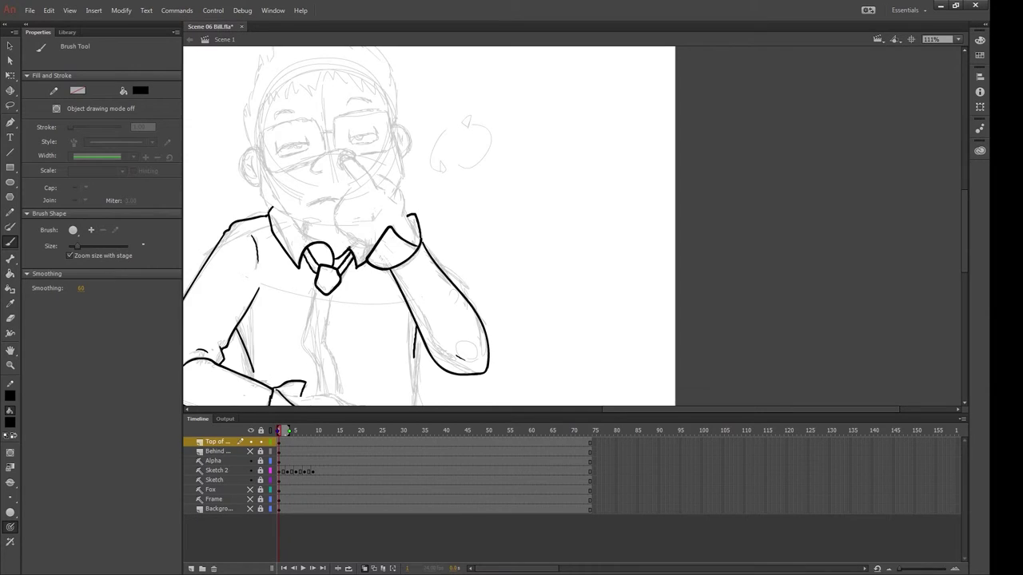
Ink the second character's thick-framed glasses, jagged fringe, spiky hair and eyebrows
scroll(261, 224, up, 3)
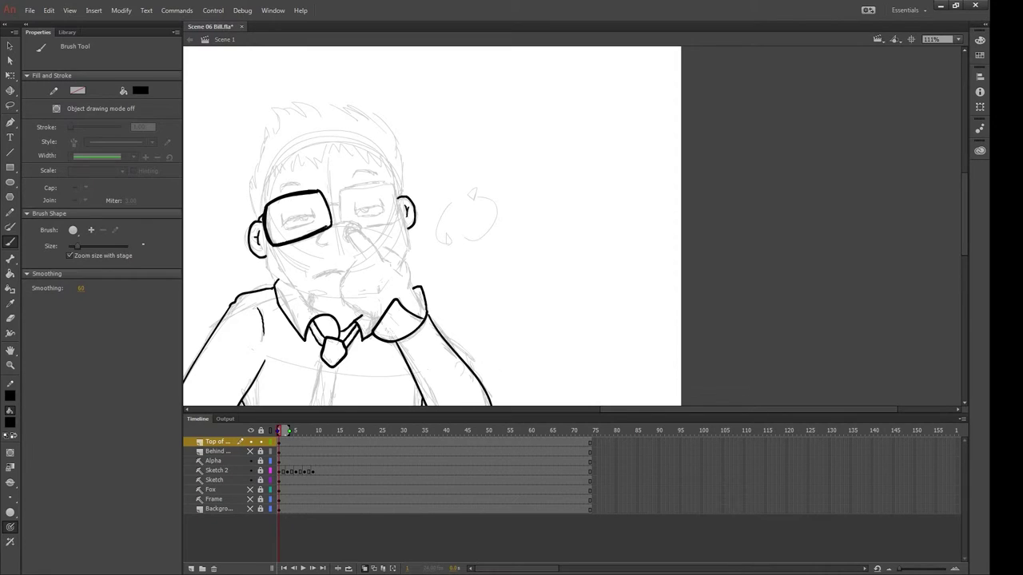
drag(342, 189, 400, 219)
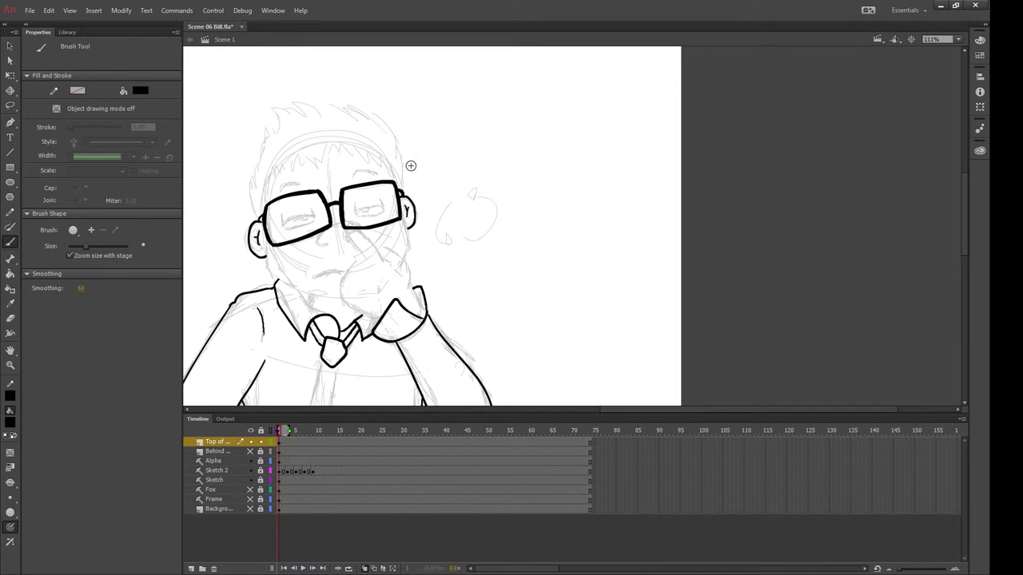
mouse_move(271, 173)
mouse_down()
mouse_move(320, 149)
mouse_move(382, 160)
mouse_move(391, 174)
mouse_up()
mouse_move(300, 188)
mouse_down()
mouse_move(279, 185)
mouse_move(264, 125)
mouse_move(271, 140)
mouse_move(329, 109)
mouse_move(385, 121)
mouse_move(403, 188)
mouse_up()
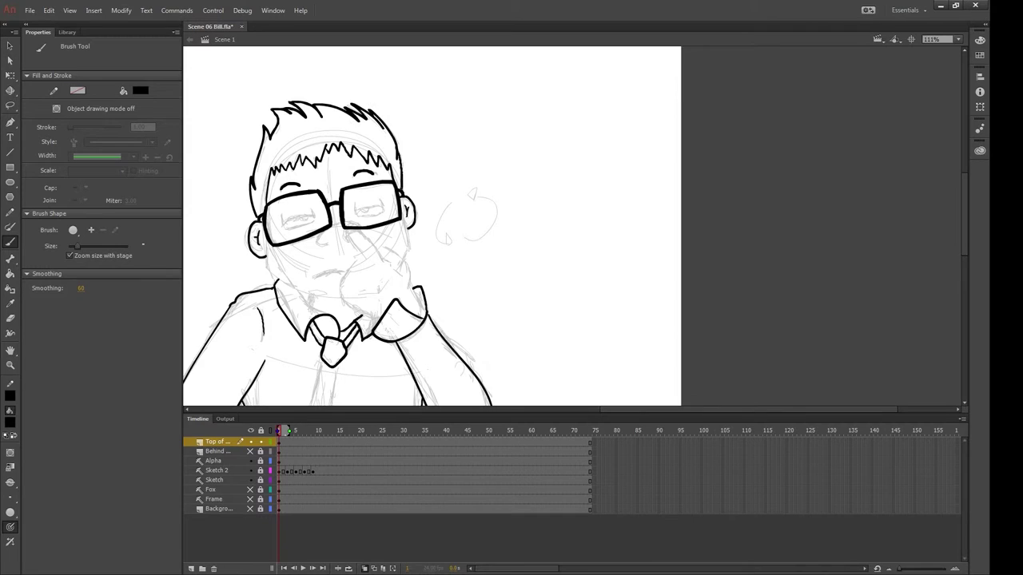
Ink the second character's cheeks, rounded jawline and frowning mouth
drag(264, 241, 274, 276)
drag(413, 250, 409, 218)
drag(409, 254, 271, 278)
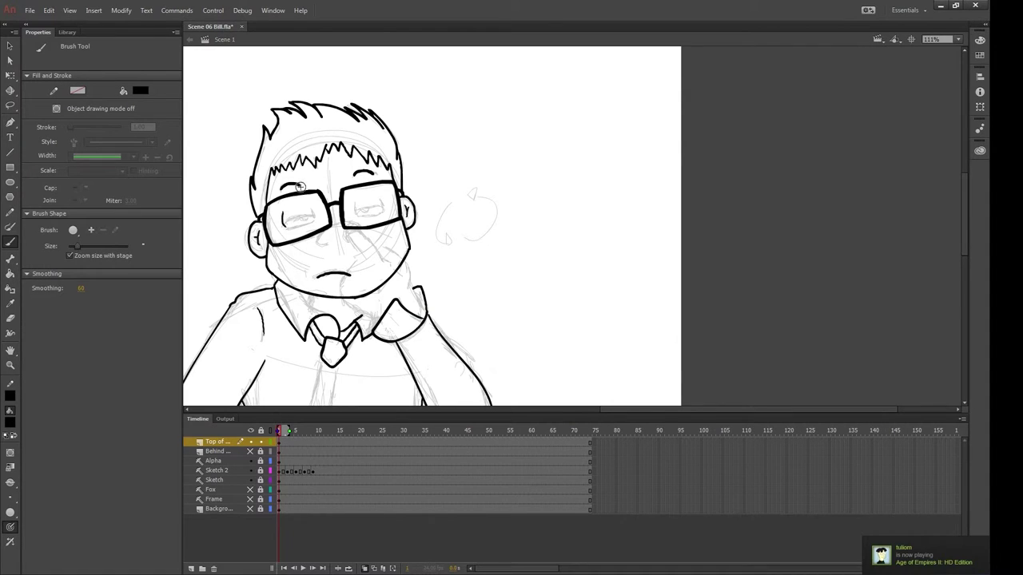
Ink the second character's half-closed eyes with eyelids and pupils inside the glasses
scroll(261, 200, up, 5)
key(ctrl+z)
mouse_move(421, 233)
mouse_down()
mouse_move(455, 240)
mouse_move(582, 190)
mouse_up()
drag(582, 185, 551, 138)
drag(425, 213, 569, 168)
drag(495, 186, 527, 192)
drag(723, 123, 491, 150)
drag(526, 188, 666, 180)
drag(643, 128, 665, 180)
drag(534, 200, 663, 164)
drag(559, 187, 595, 183)
mouse_move(238, 364)
mouse_down()
mouse_move(523, 378)
mouse_move(180, 374)
mouse_up()
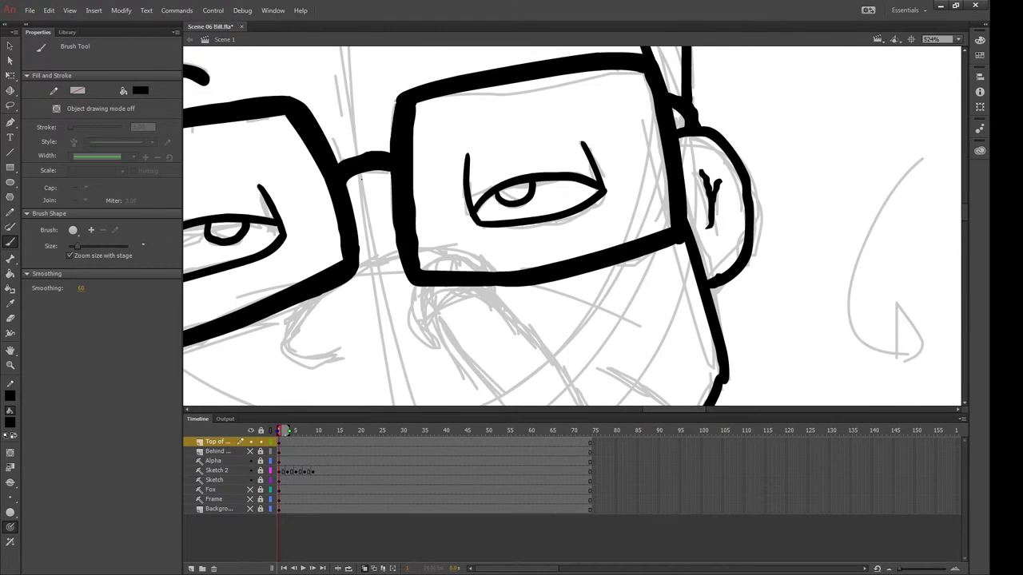
drag(448, 368, 448, 128)
drag(240, 319, 536, 287)
key(ctrl+minus)
drag(403, 266, 521, 126)
drag(742, 266, 498, 289)
drag(505, 209, 523, 250)
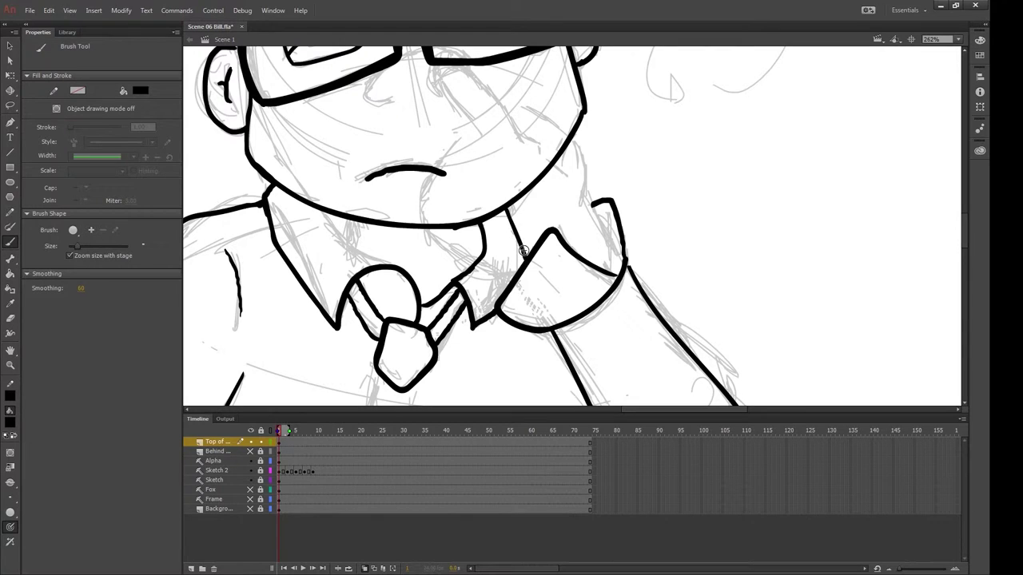
key(ctrl+z)
key(ctrl+z)
Ink the base of the second character's raised hand where it leaves the cuff
drag(440, 240, 511, 280)
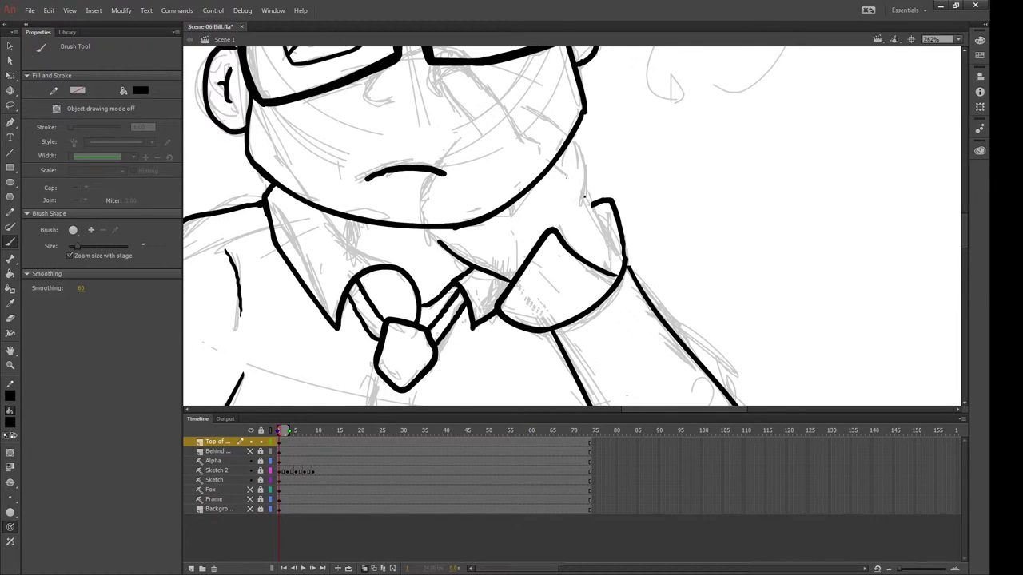
mouse_move(609, 119)
mouse_down()
mouse_move(622, 141)
mouse_move(633, 138)
mouse_up()
drag(613, 221, 567, 199)
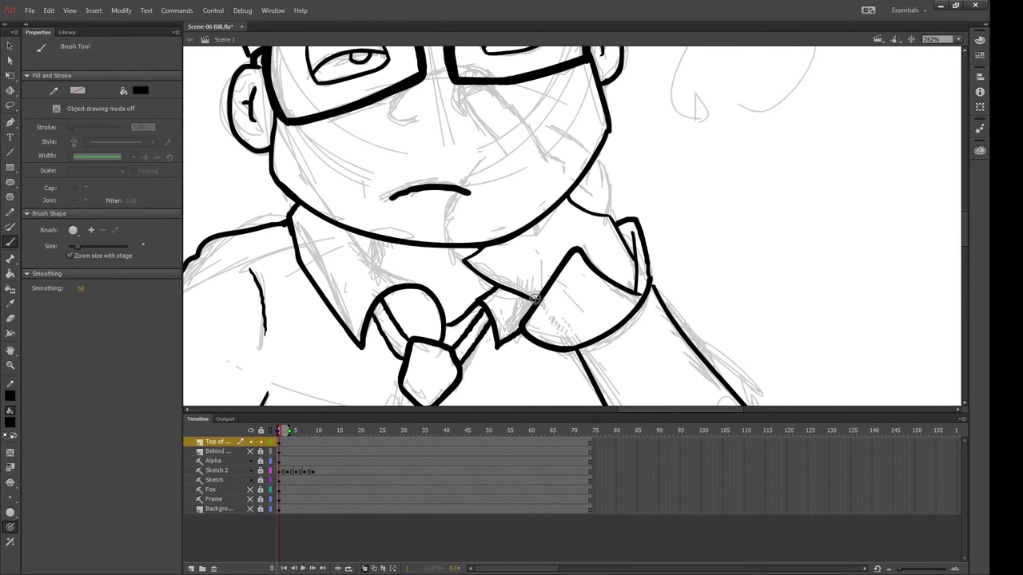
Ink the thumb, fingers and palm of the second character's hand resting on the belly
drag(542, 294, 623, 527)
drag(512, 384, 432, 108)
mouse_move(386, 136)
mouse_down()
mouse_move(328, 148)
mouse_move(501, 206)
mouse_move(456, 160)
mouse_up()
drag(383, 148, 461, 191)
mouse_move(460, 193)
mouse_down()
mouse_move(407, 220)
mouse_move(368, 272)
mouse_up()
drag(372, 264, 413, 212)
drag(351, 233, 278, 270)
drag(533, 217, 552, 247)
key(ctrl+minus)
key(ctrl+minus)
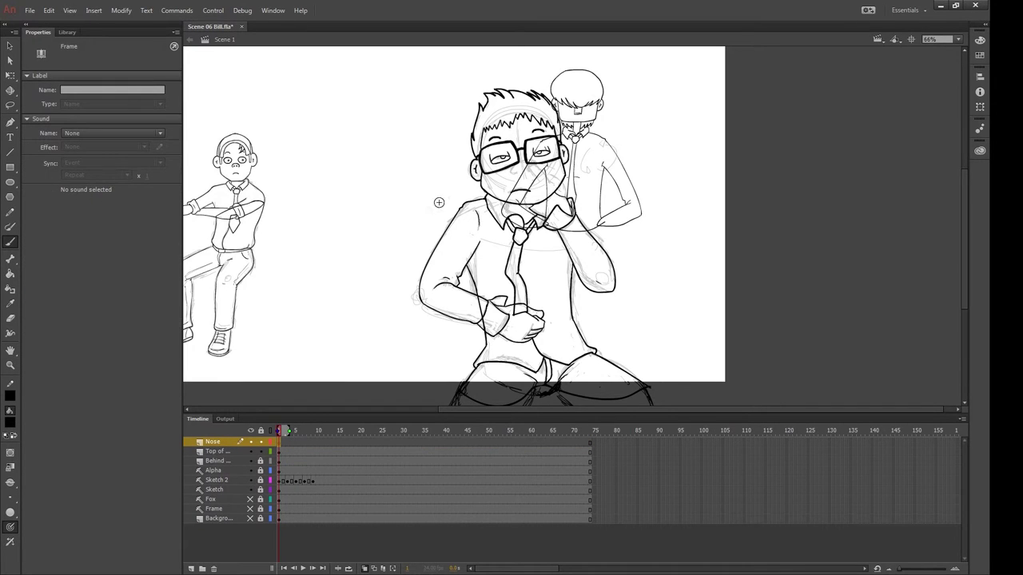
With the Behind layer hidden, ink the raised fist's outline and the lower nose line on the Nose layer
click(250, 461)
key(ctrl+equal)
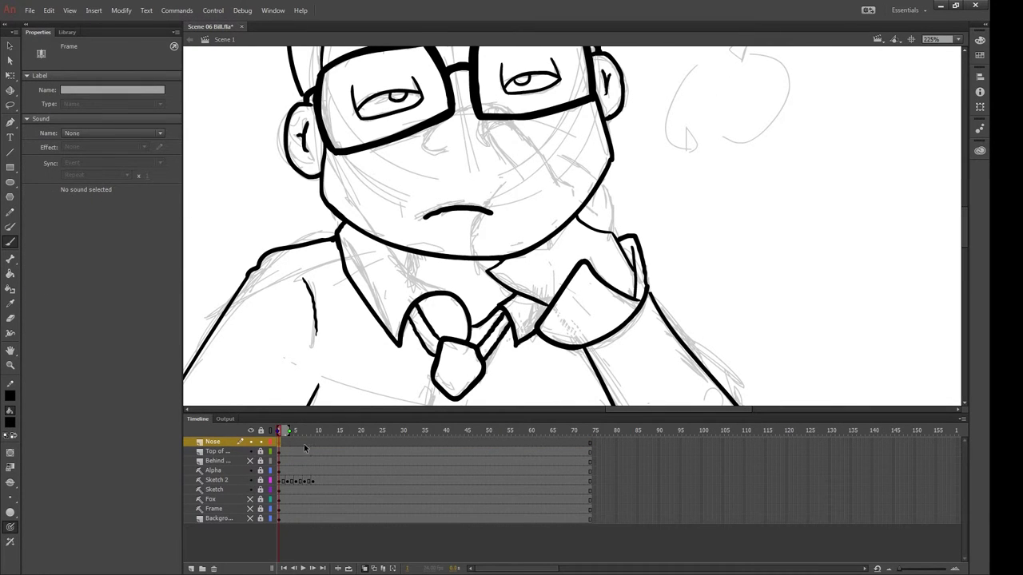
click(303, 446)
drag(513, 168, 490, 198)
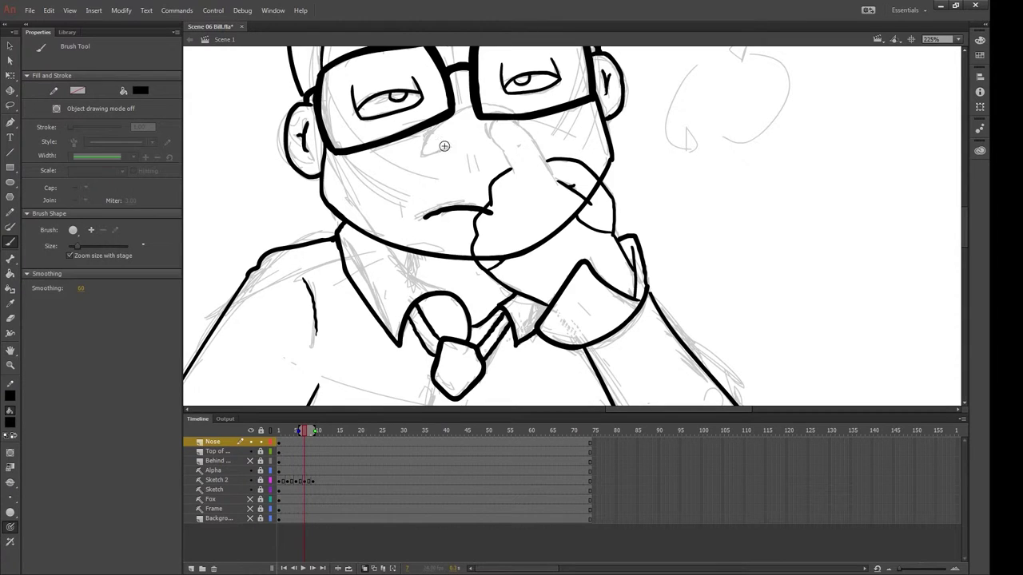
key(comma)
key(comma)
key(comma)
key(comma)
key(comma)
key(comma)
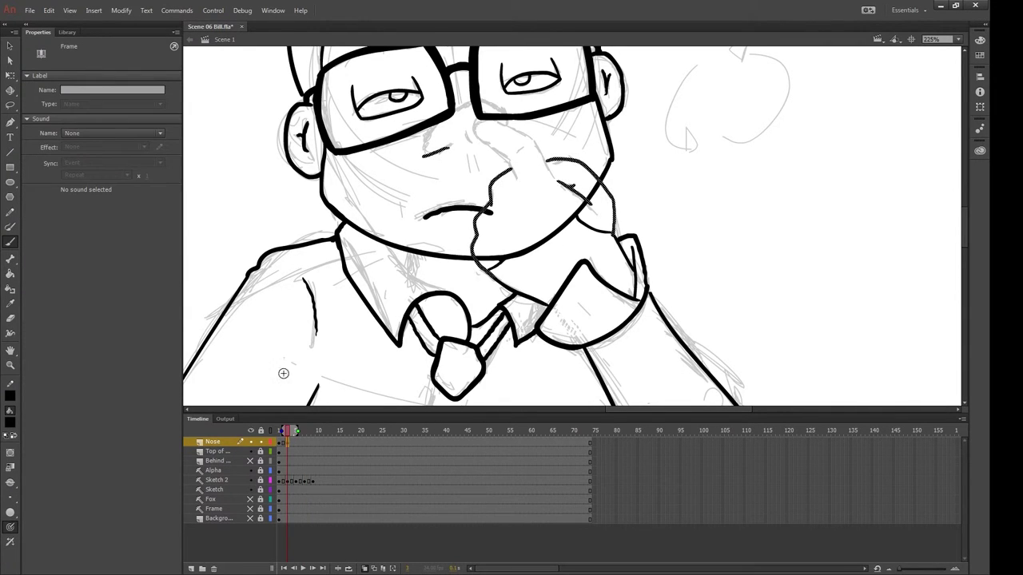
Hide the Top of Arm layer and convert the fist drawing on the Nose layer into a graphic symbol named Nose
mouse_move(251, 463)
mouse_down()
mouse_move(250, 452)
mouse_move(295, 431)
mouse_move(312, 433)
mouse_move(310, 452)
mouse_move(279, 442)
mouse_move(293, 431)
mouse_move(461, 432)
mouse_move(279, 442)
mouse_up()
right_click(279, 442)
key(Escape)
key(F8)
text(NOse)
key(Return)
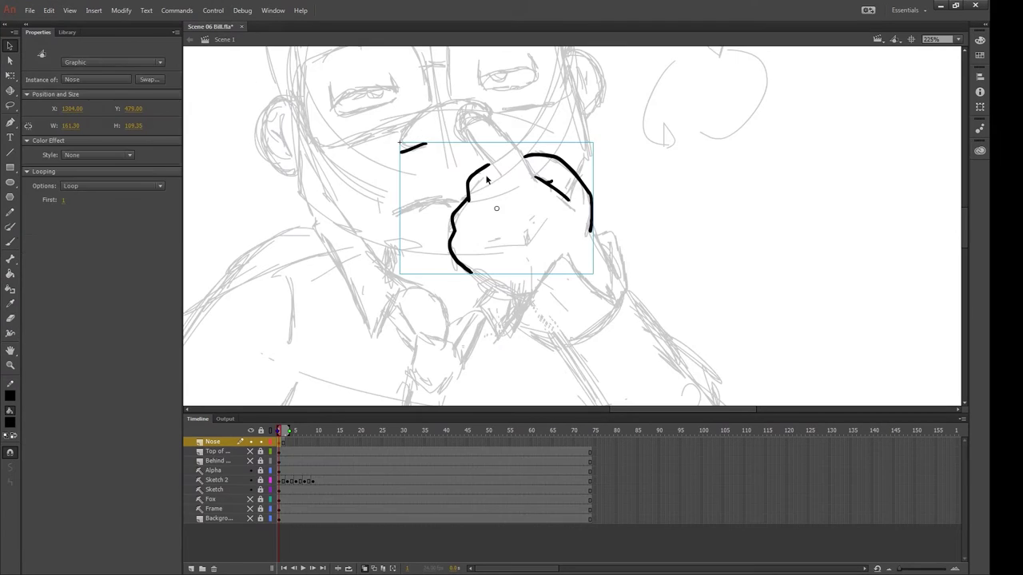
Open the Nose symbol's timeline, return to the scene, and copy the Nose layer's keyframes
key(ctrl+e)
drag(284, 452, 295, 433)
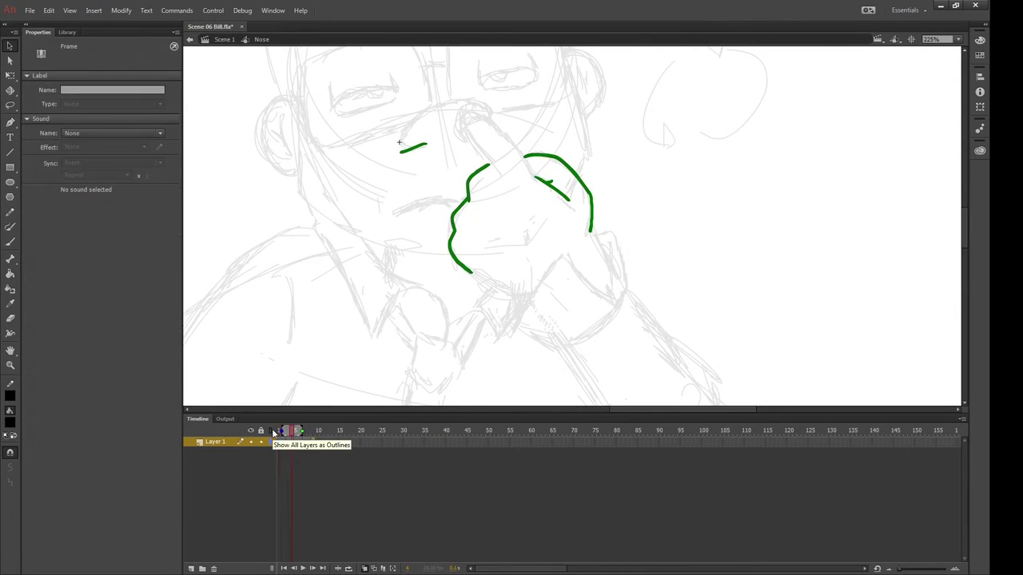
key(ctrl+e)
right_click(301, 442)
click(338, 292)
right_click(279, 442)
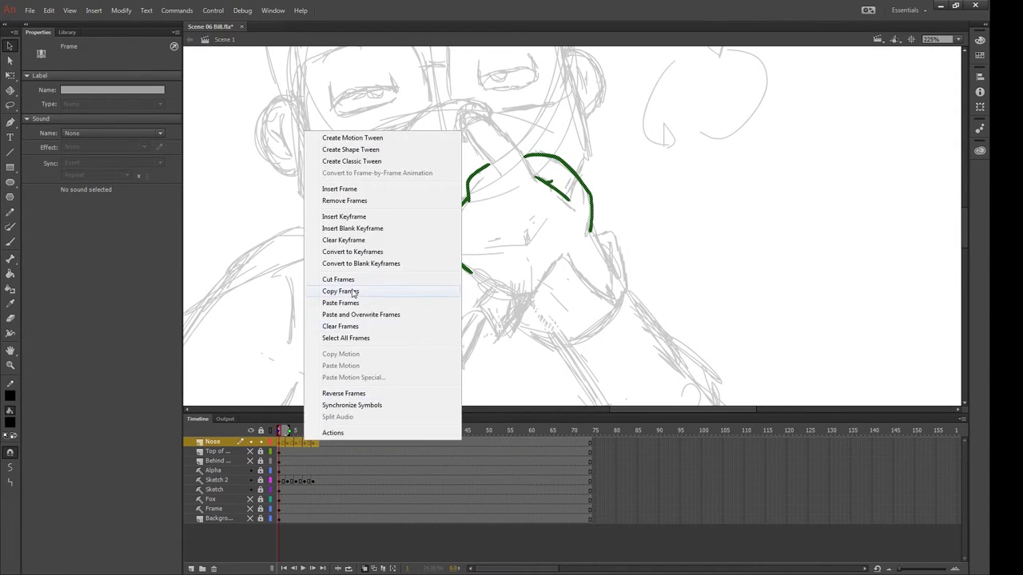
key(Escape)
Paste the copied frames into the Nose symbol's timeline, line them up with the sketch, and return to the scene
click(475, 196)
double_click(475, 196)
right_click(280, 442)
click(334, 309)
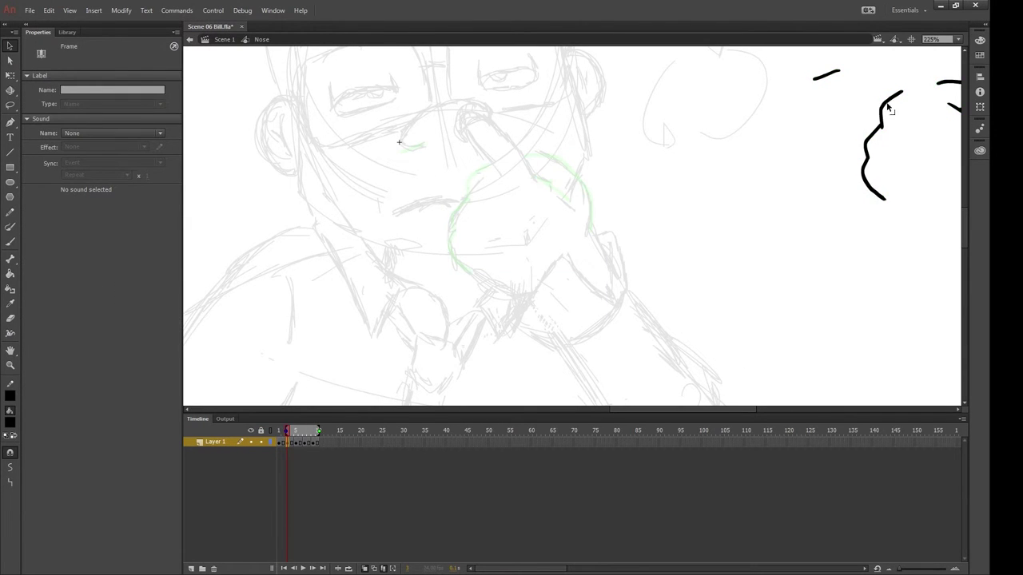
drag(294, 430, 279, 430)
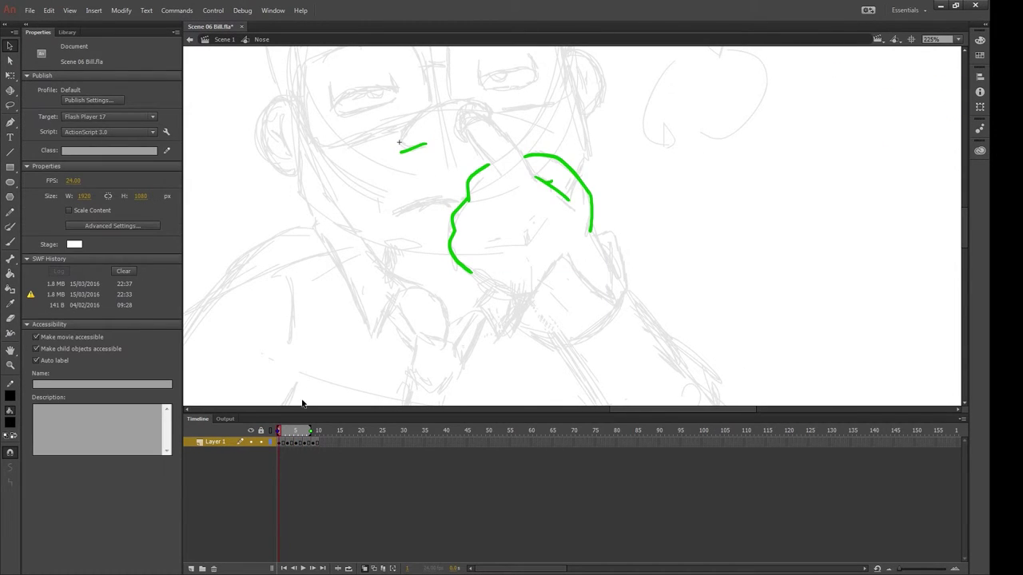
double_click(340, 381)
On frame 1 of the Nose layer, ink the finger reaching into the nose and the nose outline around it
click(525, 169)
key(b)
mouse_move(470, 119)
mouse_down()
mouse_move(507, 136)
mouse_move(478, 117)
mouse_move(530, 172)
mouse_move(466, 122)
mouse_move(500, 173)
mouse_up()
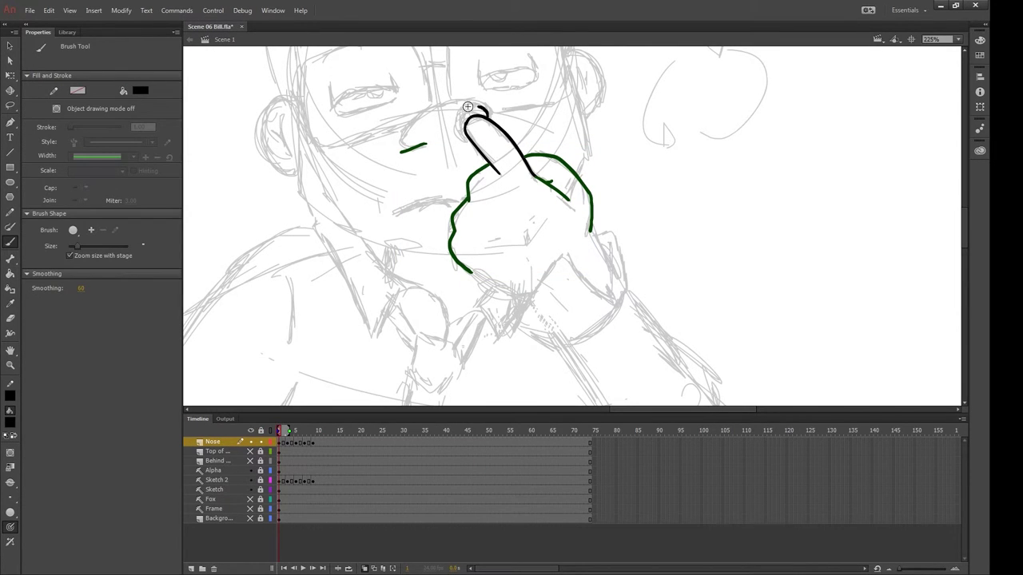
key(period)
key(period)
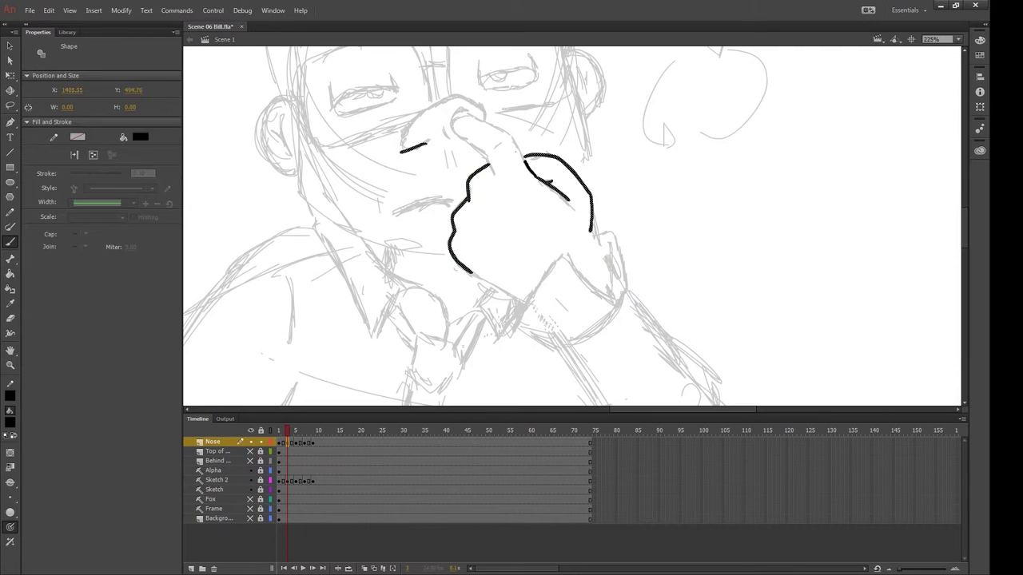
On frame 1 of the Nose layer, erase the overlapping nostril lines around the fingertip and redraw them cleanly
key(Escape)
key(e)
key(comma)
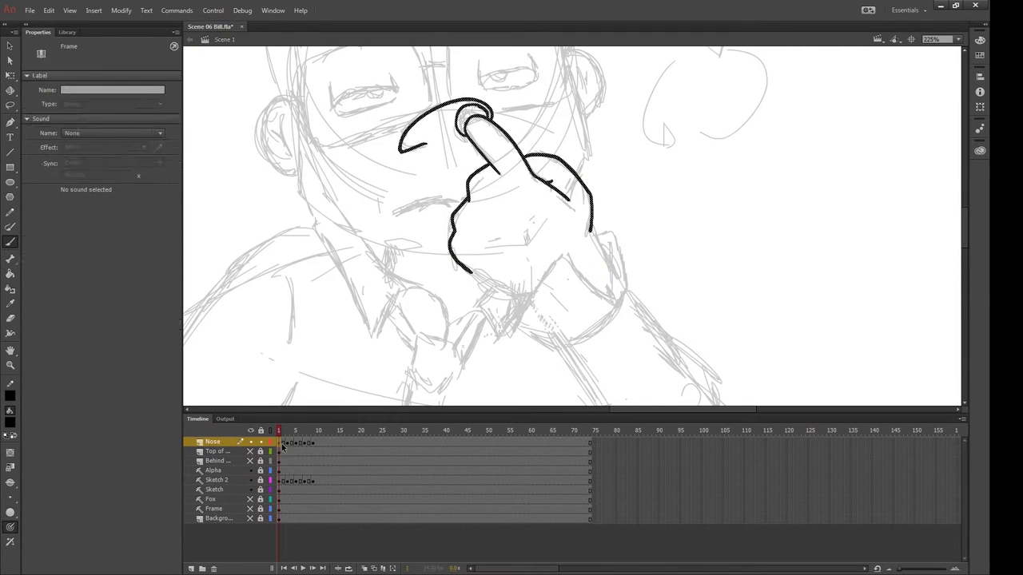
key(comma)
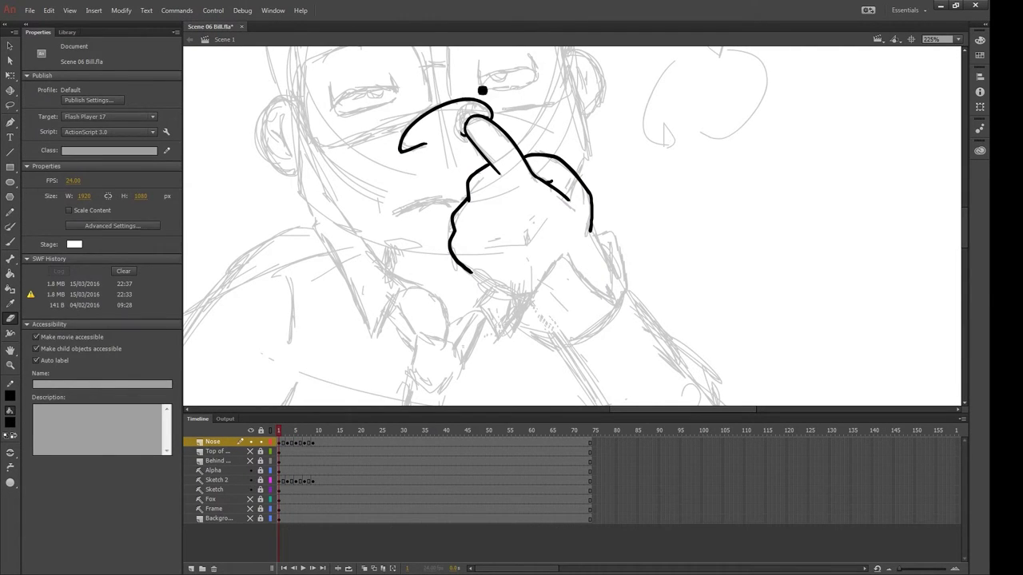
key(b)
Turn on onion skinning and ink the finger and nose outline on frames 3, 5 and 7 of the Nose layer
drag(292, 430, 286, 430)
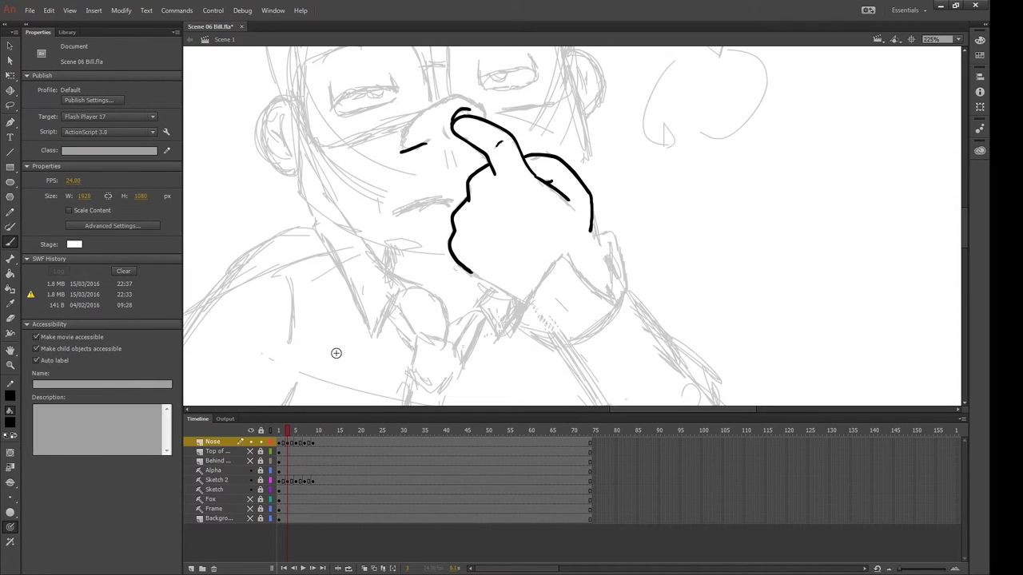
key(b)
key(alt+shift+o)
key(period)
key(period)
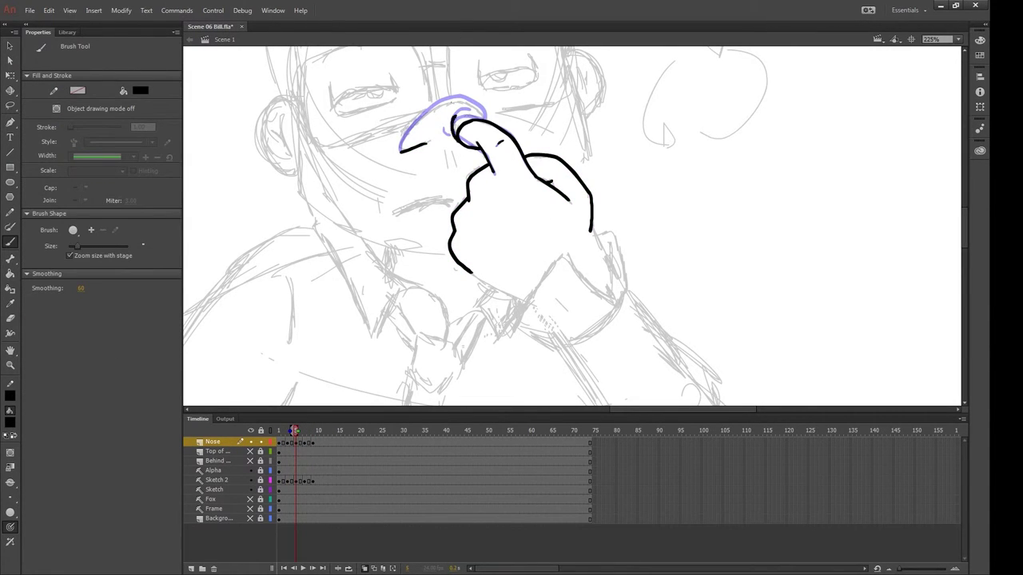
key(period)
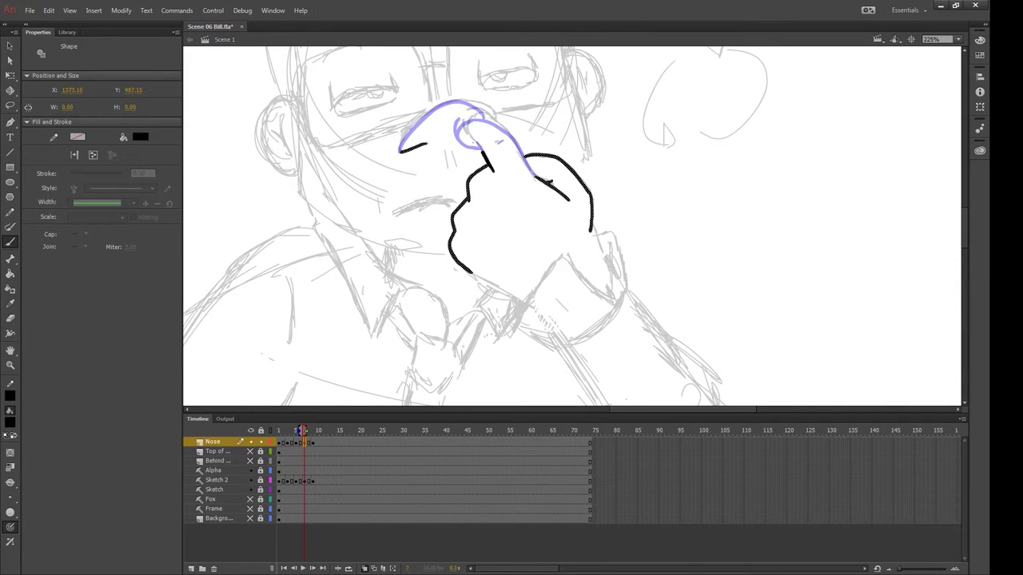
key(b)
Convert the drawing on the first frame of the Nose layer into a graphic symbol named NOse
click(212, 441)
right_click(284, 444)
click(331, 295)
text(NOse)
key(Return)
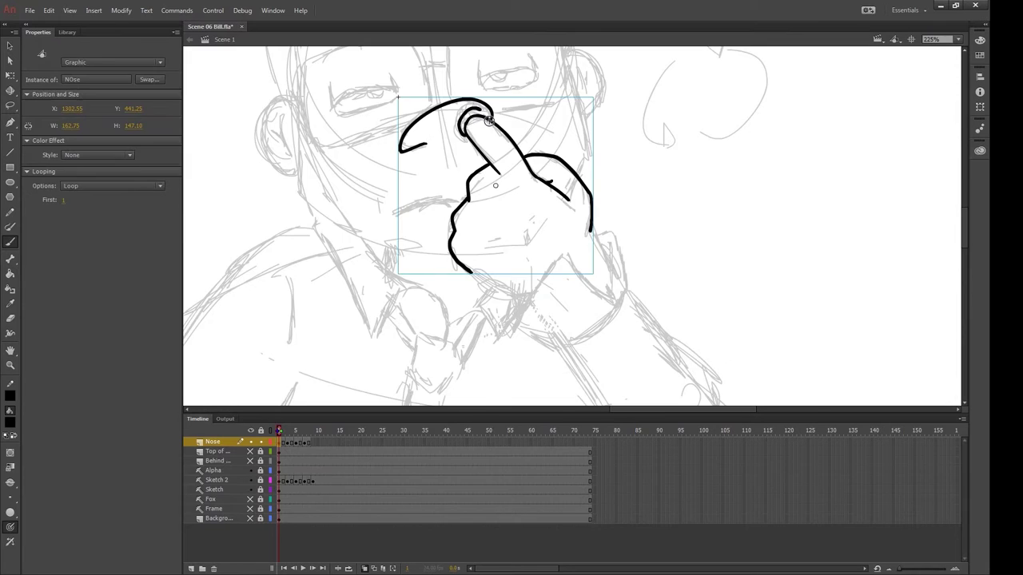
Paste the nose keyframes into the NOse symbol, align all frames with the sketch, and return to the scene to preview the loop
double_click(480, 144)
right_click(280, 441)
click(398, 96)
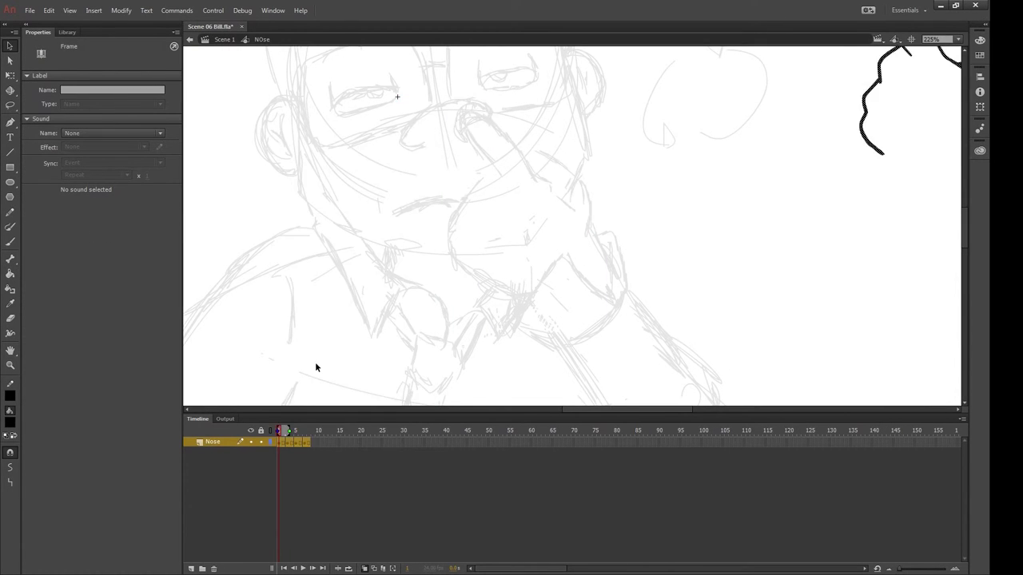
click(297, 434)
click(283, 431)
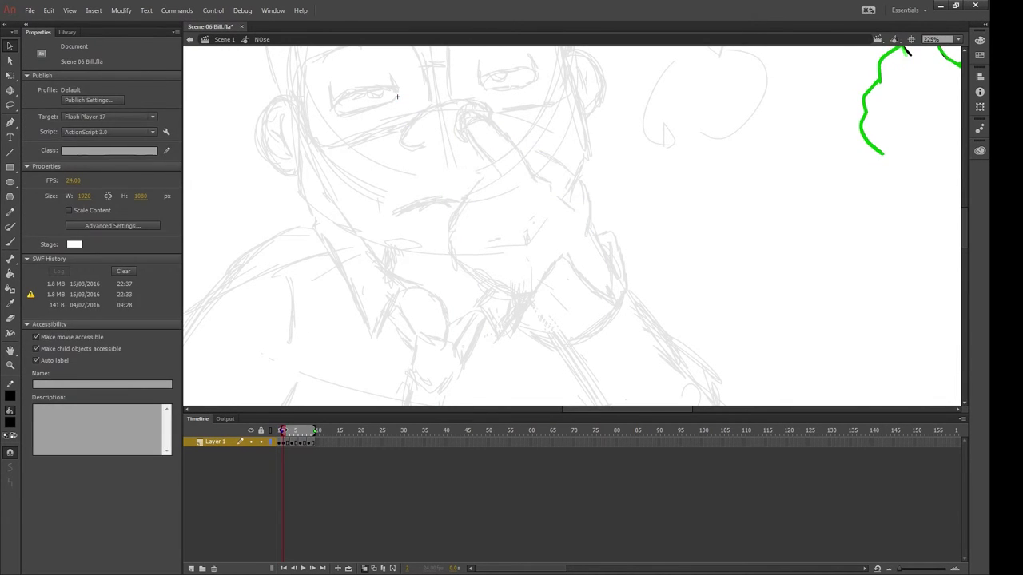
key(Return)
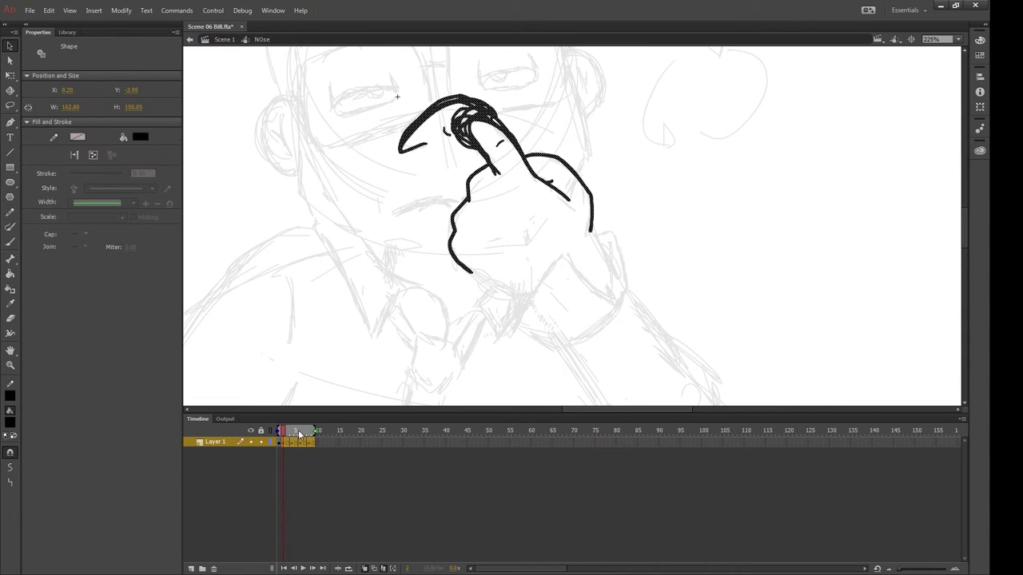
click(317, 442)
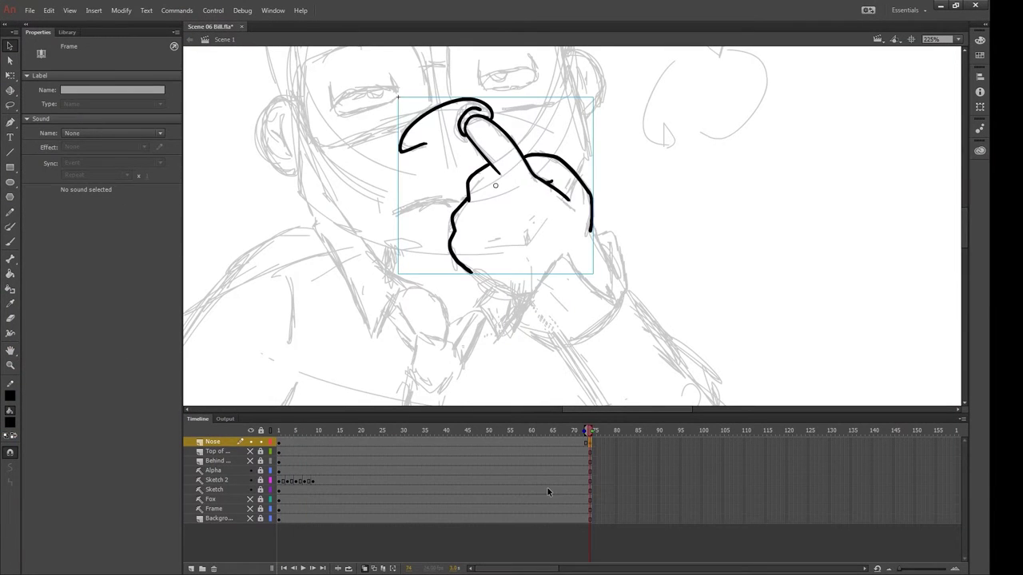
key(ctrl+Return)
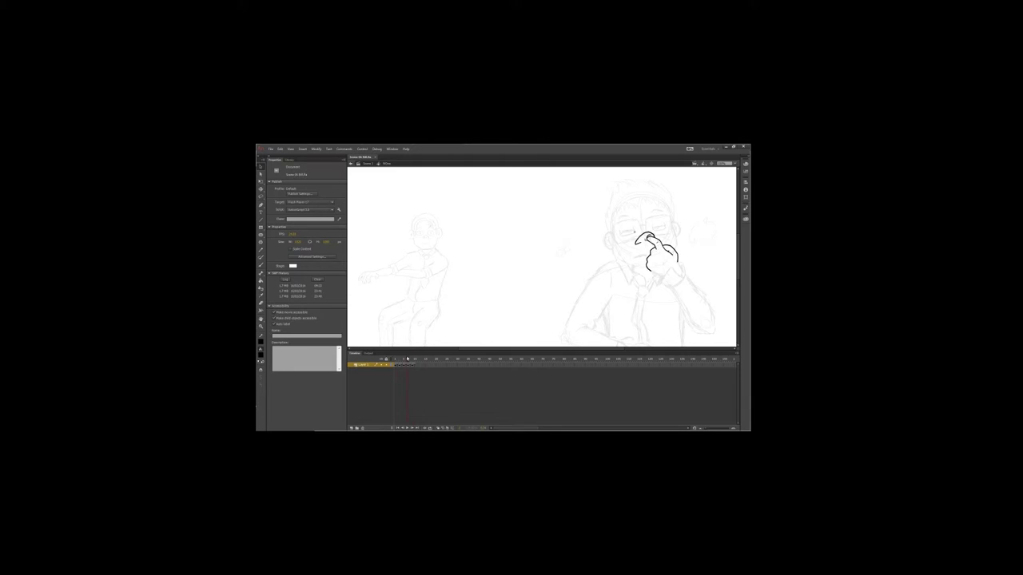
On the last frame inside the NOse symbol, redraw the nose bridge and fingertip outline over the onion-skinned drawing
key(ctrl+=)
key(ctrl+=)
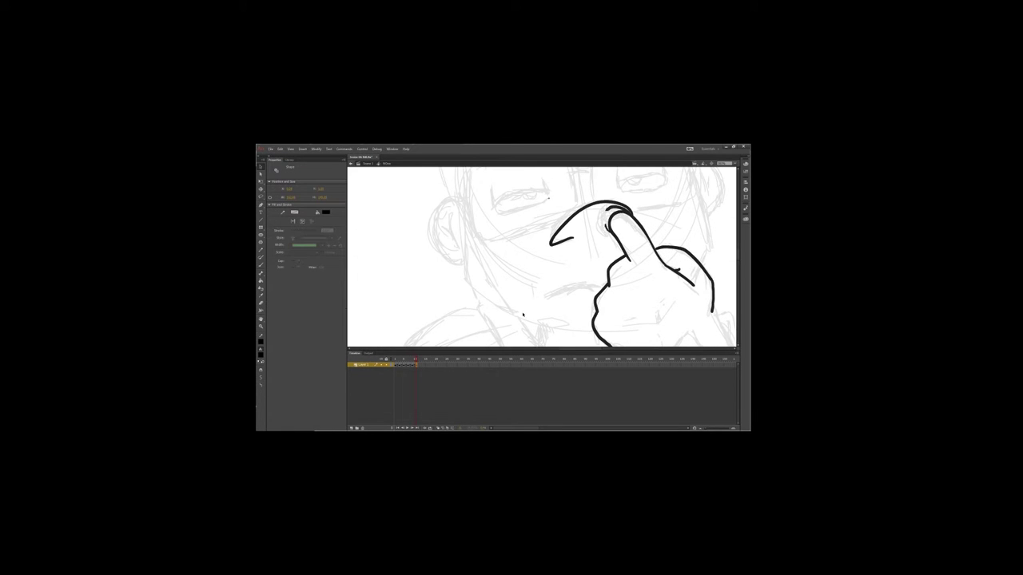
key(ctrl+z)
key(ctrl+z)
key(ctrl+z)
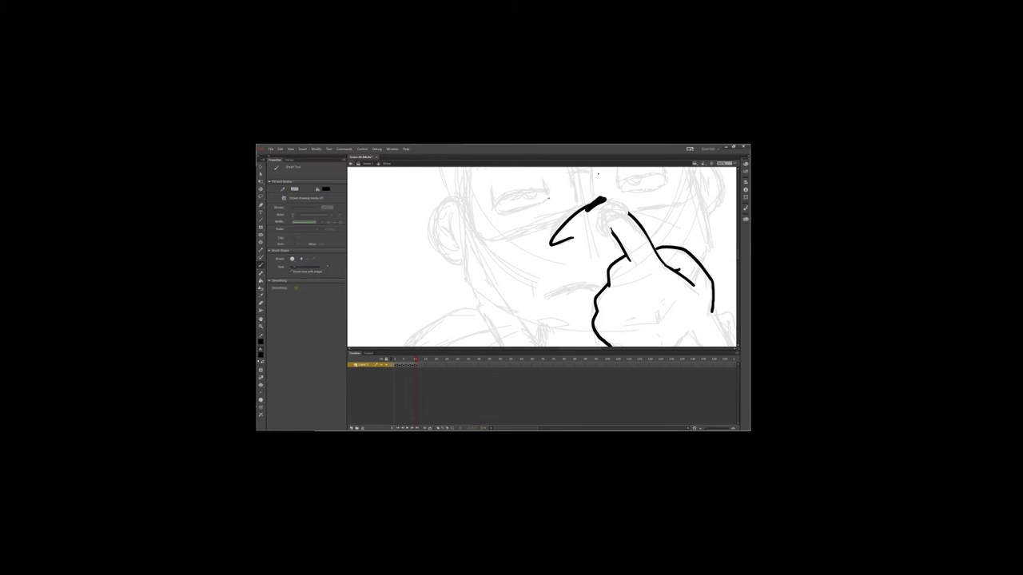
key(b)
key(e)
drag(609, 219, 644, 233)
key(b)
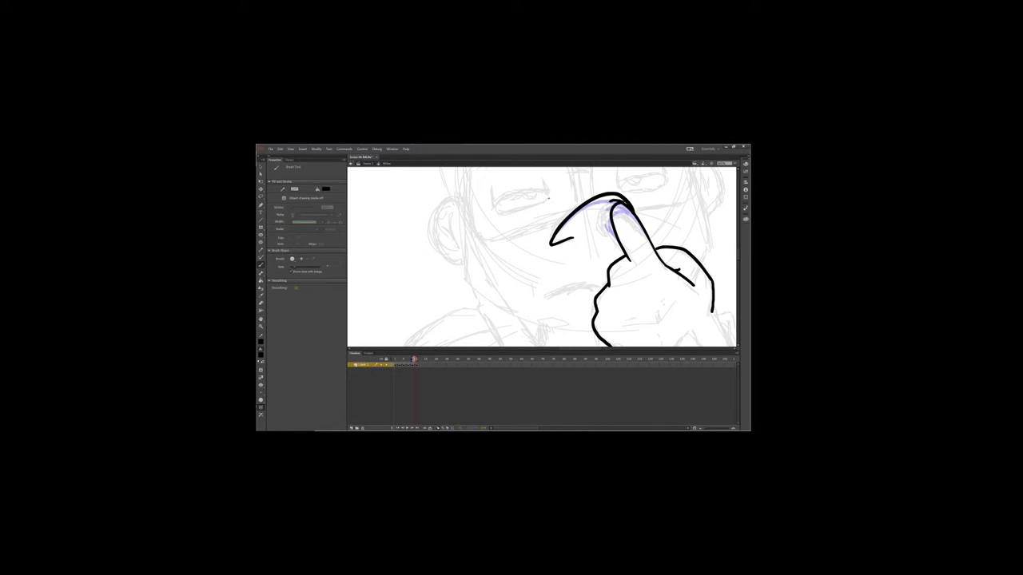
Preview the nose-picking animation as a test movie, close the preview, and check the frames on the timeline
key(ctrl+Return)
key(ctrl+w)
click(414, 358)
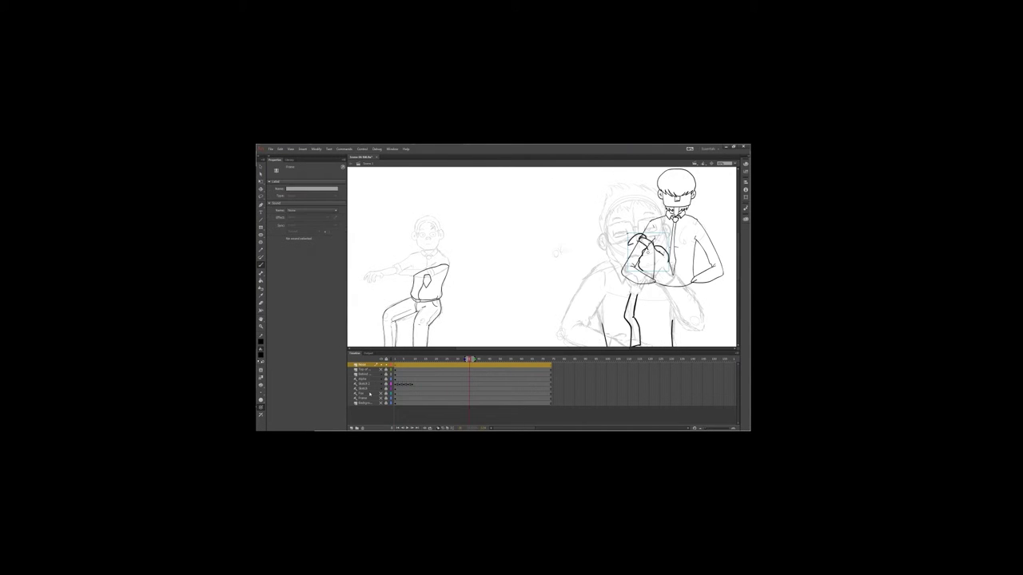
Open a second scene file and place its colour palette on a new layer beside the seated character
click(270, 148)
click(383, 167)
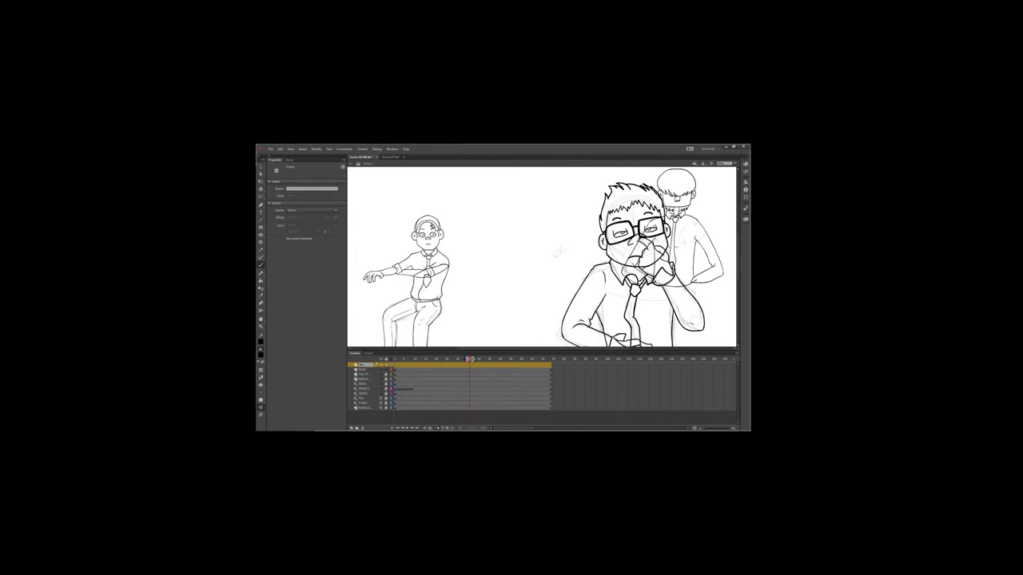
drag(460, 242, 577, 240)
click(394, 378)
key(k)
scroll(575, 256, down, 1)
click(527, 287)
key(Return)
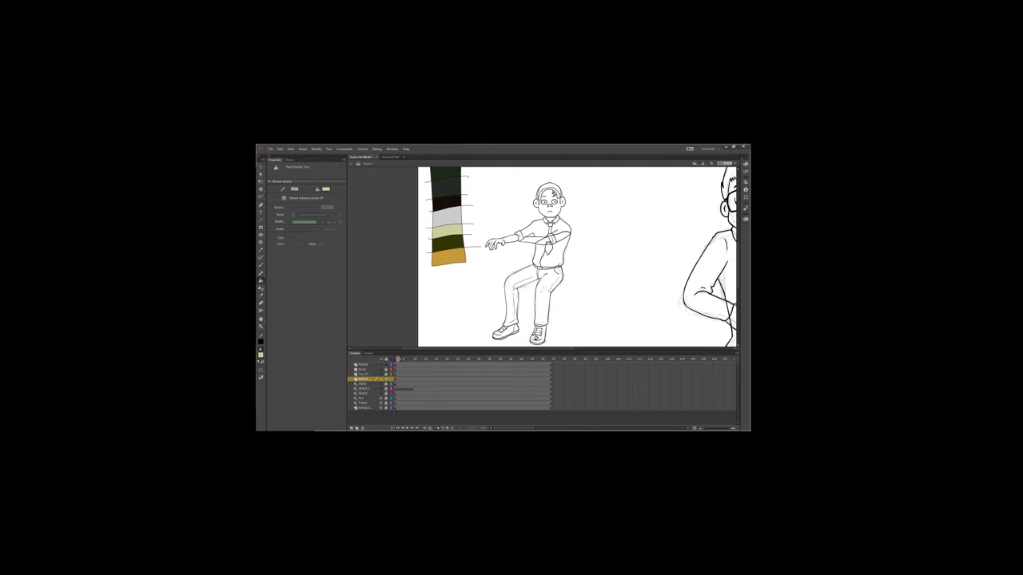
Mix a dark brown fill colour and paint a swatch of it below the colour palette
click(325, 188)
click(384, 153)
click(292, 189)
click(375, 157)
click(469, 228)
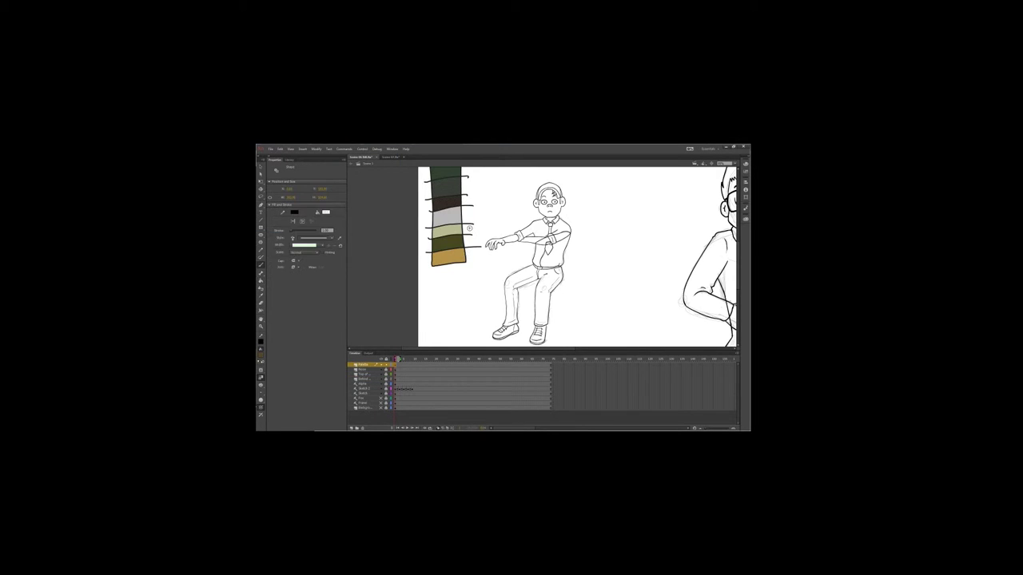
key(b)
drag(500, 271, 514, 244)
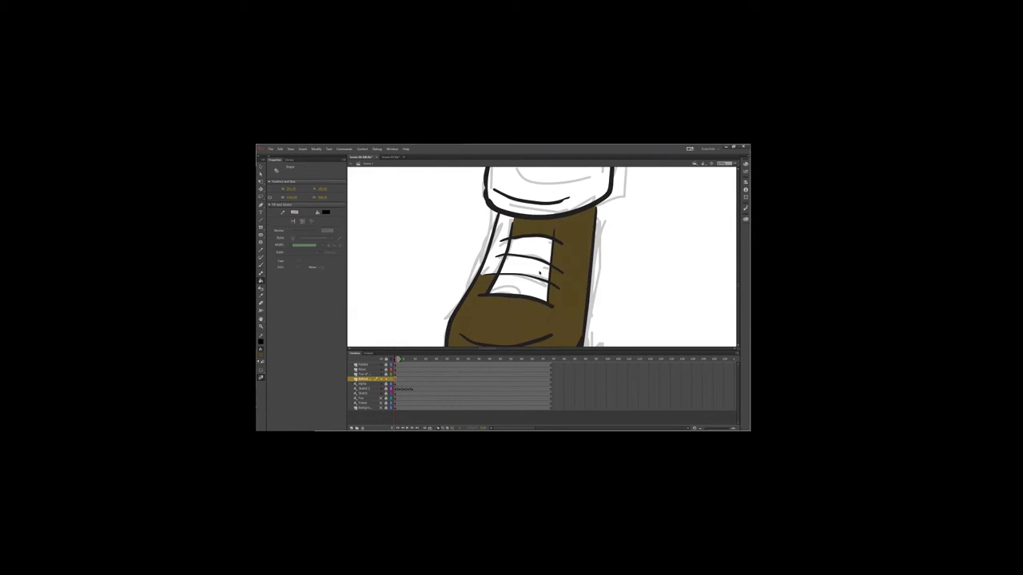
Fill the seated character's shoes brown with a darker brown behind the laces, and fill the trousers dark grey
click(327, 188)
click(492, 235)
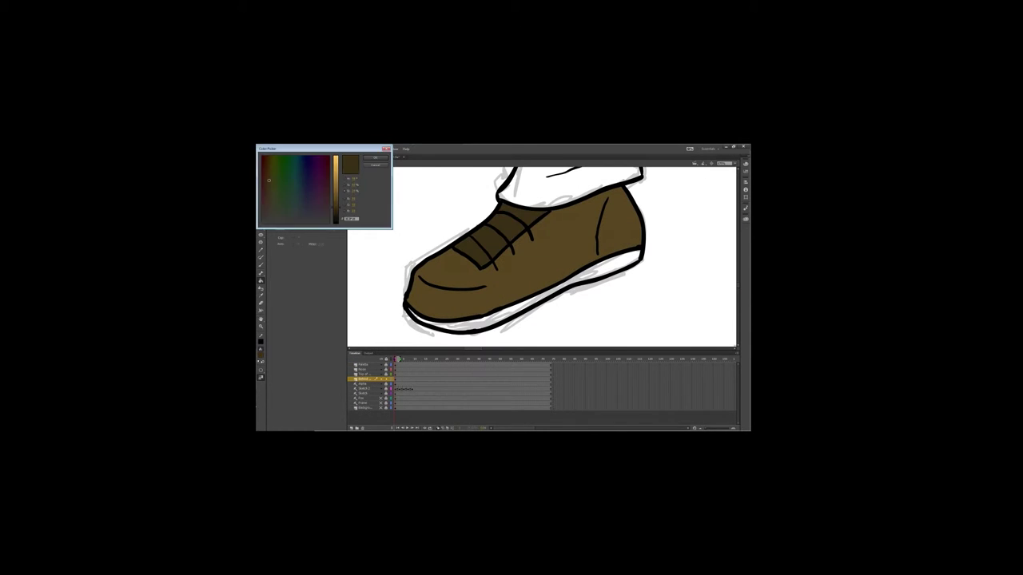
scroll(470, 313, down, 5)
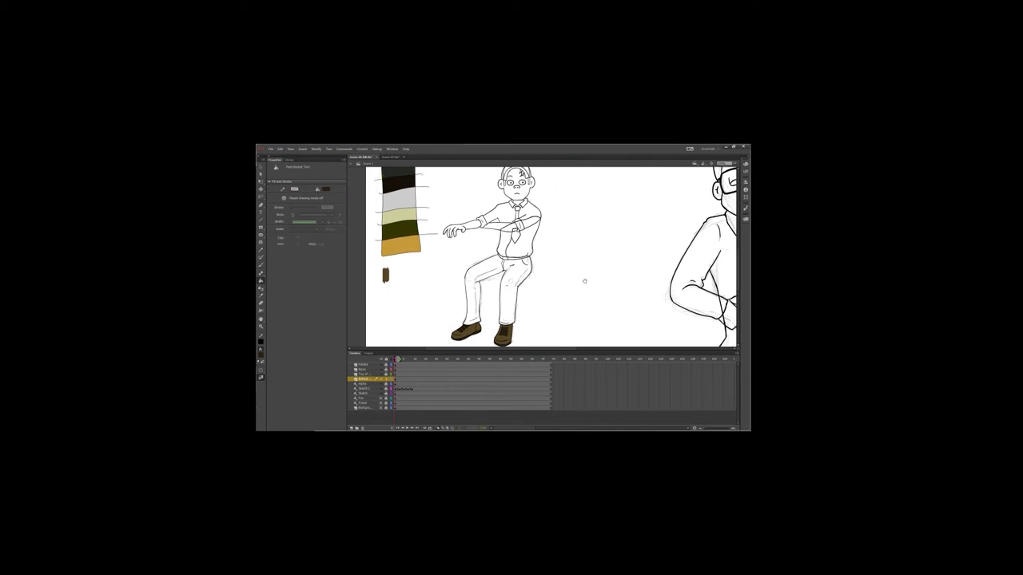
click(498, 276)
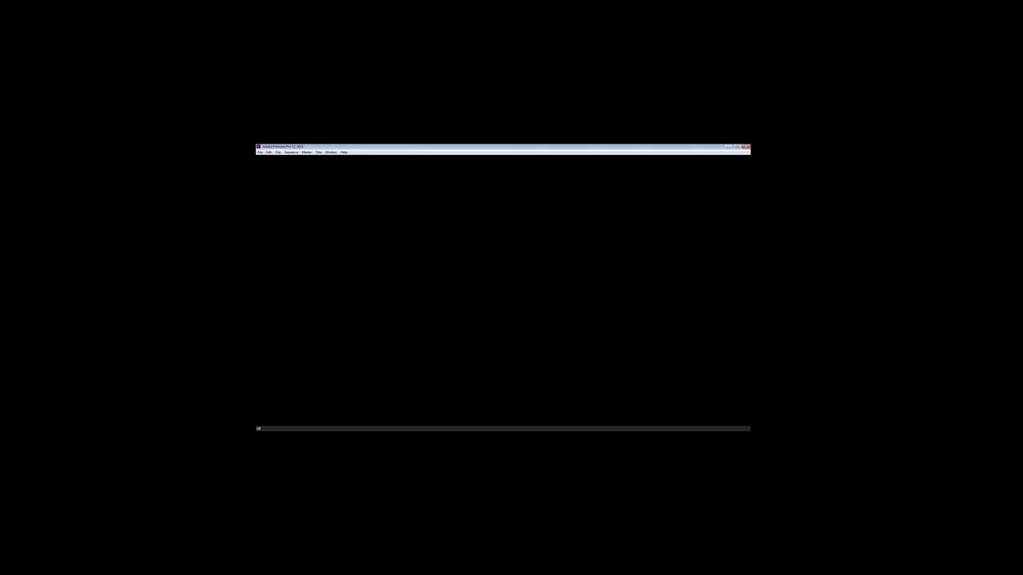
Switch to Adobe Premiere Pro and look through its file commands
click(260, 152)
mouse_move(274, 170)
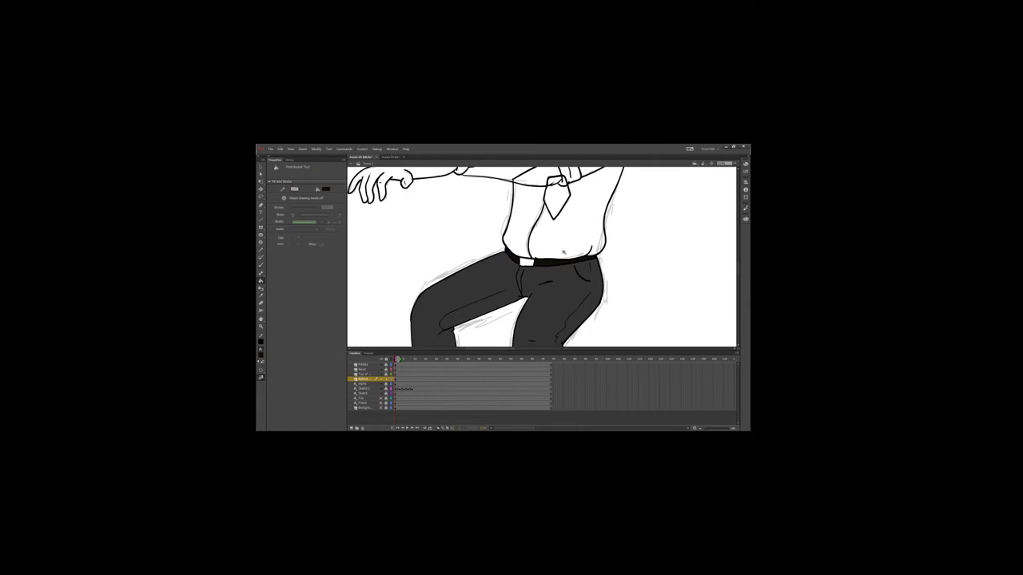
Fill the large foreground character's trousers with dark grey
scroll(564, 252, down, 3)
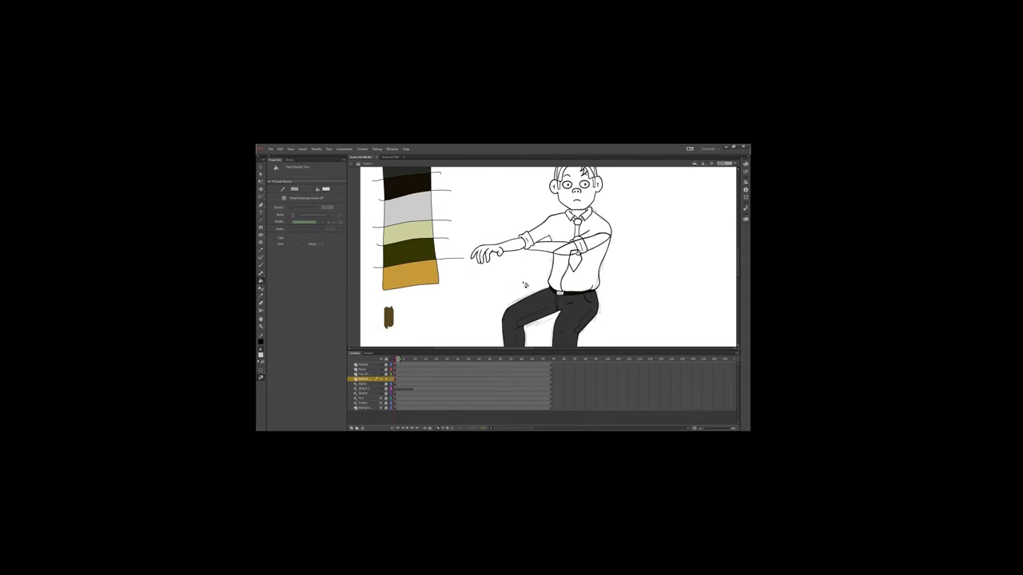
scroll(559, 263, down, 3)
scroll(624, 303, down, 3)
scroll(479, 318, right, 2)
click(638, 319)
scroll(638, 319, up, 5)
scroll(608, 256, up, 2)
scroll(608, 257, down, 4)
Fill the large foreground character's tie with dark green
key(k)
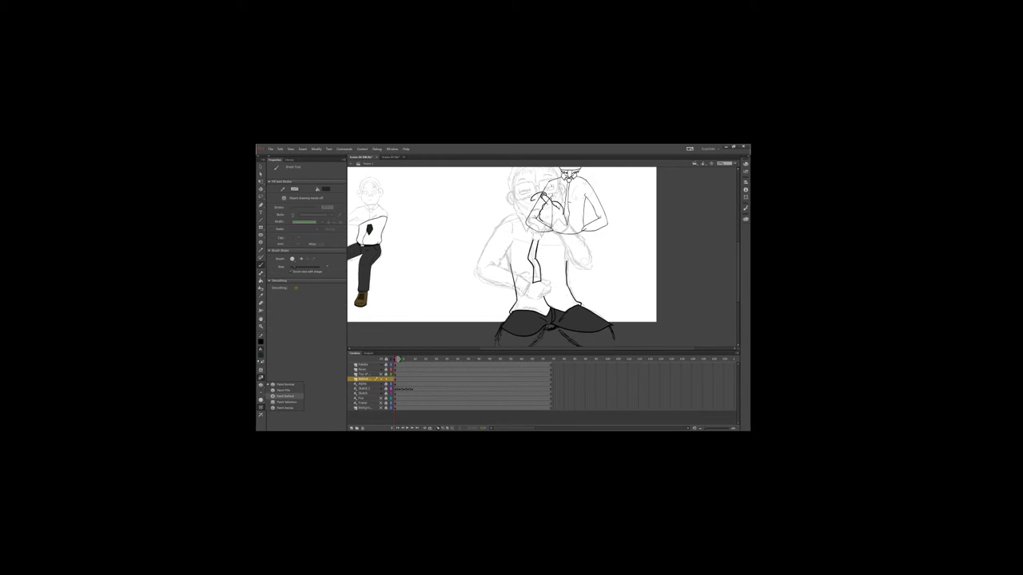
scroll(489, 242, up, 4)
scroll(527, 240, down, 2)
click(519, 231)
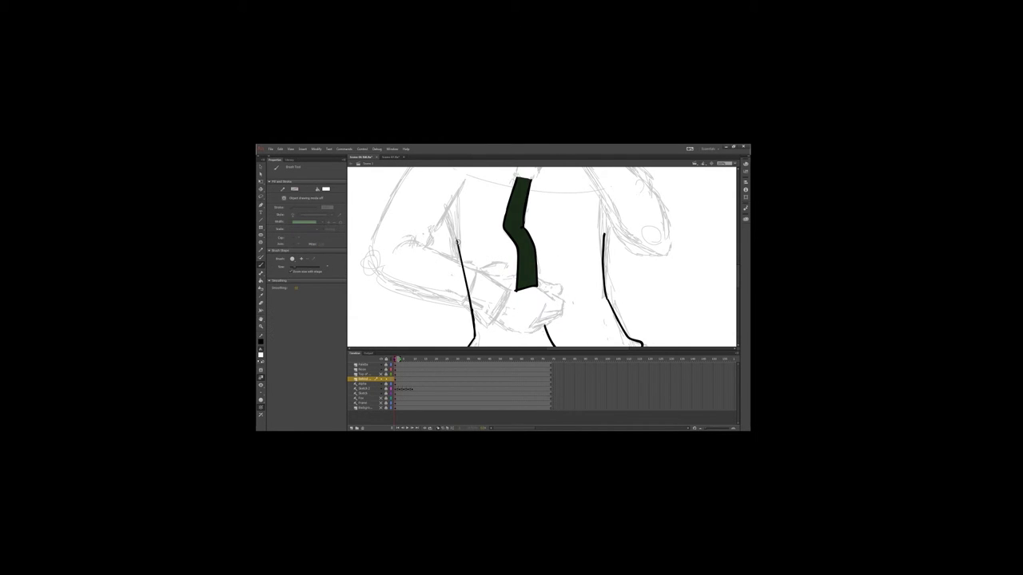
Fill the standing background character's tie with dark green and the shirt collar with light grey
key(k)
scroll(572, 272, down, 3)
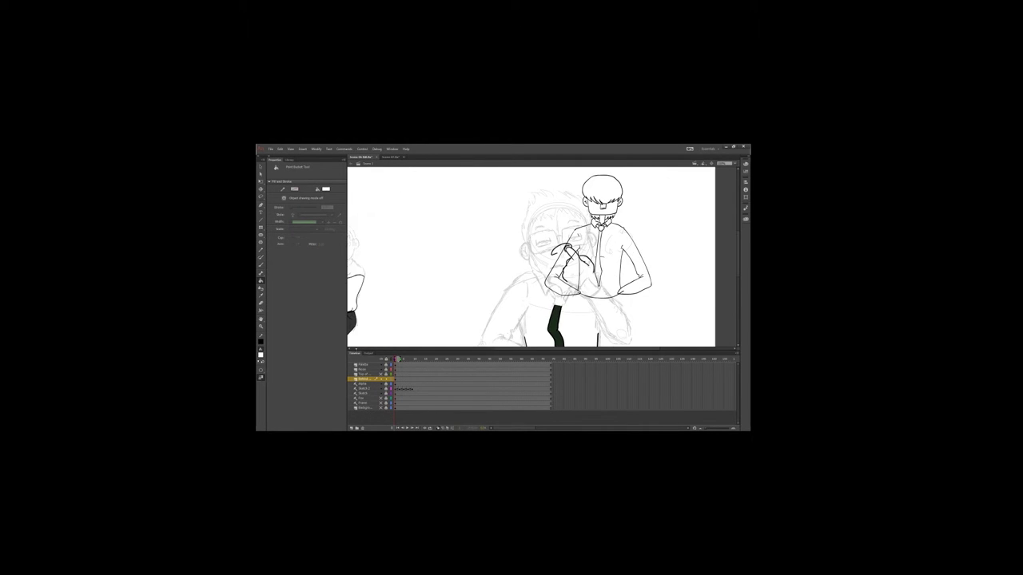
click(326, 189)
click(361, 192)
click(598, 255)
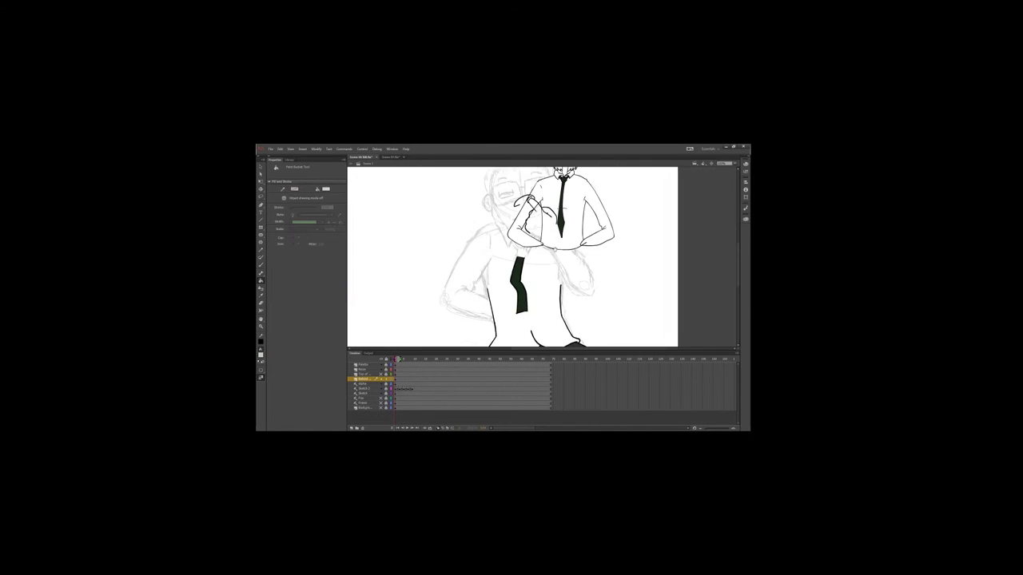
scroll(539, 189, down, 3)
scroll(539, 189, up, 3)
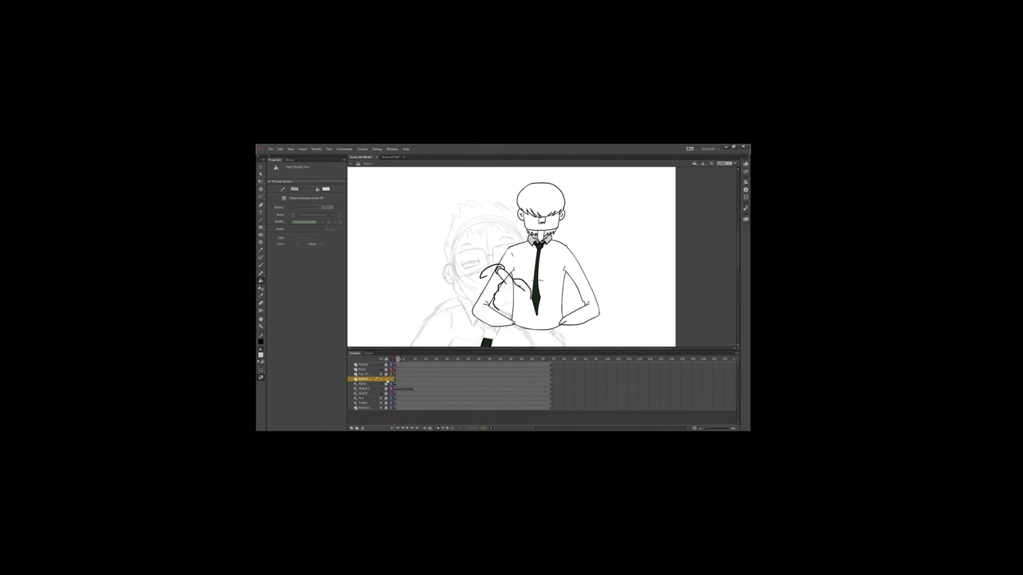
Mix a greyish-brown skin tone and fill the standing character's face with it
click(326, 189)
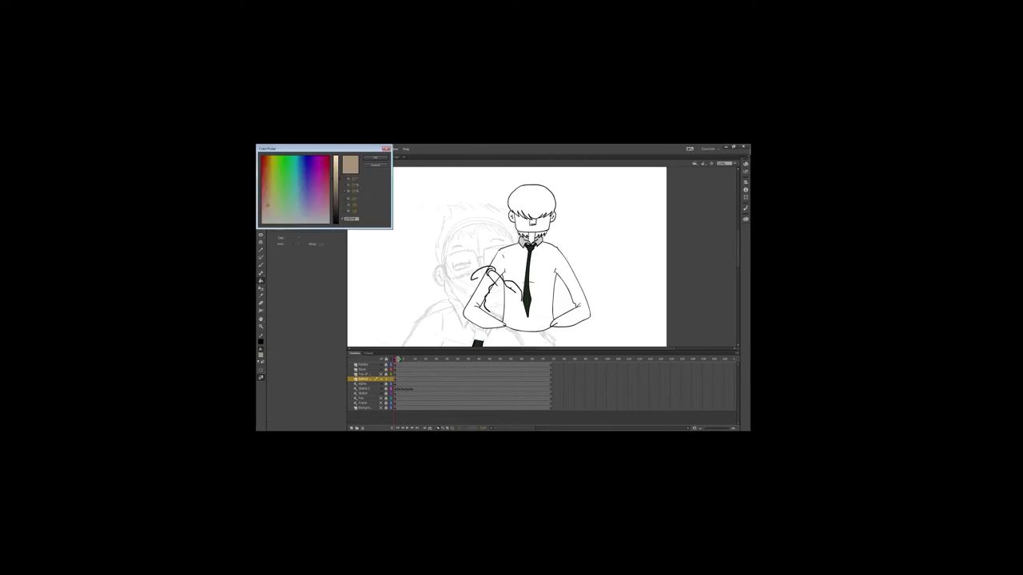
drag(267, 193, 267, 212)
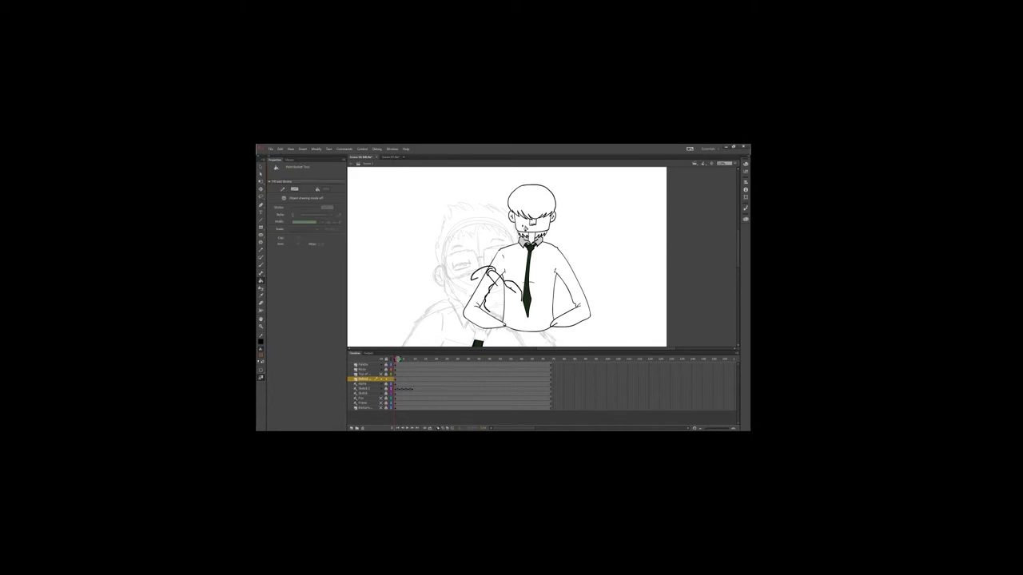
click(375, 157)
drag(502, 198, 570, 246)
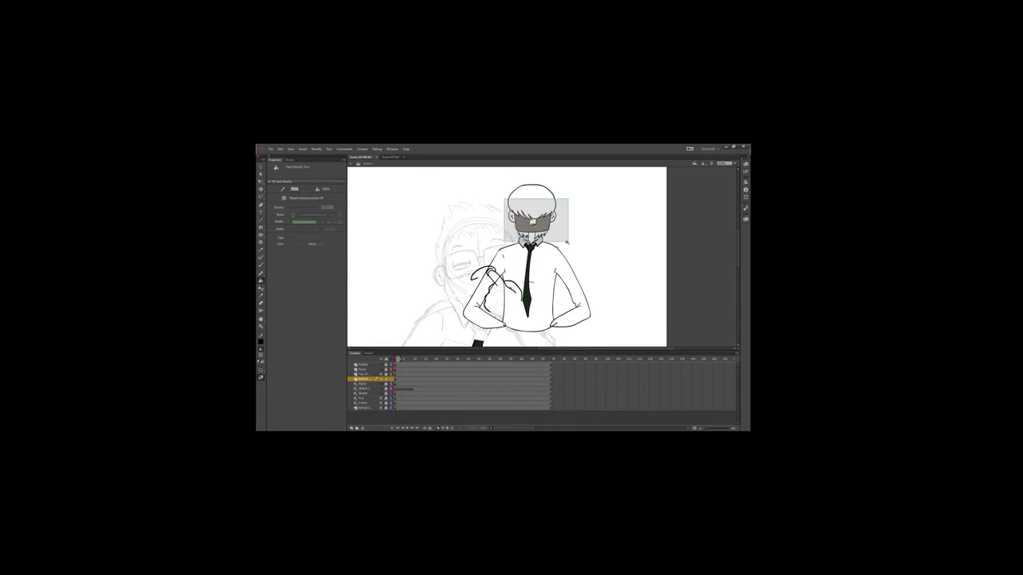
Fill the standing character's face, ears and nose with a warmer brown and add a swatch of it beside the head
click(326, 189)
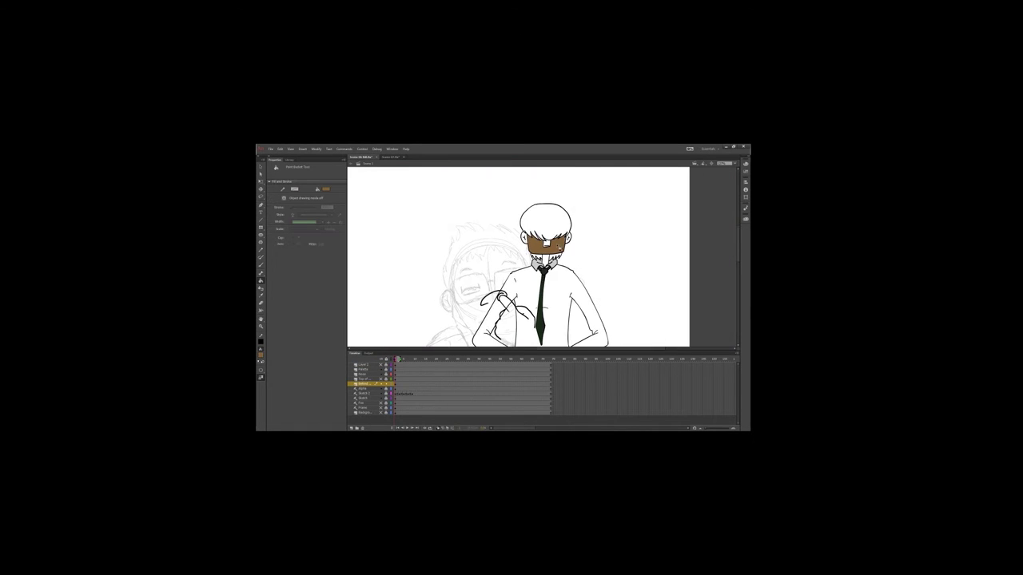
click(532, 248)
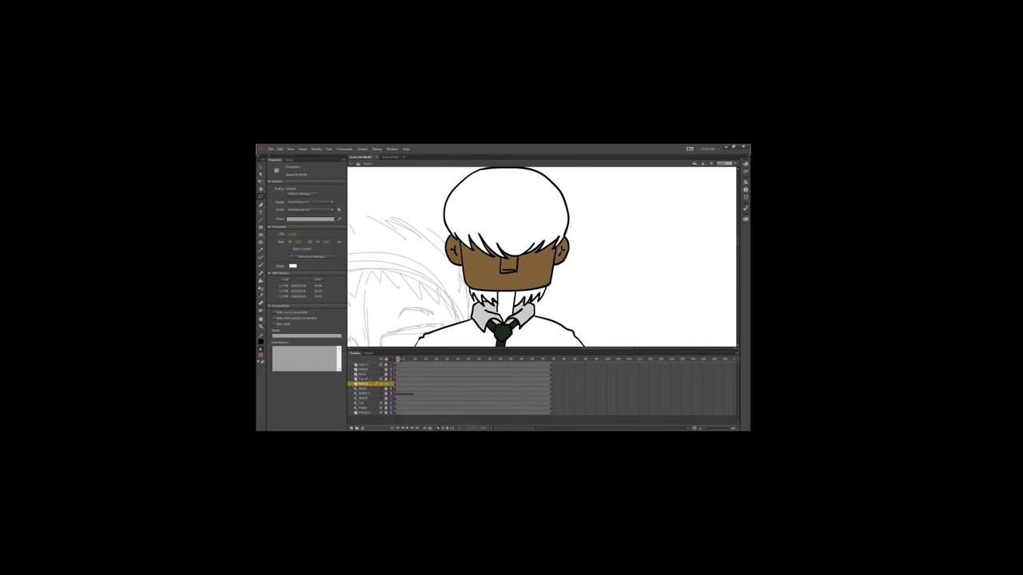
drag(598, 213, 619, 248)
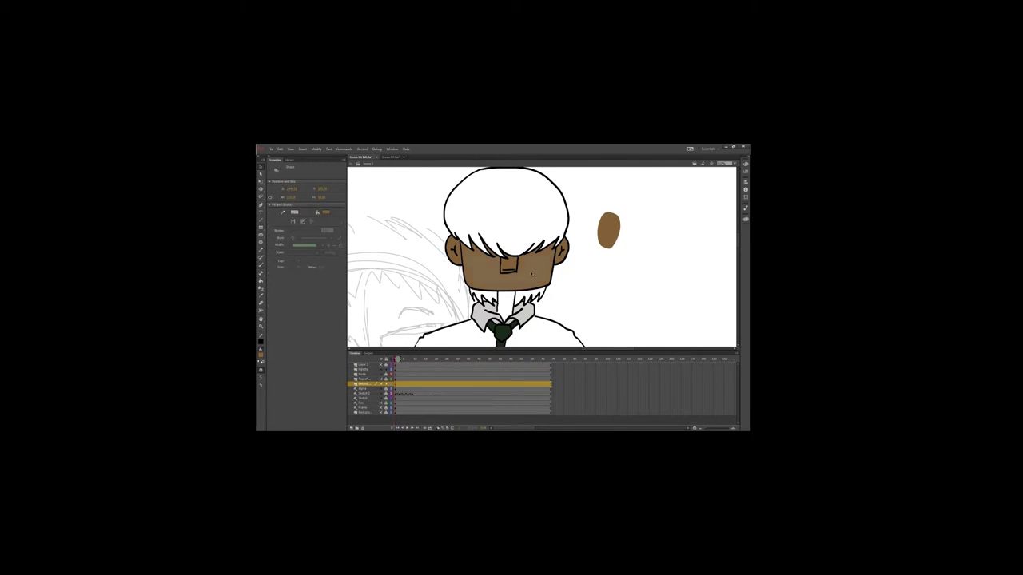
Undo the standing character's skin fills and recolour his hair and beard outlines grey
key(ctrl+z)
key(ctrl+z)
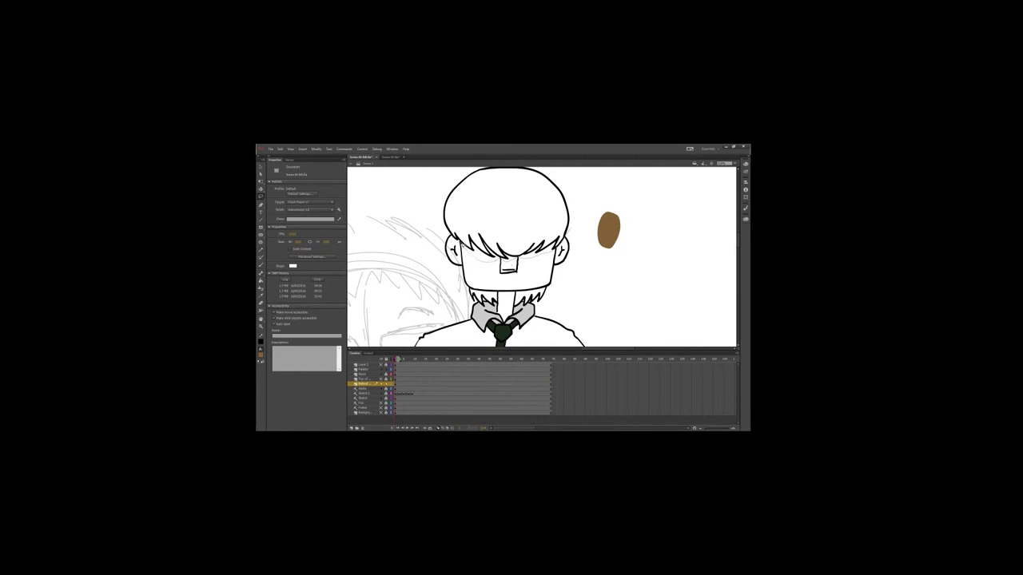
click(549, 302)
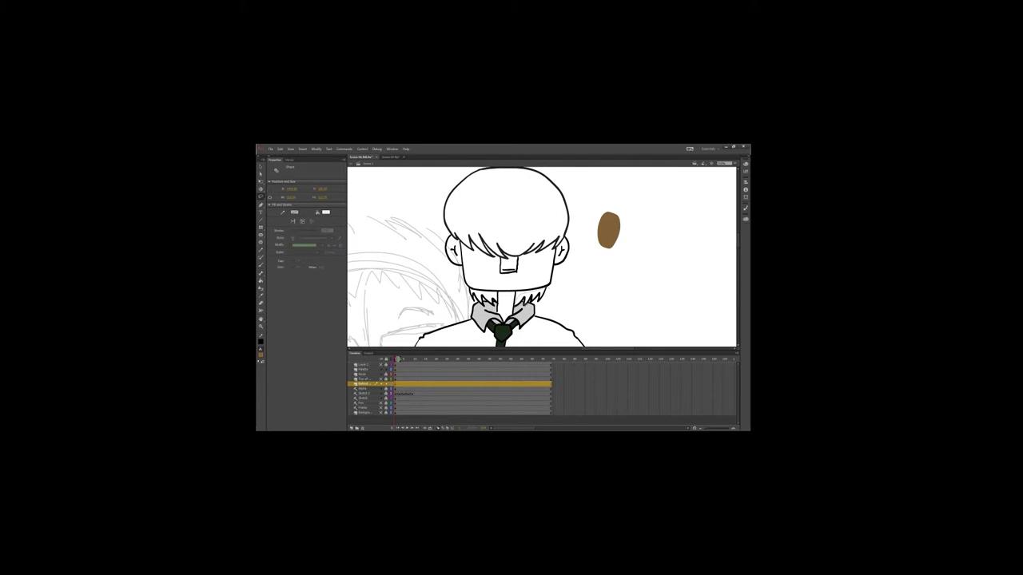
key(Escape)
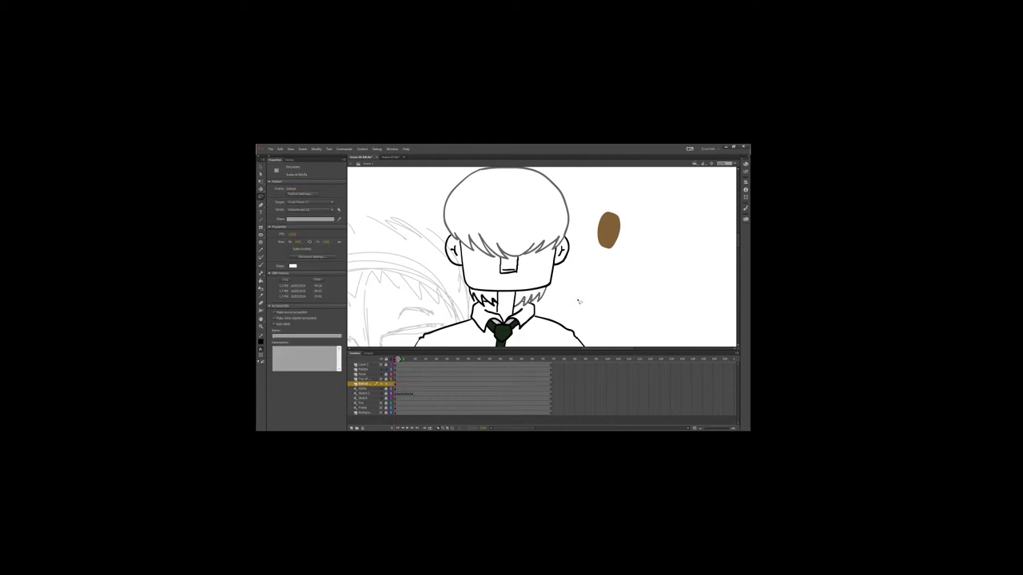
drag(532, 305, 543, 287)
Fill the standing character's collar with light grey and his face, ears and neck with the brown from the swatch beside the head
click(260, 356)
click(304, 383)
key(k)
click(551, 299)
click(608, 263)
key(ctrl+z)
click(261, 357)
click(653, 196)
click(560, 259)
click(502, 240)
click(610, 238)
Fill the standing character's hair with black
click(261, 356)
click(276, 349)
click(551, 196)
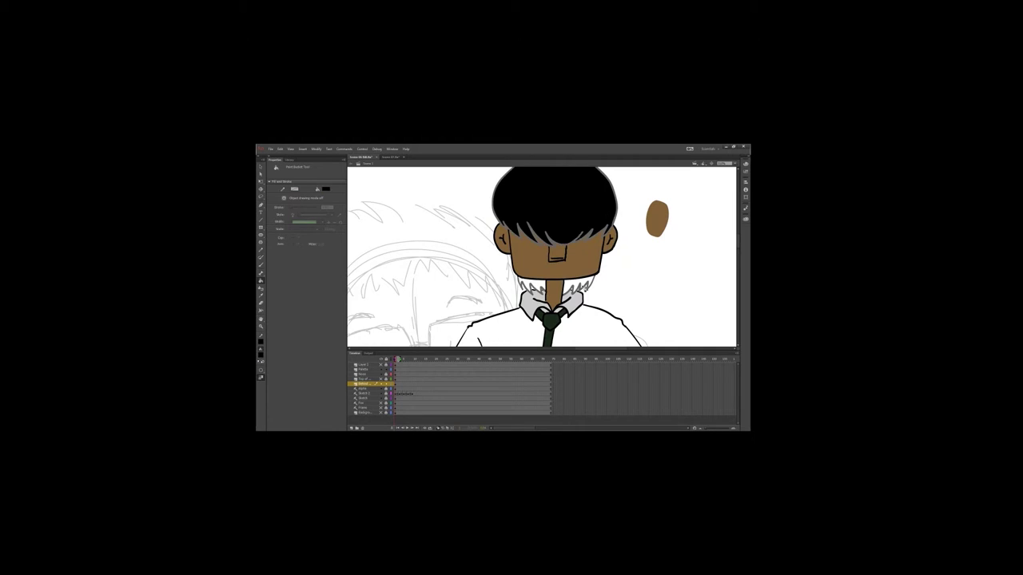
Fill the upper part of the seated background character's tie on the top-of-table layer with the dark tie colour
scroll(537, 272, down, 4)
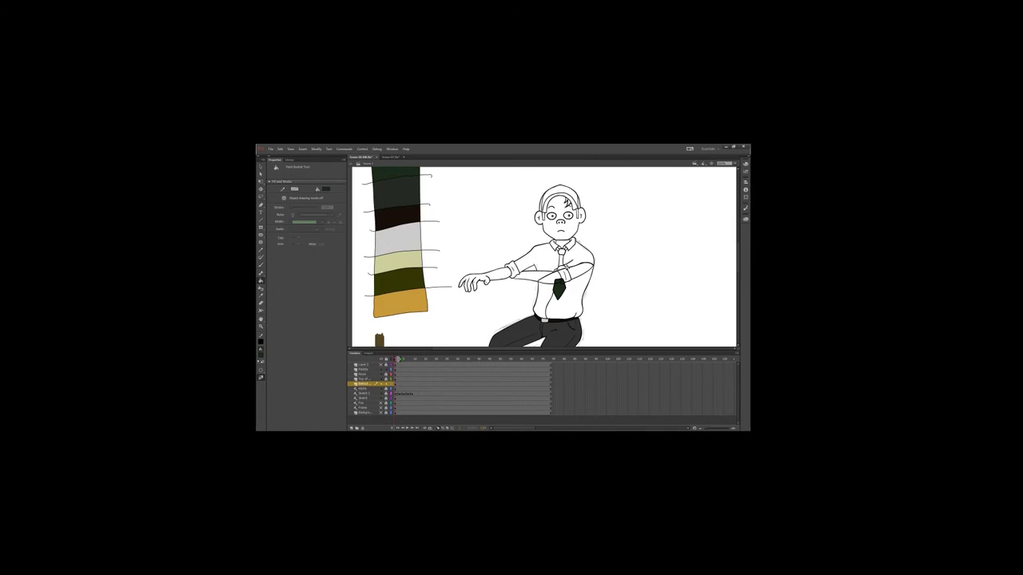
click(364, 379)
click(561, 257)
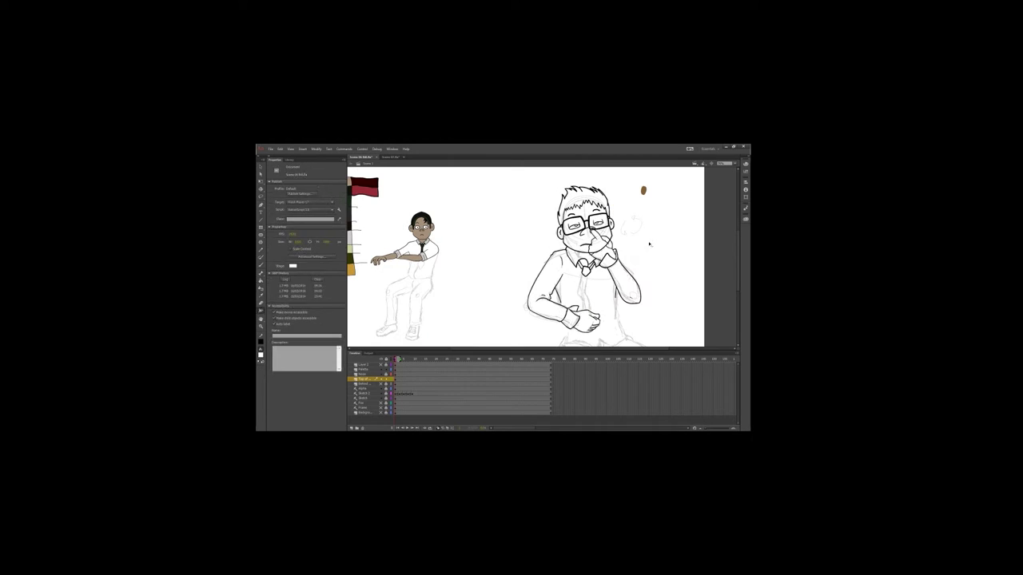
Close the gaps in the large foreground character's shirt outline with the brush and fill the shirt and sleeves with white
key(b)
scroll(608, 306, up, 2)
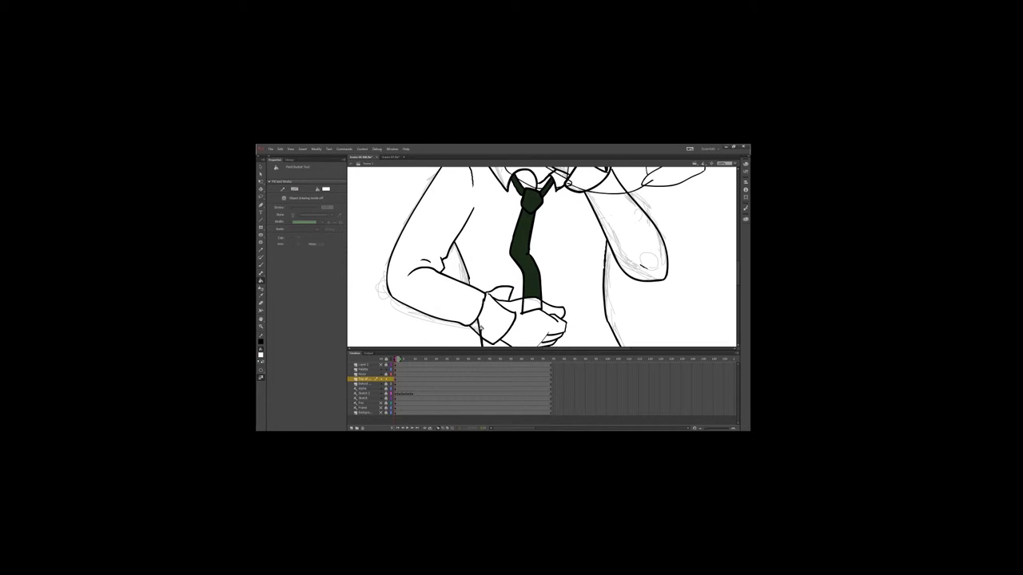
key(b)
key(ctrl+equal)
key(ctrl+equal)
key(ctrl+equal)
key(ctrl+minus)
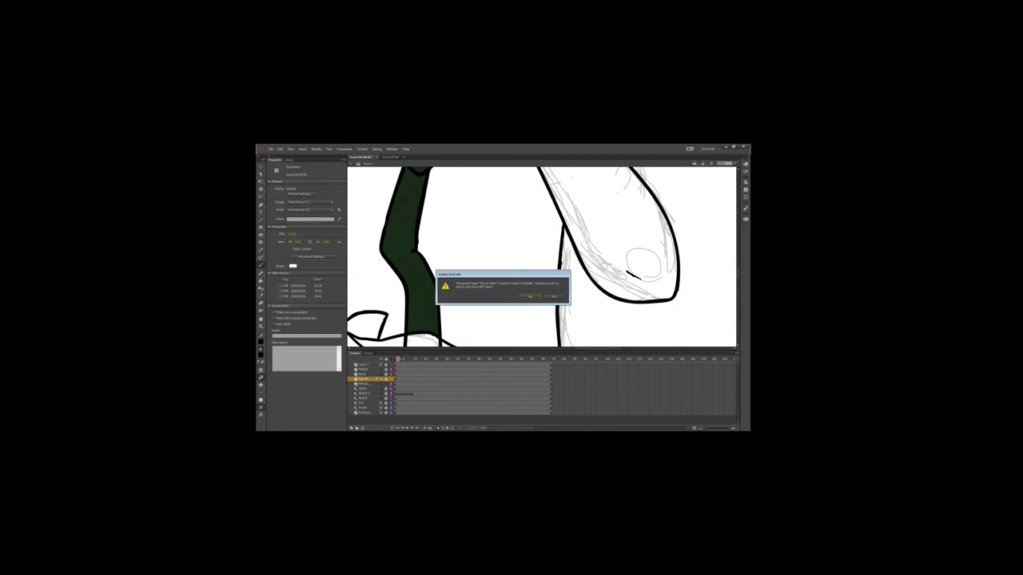
key(Down)
key(Up)
key(ctrl+minus)
key(k)
scroll(462, 257, up, 2)
key(b)
Fill the foreground character's shirt cuffs and collar with light grey
click(260, 352)
click(259, 363)
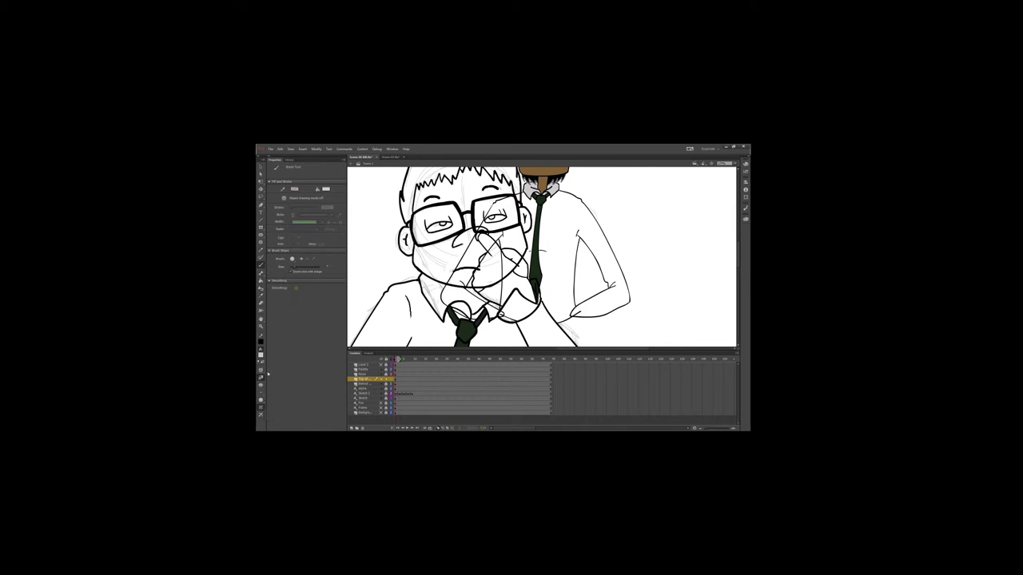
key(k)
scroll(519, 288, down, 3)
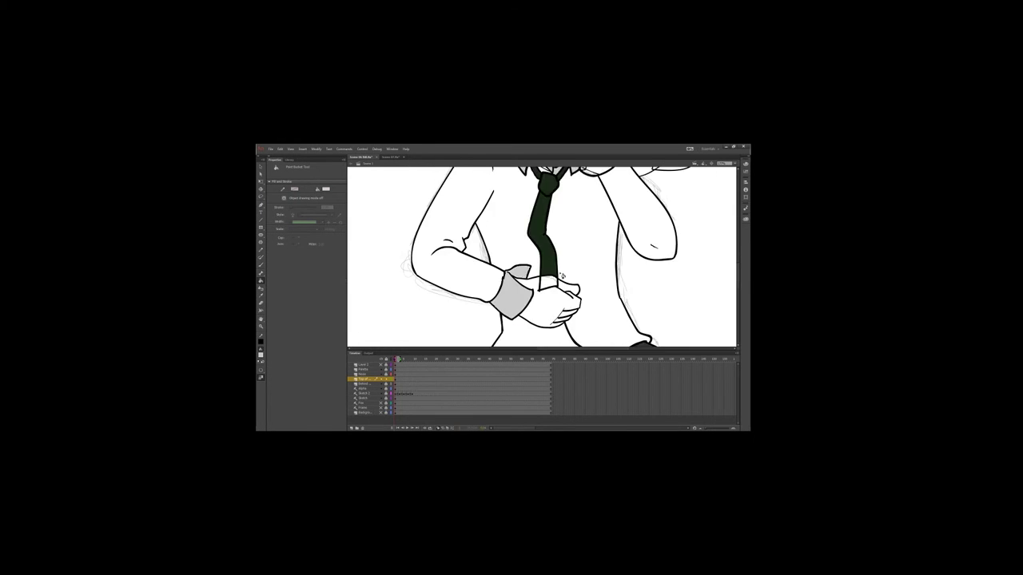
Fill both lenses of the foreground character's glasses with light turquoise and his ears with the skin tone sampled from the face
scroll(519, 288, up, 5)
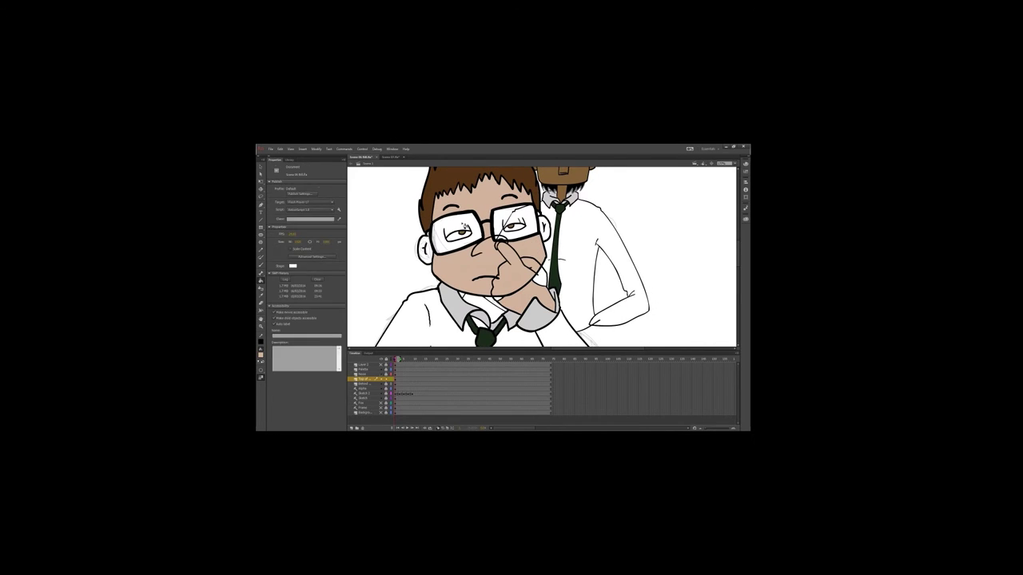
click(261, 354)
click(454, 231)
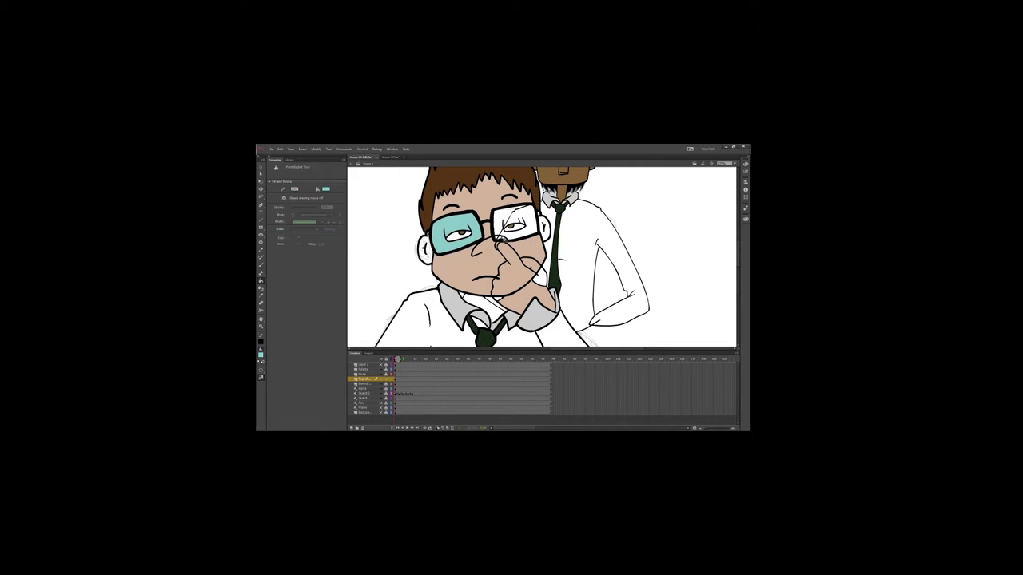
click(518, 223)
click(260, 353)
click(479, 260)
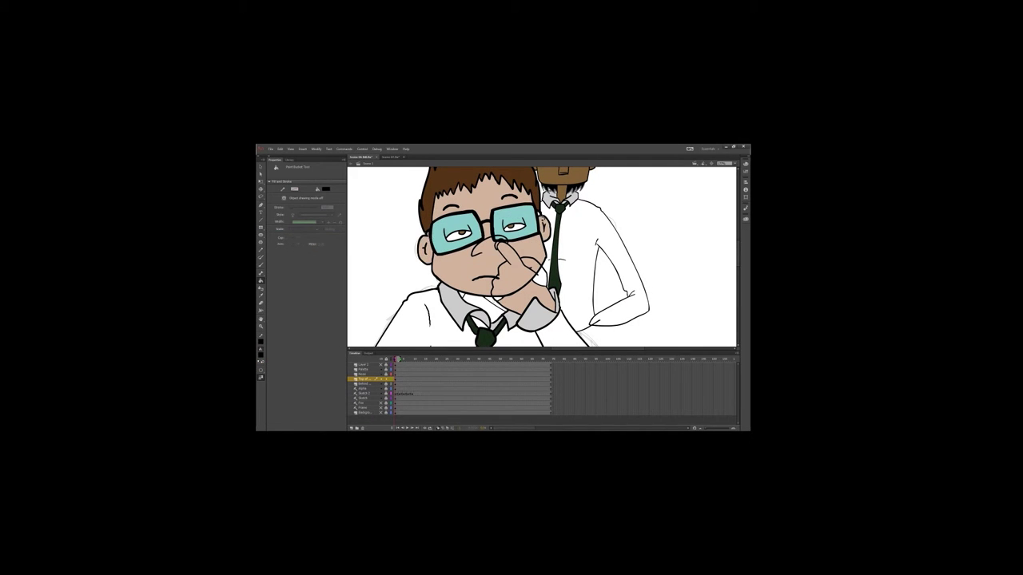
Open the nose-picking symbol and fill the hand with the character's light skin tone
drag(576, 240, 613, 249)
scroll(613, 249, down, 3)
scroll(614, 249, up, 3)
scroll(560, 288, down, 2)
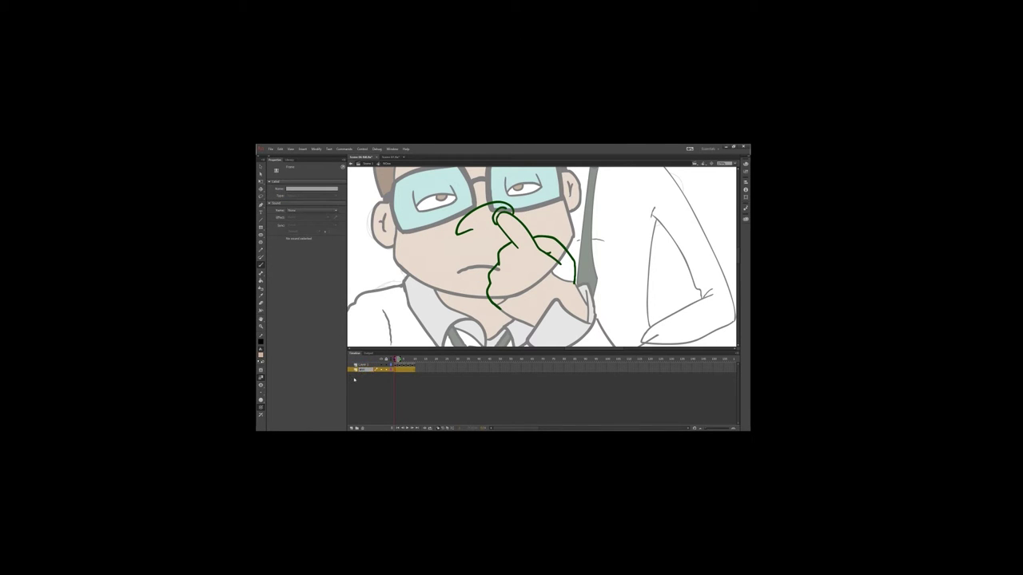
key(b)
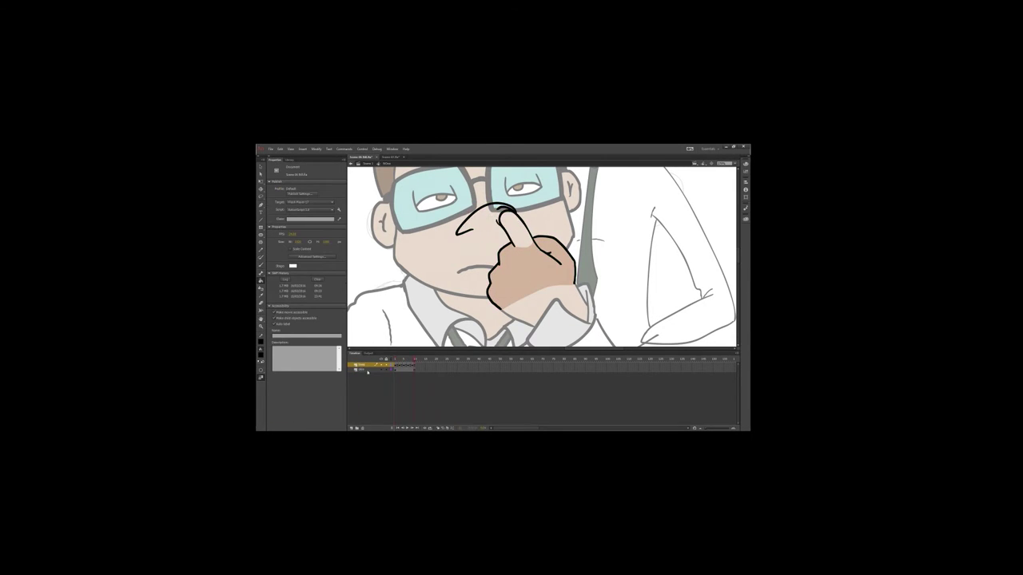
key(b)
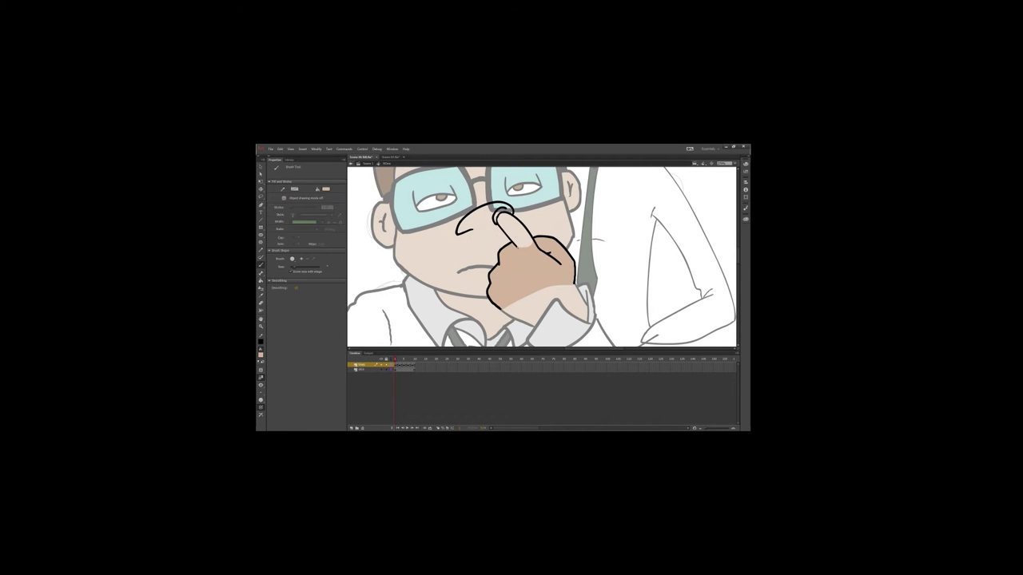
Work through the nose-picking symbol's frames, colouring the hand and finger with the skin tone, and return to the main scene
key(period)
key(period)
key(v)
key(b)
key(period)
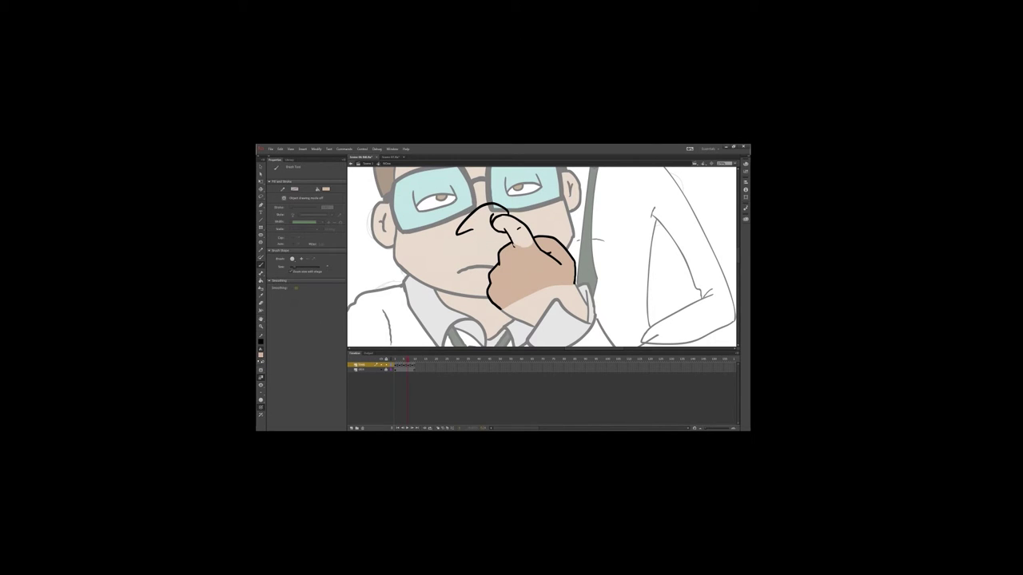
key(period)
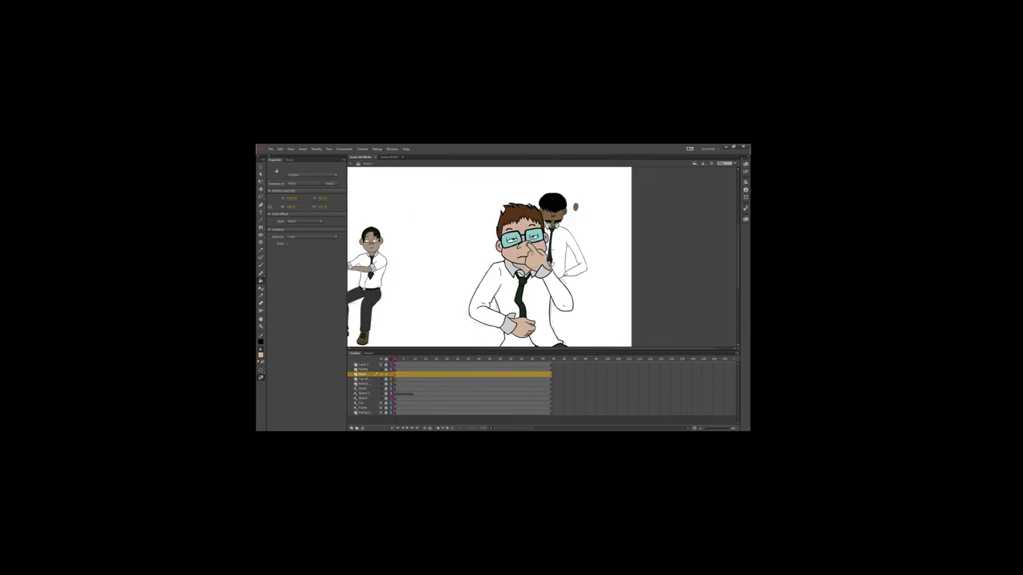
Preview the coloured scene with its classroom background as a test movie and close the preview
right_click(366, 228)
click(484, 383)
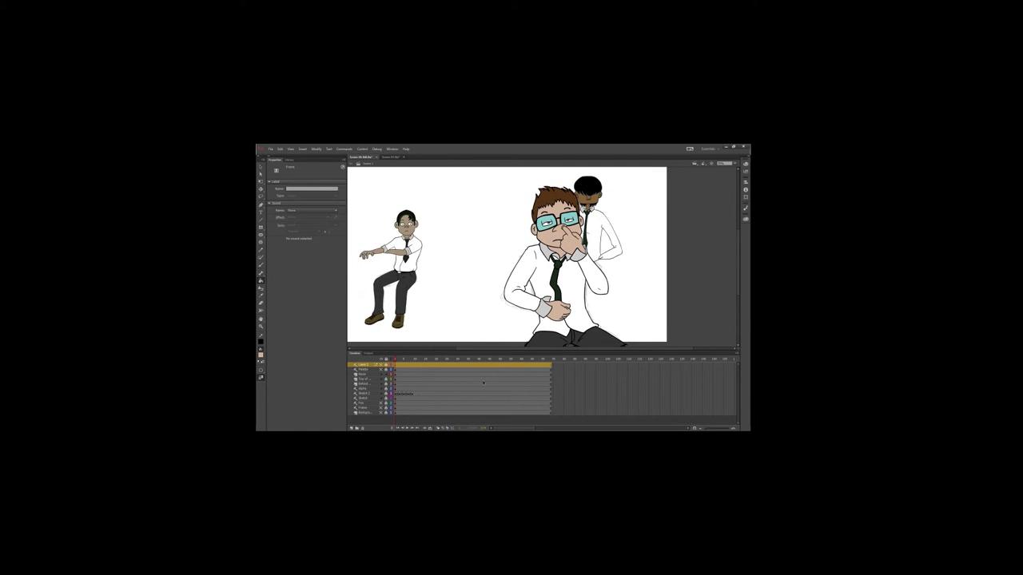
key(ctrl+Return)
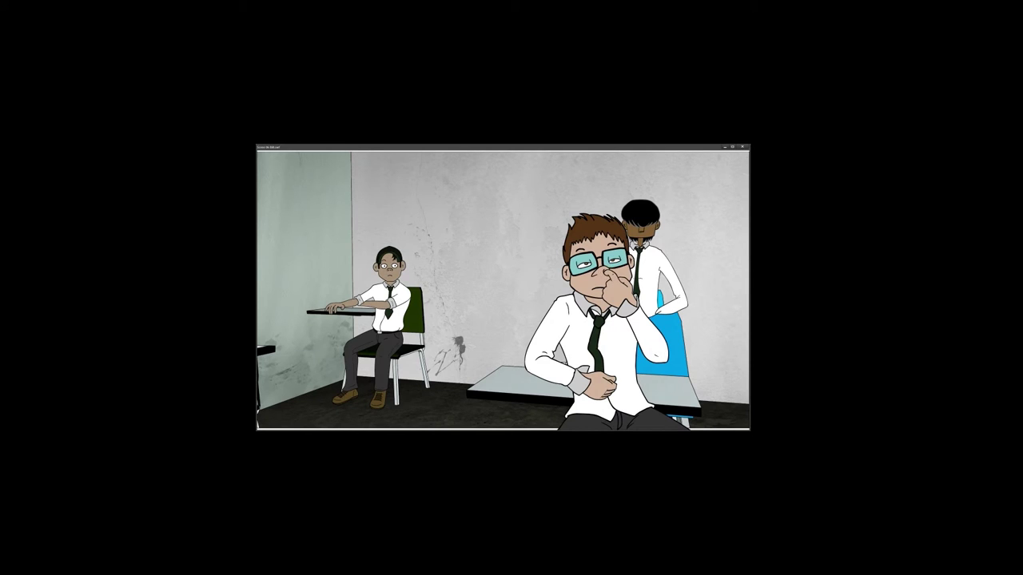
key(ctrl+w)
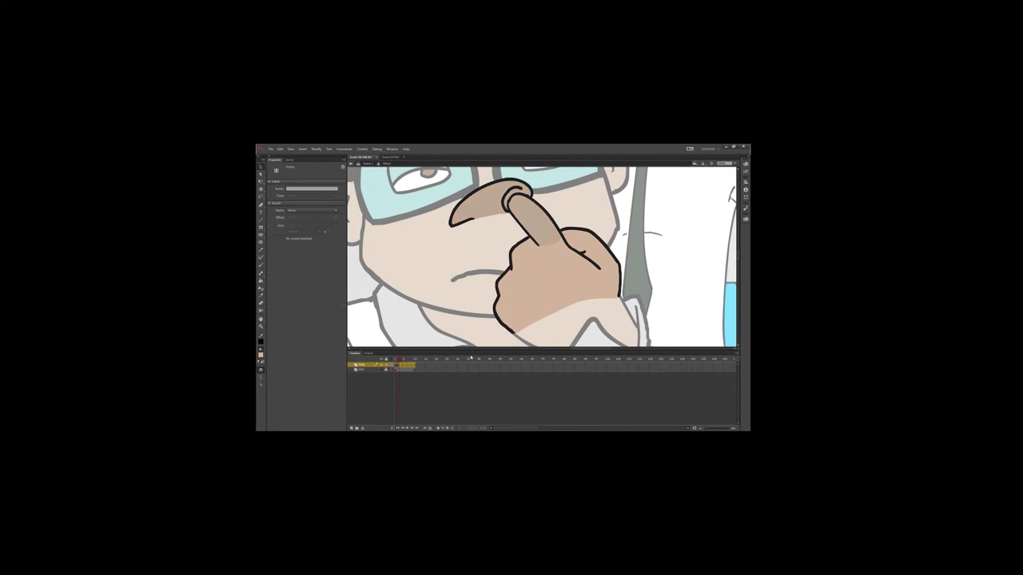
Check the nose and finger fills across the symbol's frames and test the movie again from the main scene
mouse_move(398, 358)
mouse_down()
mouse_move(409, 360)
mouse_move(395, 359)
mouse_move(404, 359)
mouse_move(406, 378)
mouse_up()
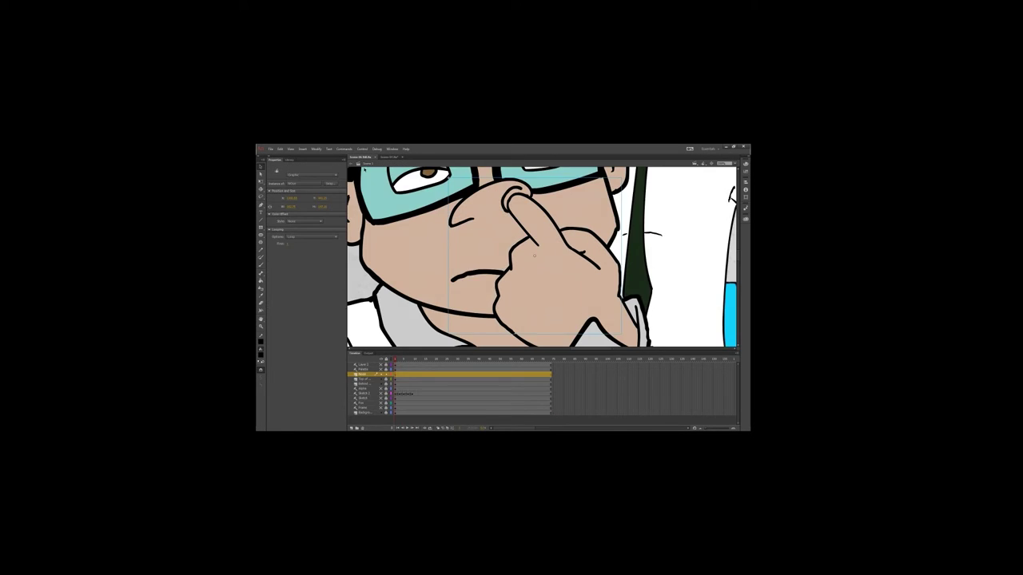
key(ctrl+Return)
key(ctrl+w)
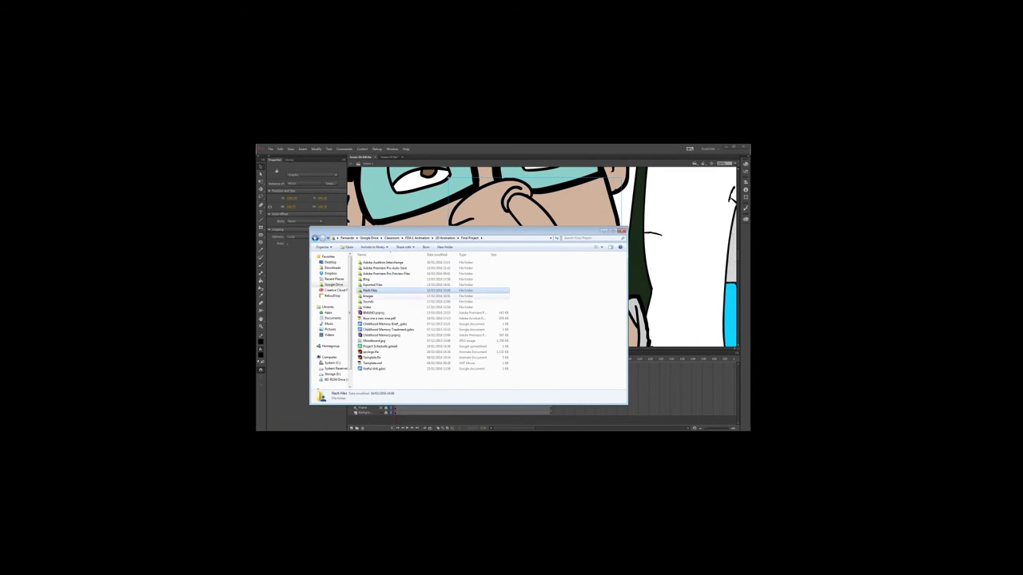
Open the wide-shot classroom background PNG from the project's Images folder in Photoshop
double_click(367, 295)
right_click(371, 275)
mouse_move(416, 338)
click(483, 342)
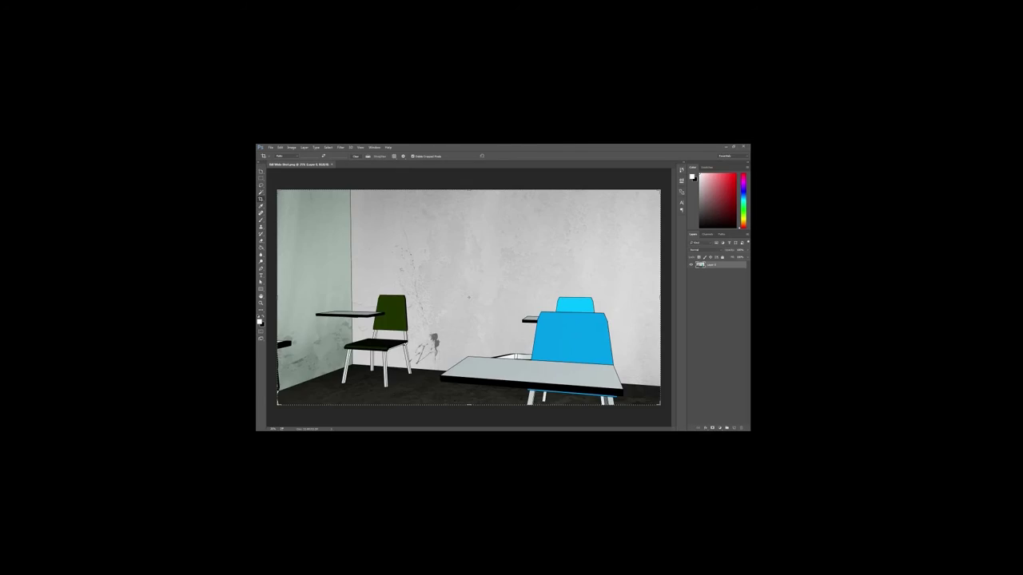
Outline the small desk top, the foreground table top and the blue chair back with the Polygonal Lasso and copy them to a separate layer
key(l)
scroll(314, 313, up, 5)
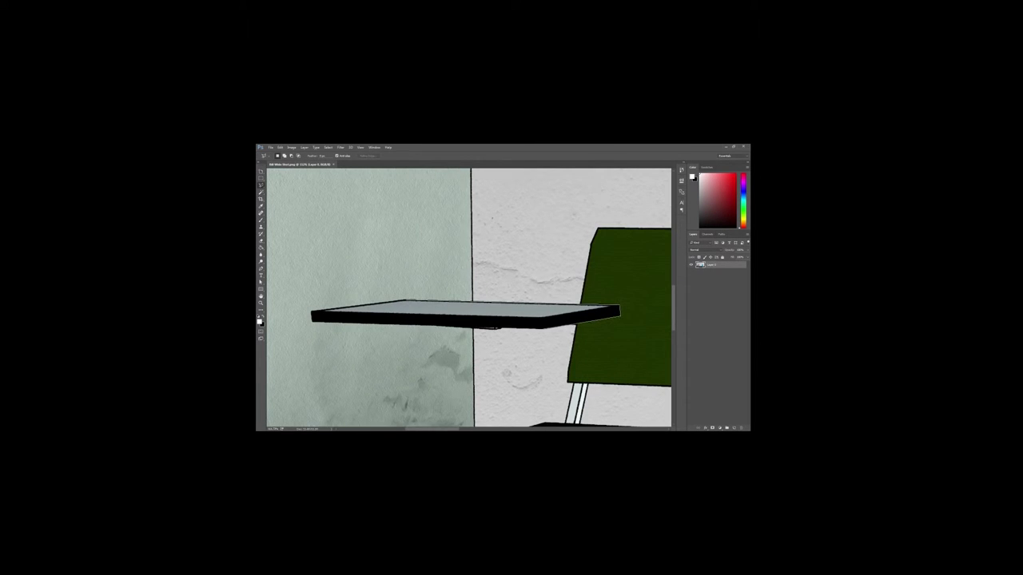
key(Return)
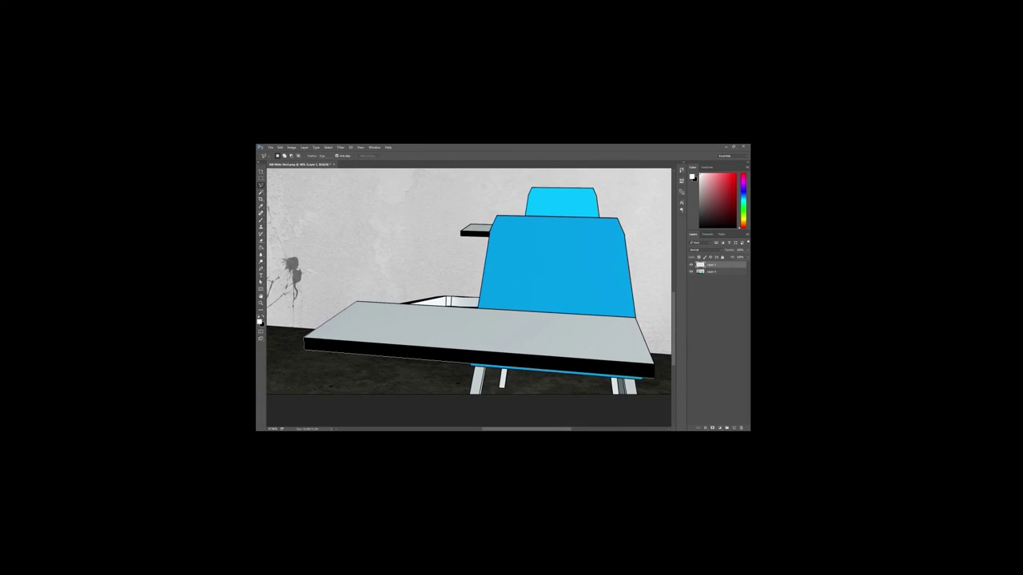
scroll(635, 317, up, 5)
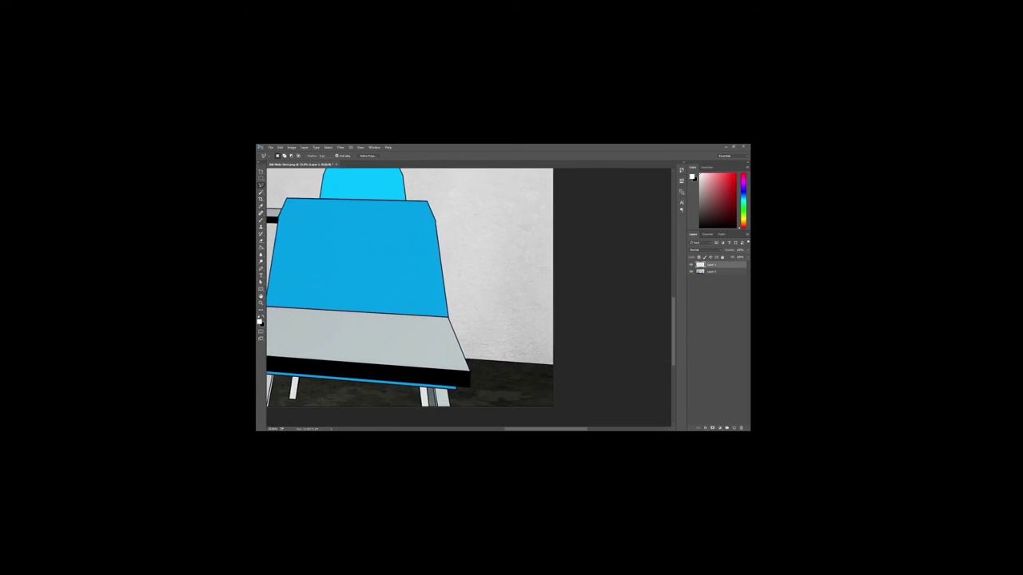
scroll(469, 297, down, 5)
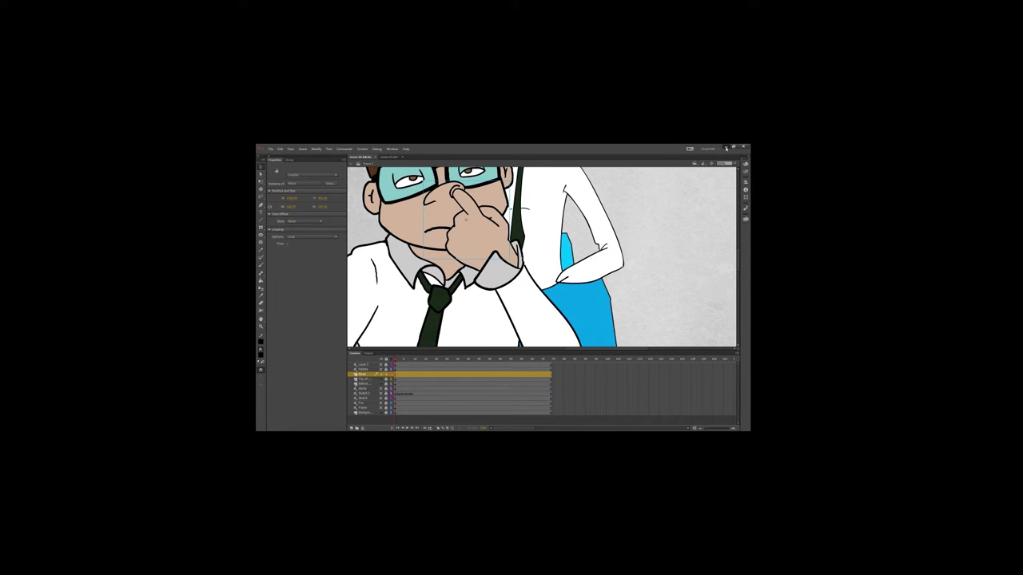
Switch back to Animate, insert a layer directly above the one holding the legs and standing character, and name it for the furniture
key(ctrl+2)
right_click(364, 384)
click(383, 263)
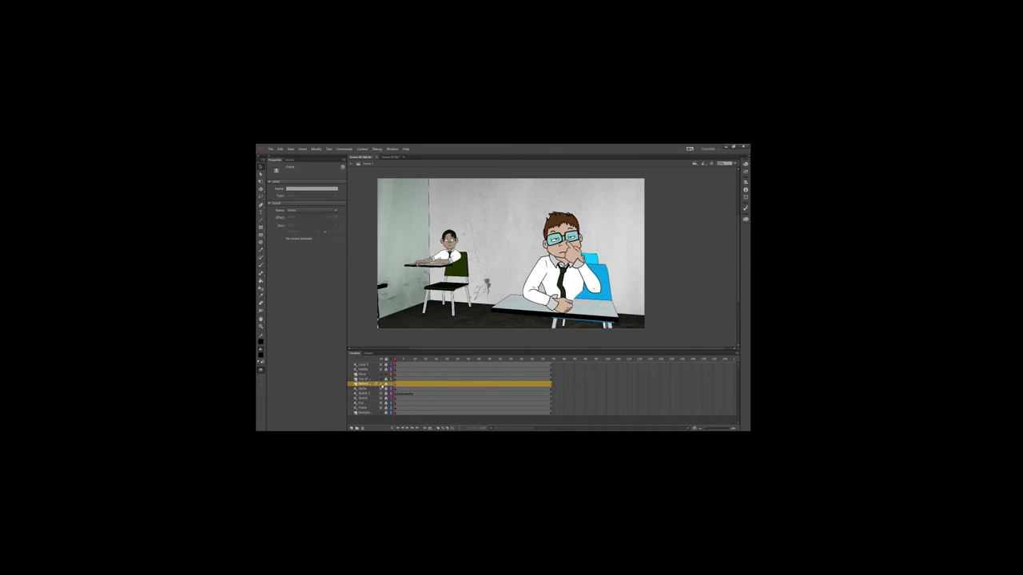
double_click(363, 384)
text(Chalk)
key(Return)
Import the cut-out furniture PNG into the document's library
click(270, 149)
click(379, 232)
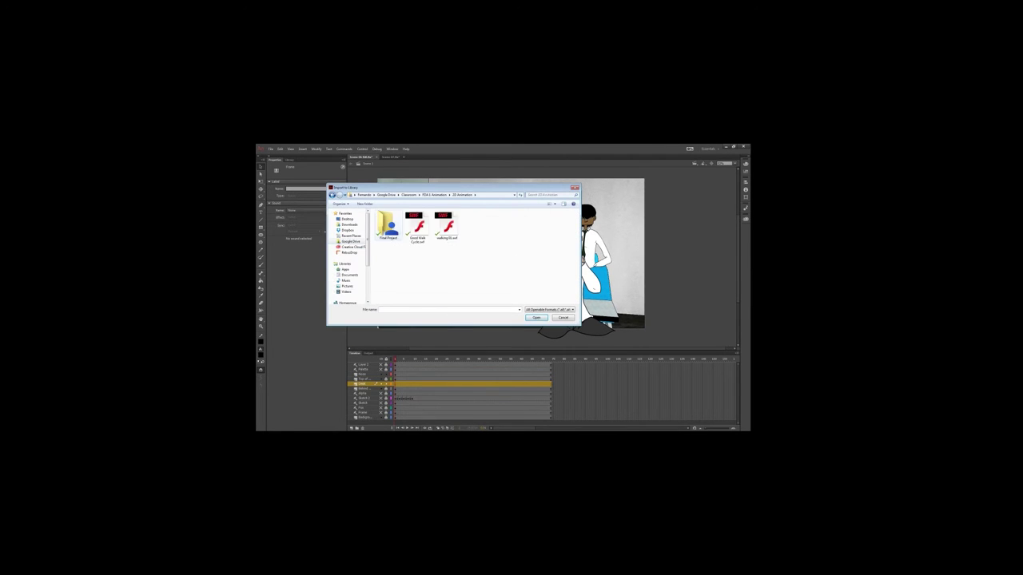
key(Escape)
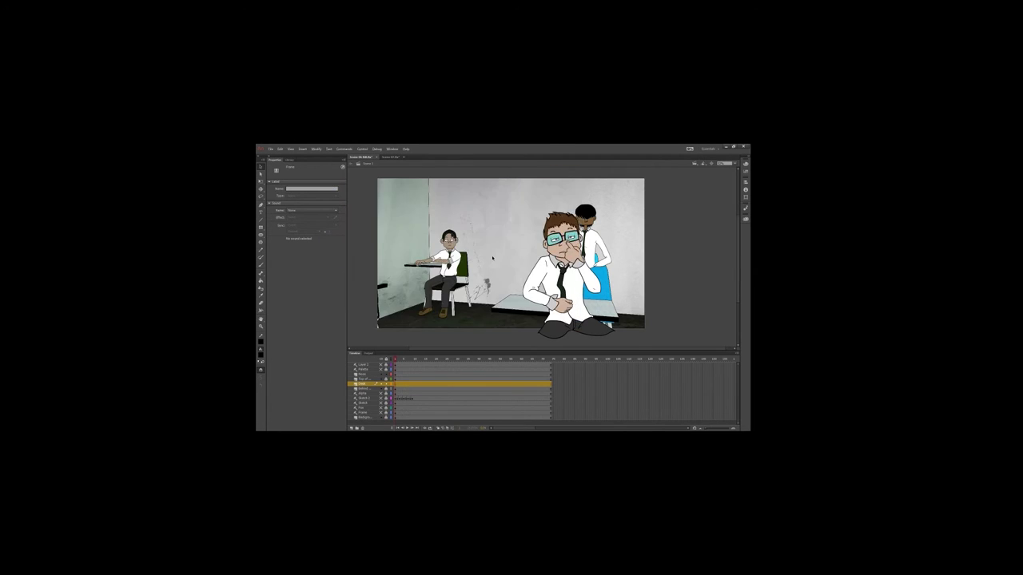
Place the cut-out furniture image from the library on the new layer and align it with the classroom background
key(ctrl+2)
click(289, 160)
drag(306, 190, 568, 289)
right_click(580, 283)
click(703, 240)
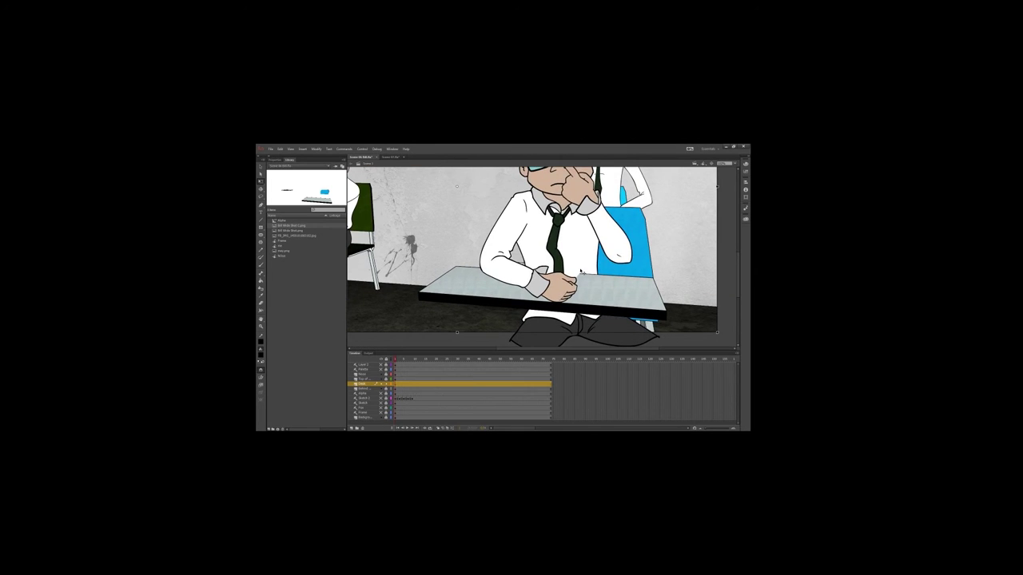
Reorder the layers so the foreground boy's upper body sits in front of the cut-out furniture, with his arms over the table top
scroll(581, 271, up, 5)
click(446, 297)
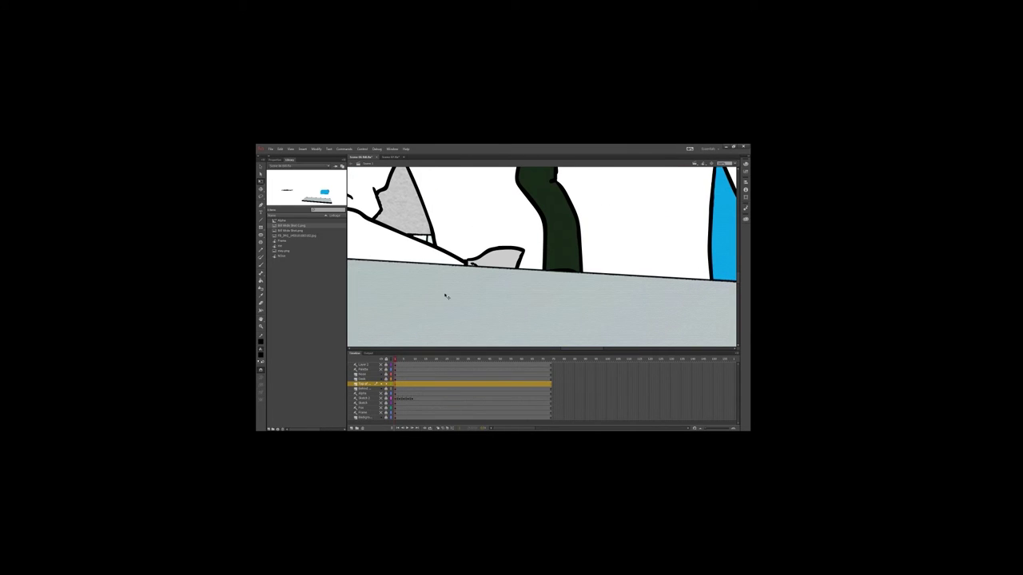
drag(377, 379, 377, 385)
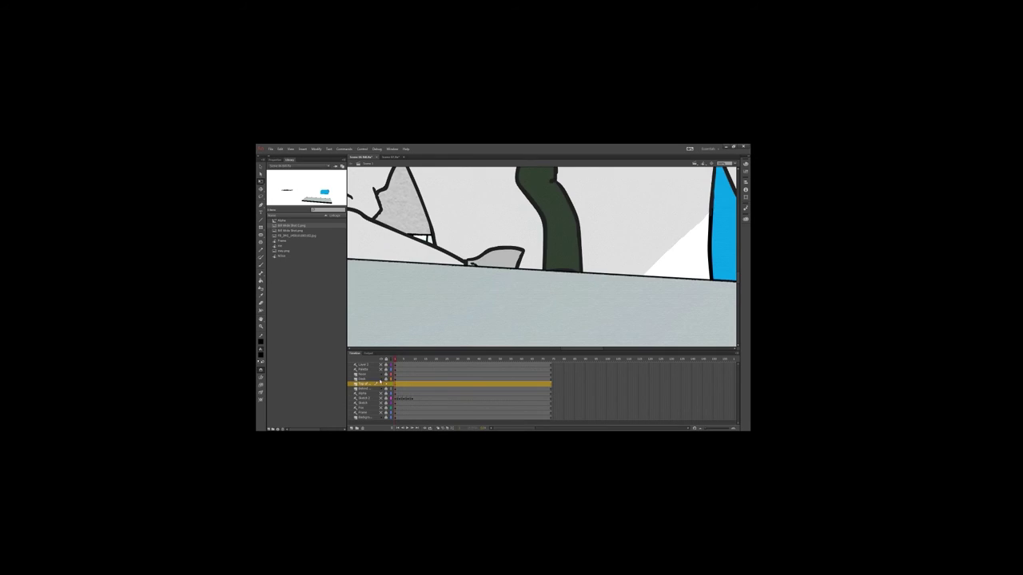
drag(624, 281, 516, 287)
scroll(516, 288, down, 4)
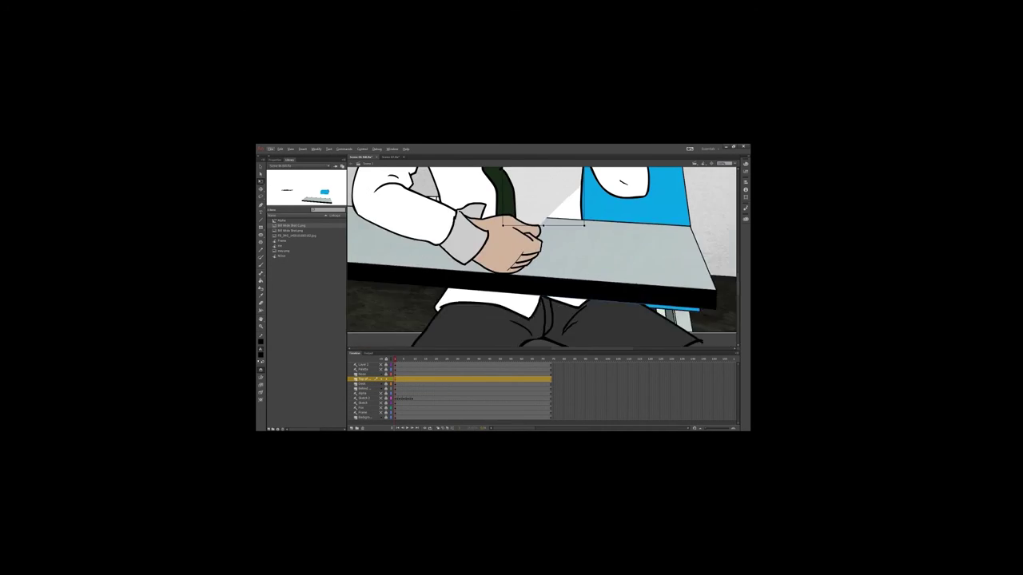
Repair the gap in the foreground boy's shirt between the tie and raised elbow with a white boundary stroke and white Paint Bucket fill
click(548, 298)
click(477, 274)
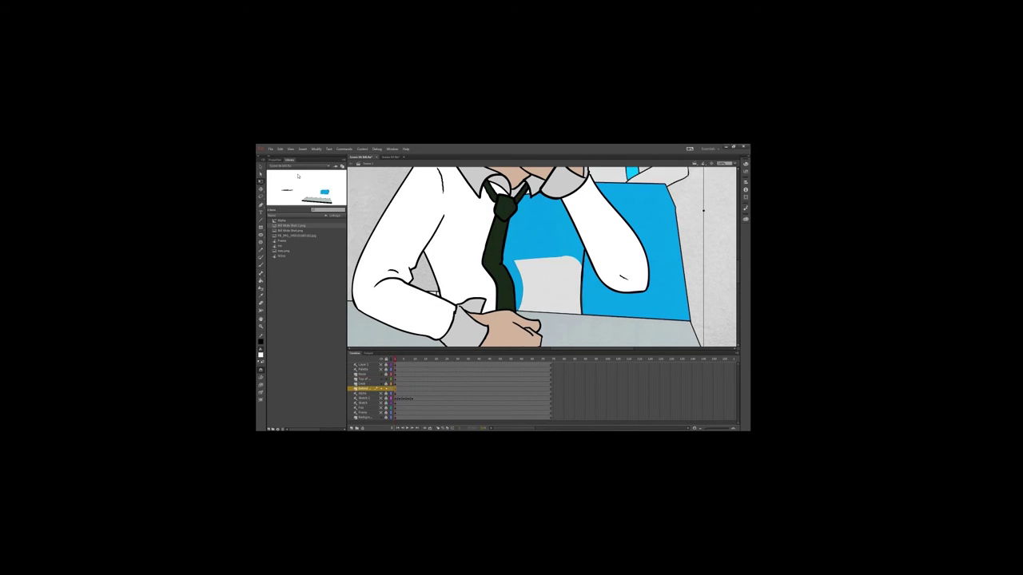
click(495, 248)
click(544, 263)
click(578, 238)
click(577, 237)
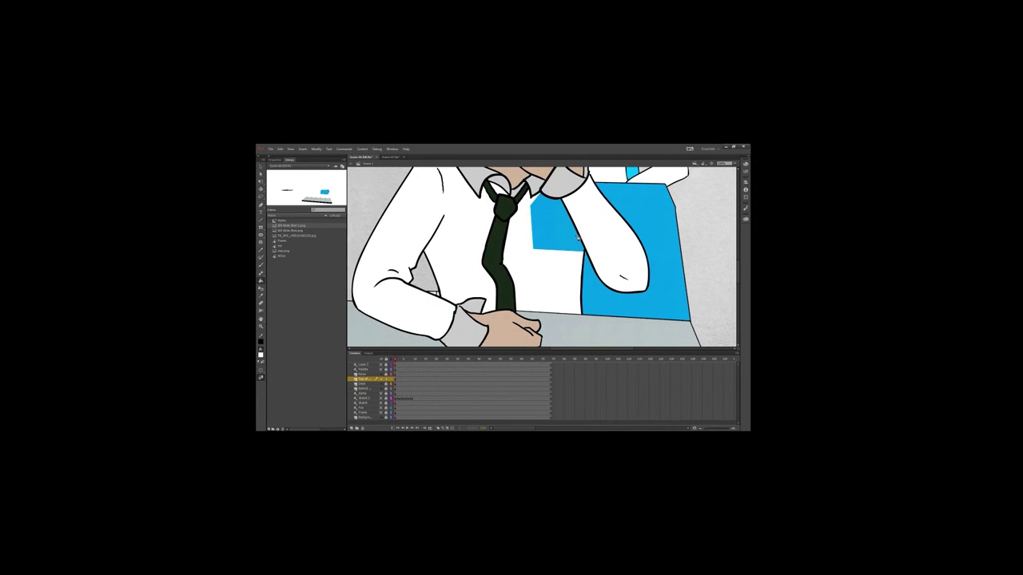
key(ctrl+z)
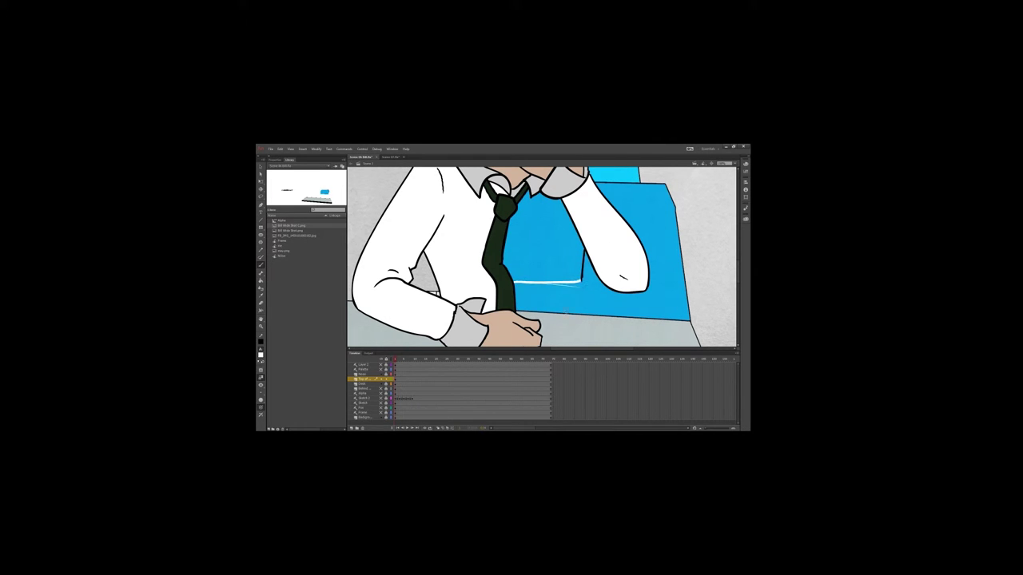
key(k)
click(544, 213)
scroll(514, 310, up, 5)
click(544, 280)
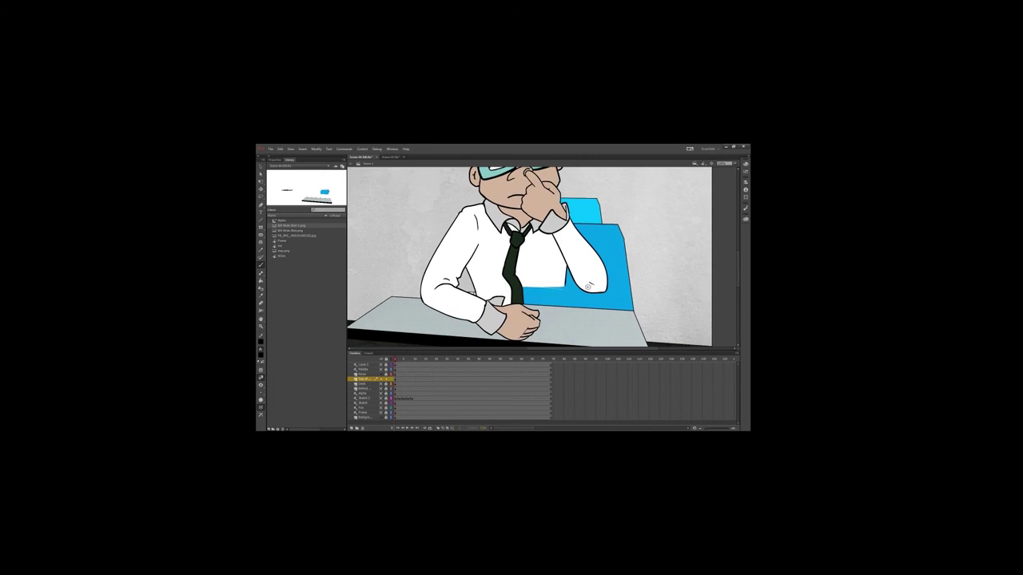
Preview the Scene 06 movie, close the preview, and close the other open document
key(ctrl+Return)
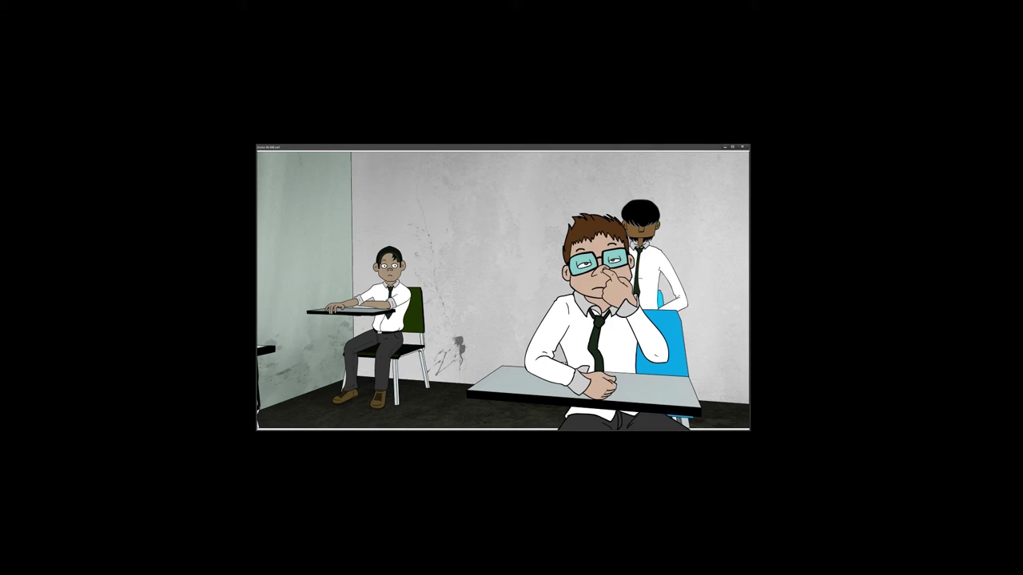
key(ctrl+w)
key(ctrl+w)
key(Return)
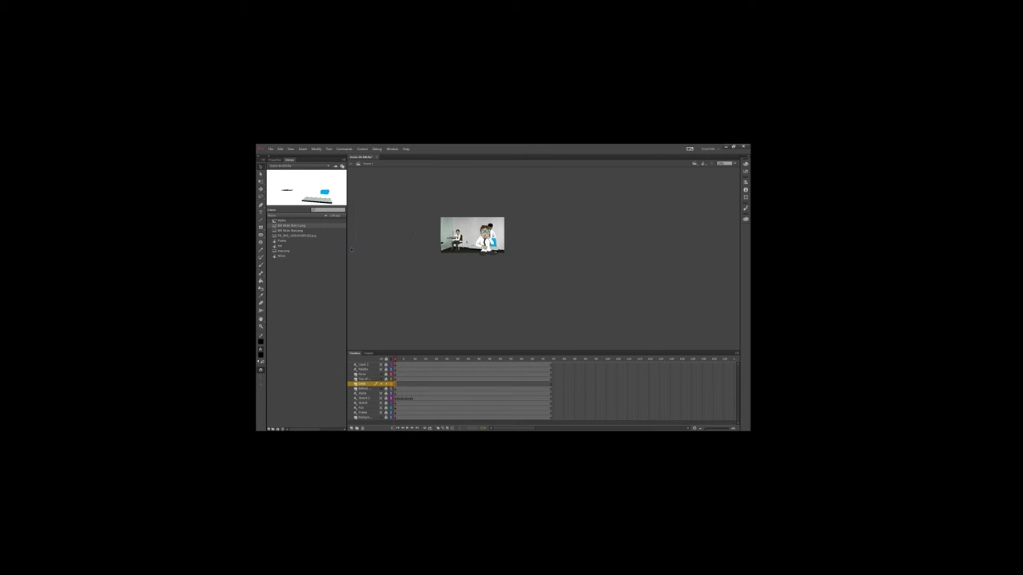
Select the artwork on the stage, preview the scene once more, close the preview and export the movie
drag(440, 217, 631, 320)
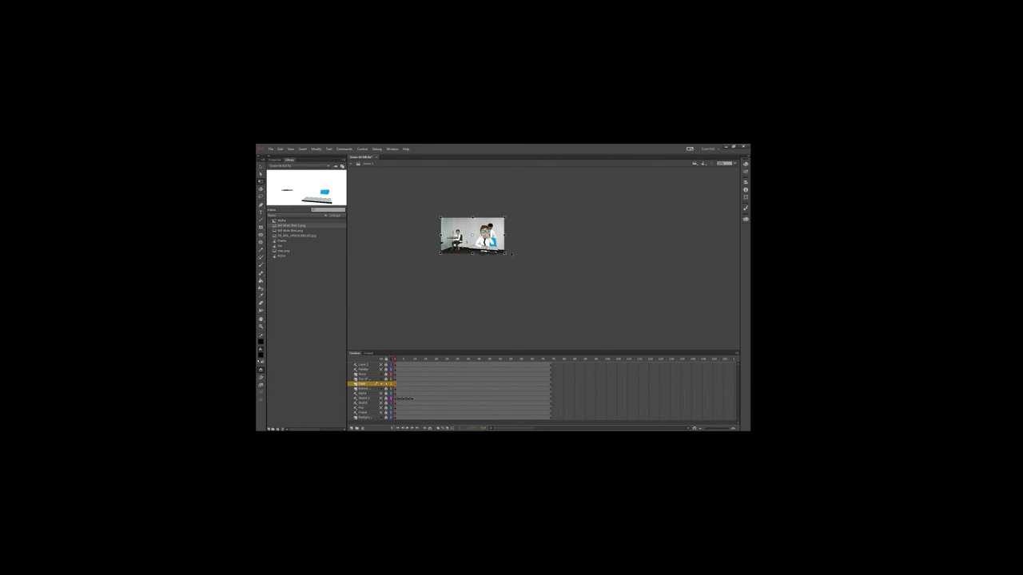
scroll(511, 254, up, 4)
key(ctrl+Return)
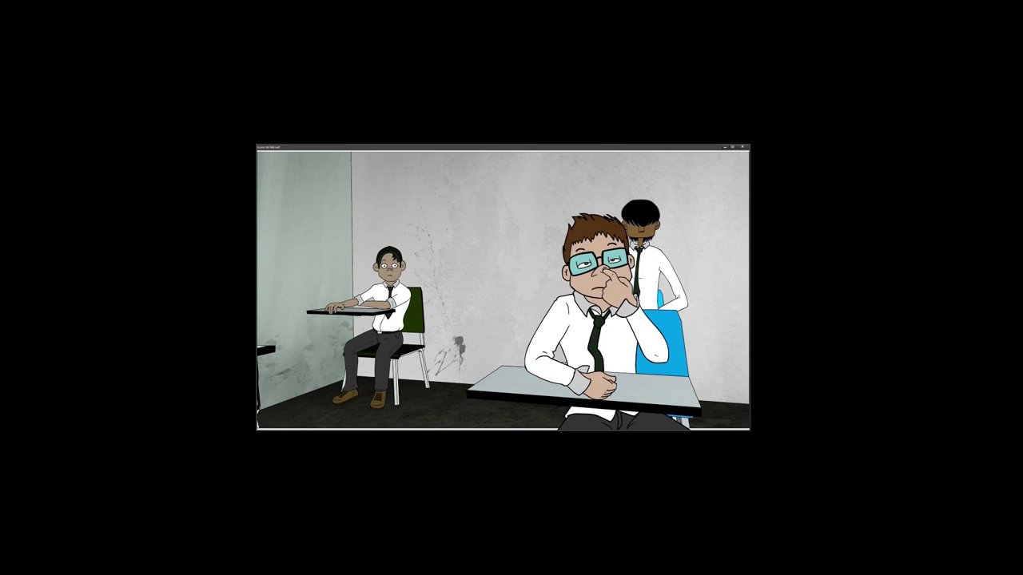
key(ctrl+w)
key(alt+f)
key(ctrl+alt+shift+s)
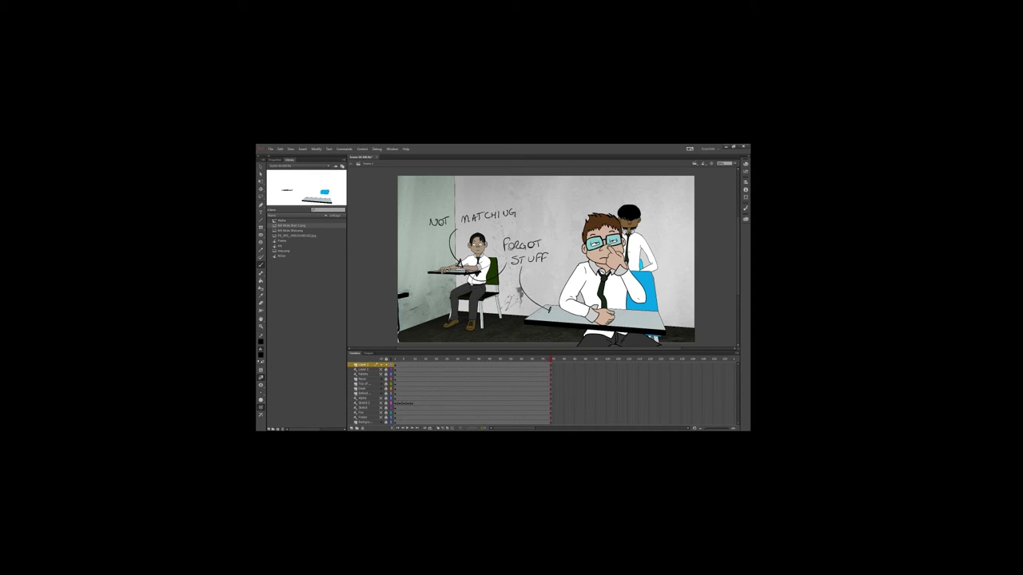
Remove the skin fill and outlines of the background seated boy's resting forearm on the upper-body layer
scroll(485, 270, up, 4)
click(364, 383)
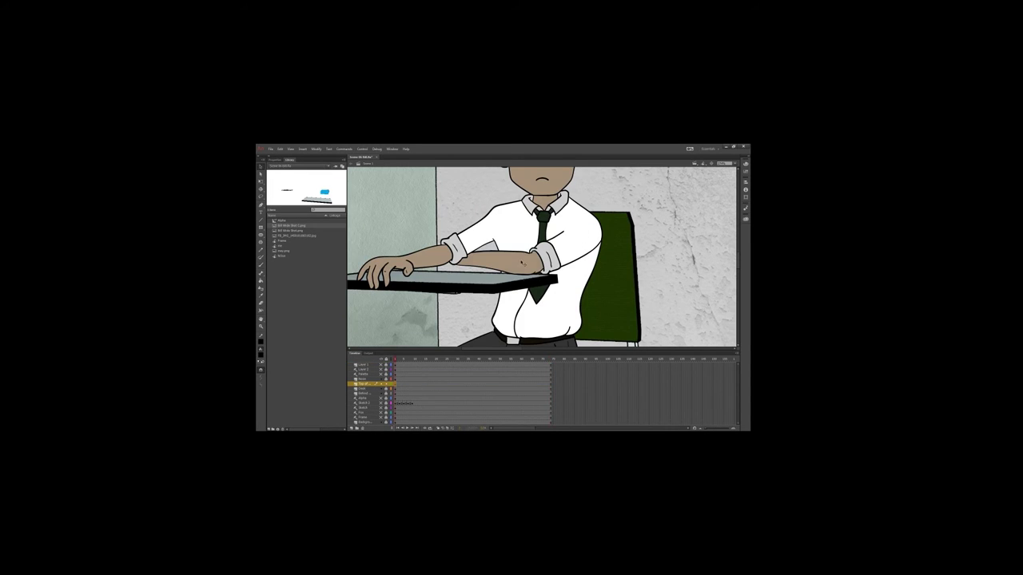
scroll(483, 255, up, 2)
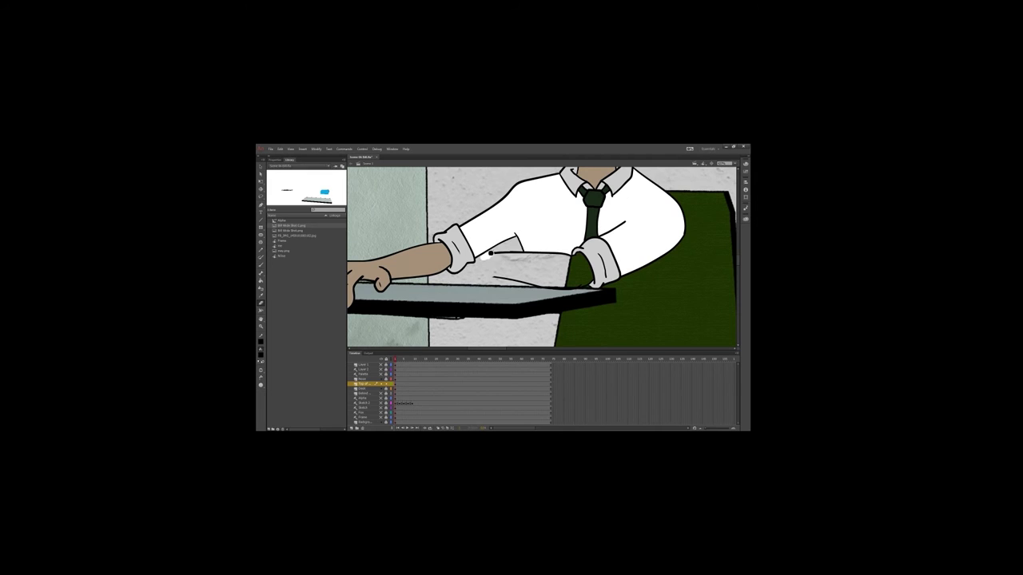
key(ctrl+z)
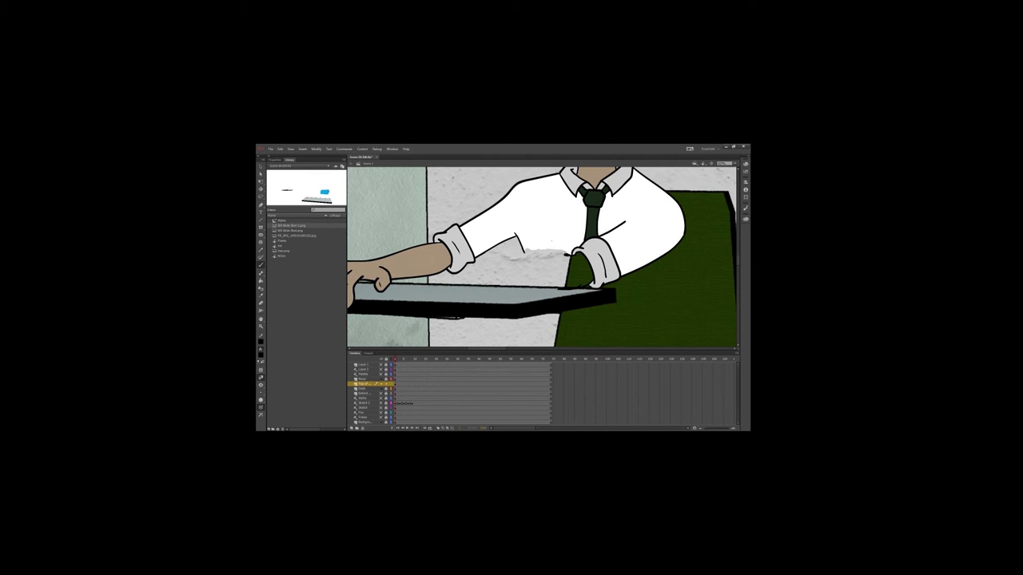
Redraw the resting forearm's outline with the Brush over the translucent white overlay and fill it with the boy's brown skin tone
click(275, 160)
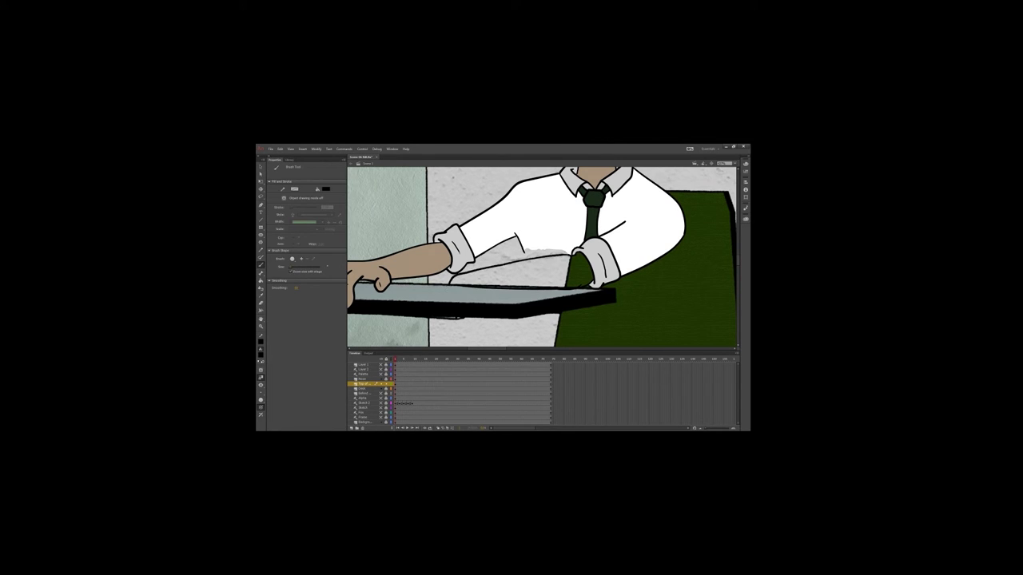
click(362, 389)
key(ctrl+z)
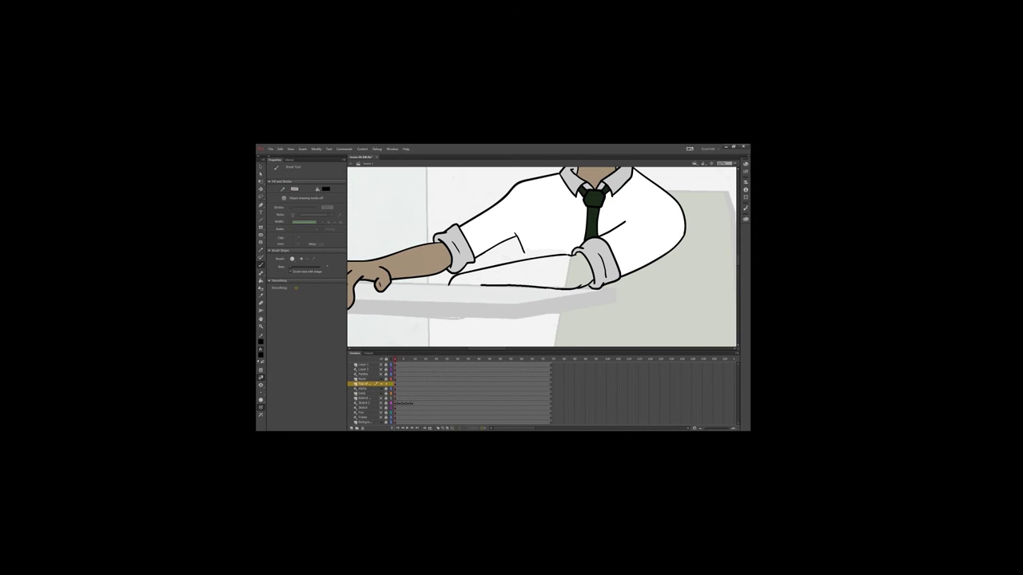
key(k)
click(524, 271)
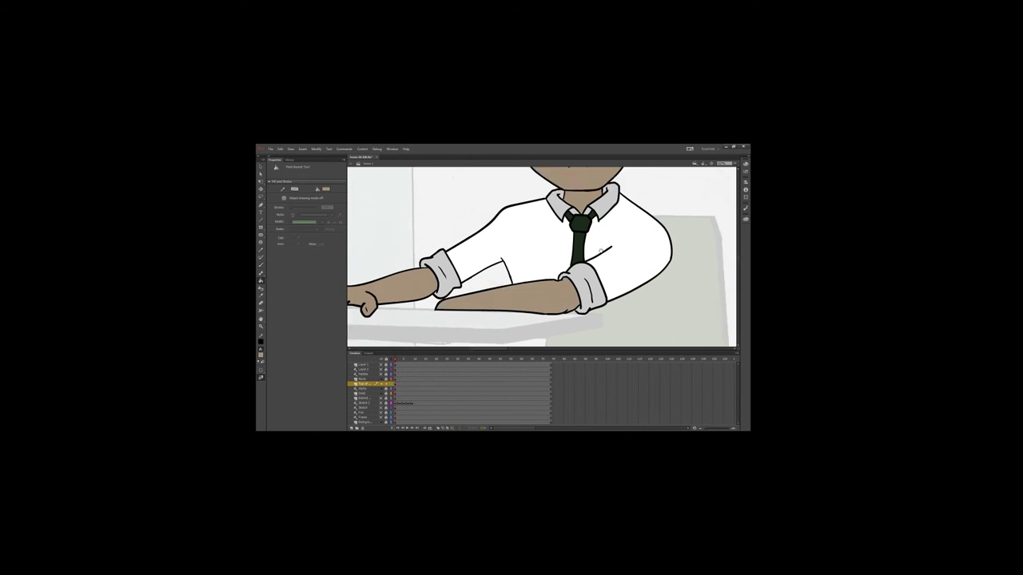
key(ctrl+minus)
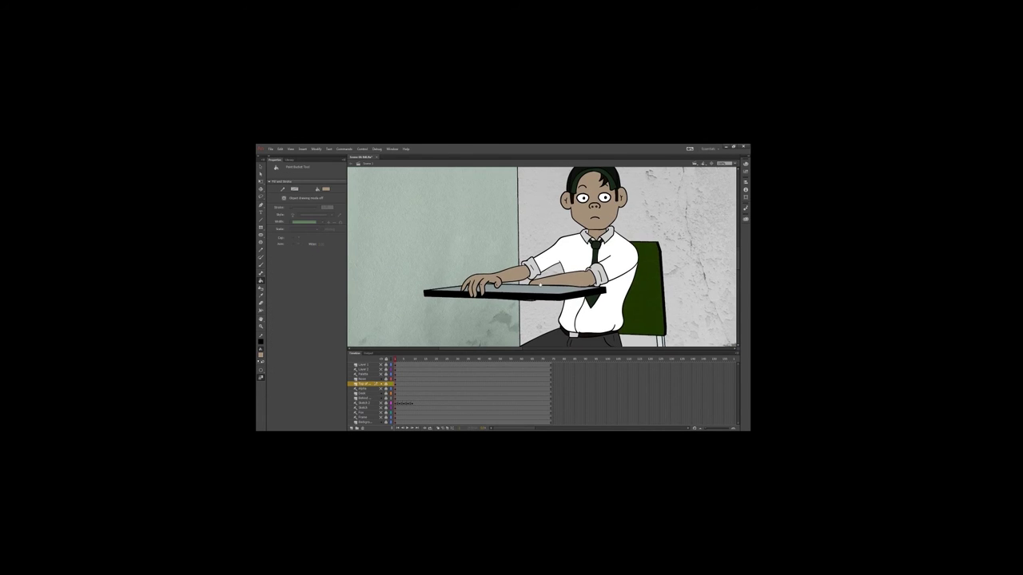
Select the background boy's outstretched hand and reshape it so the fingers hang over the small desk's edge
right_click(502, 275)
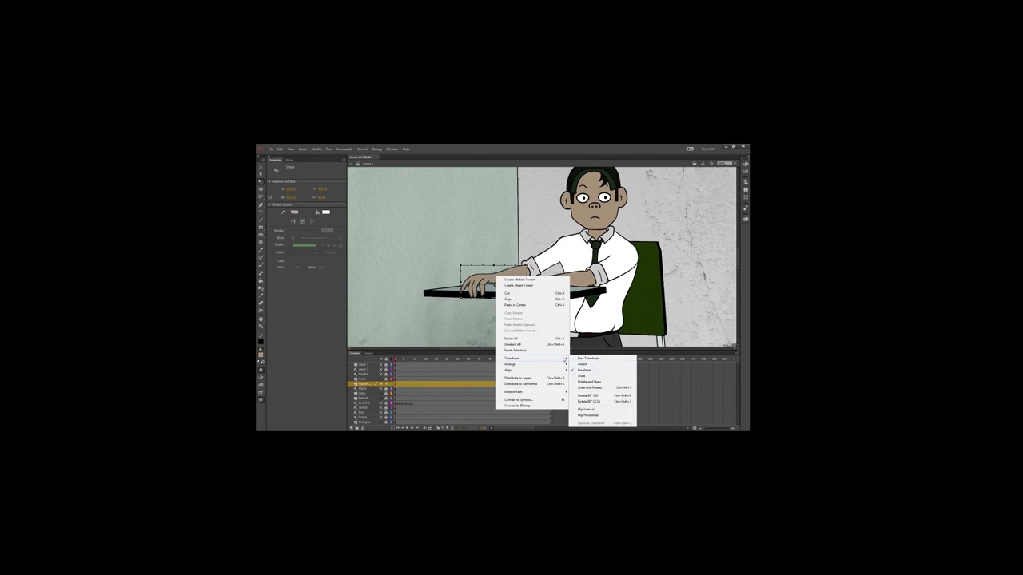
click(491, 284)
right_click(479, 282)
key(Escape)
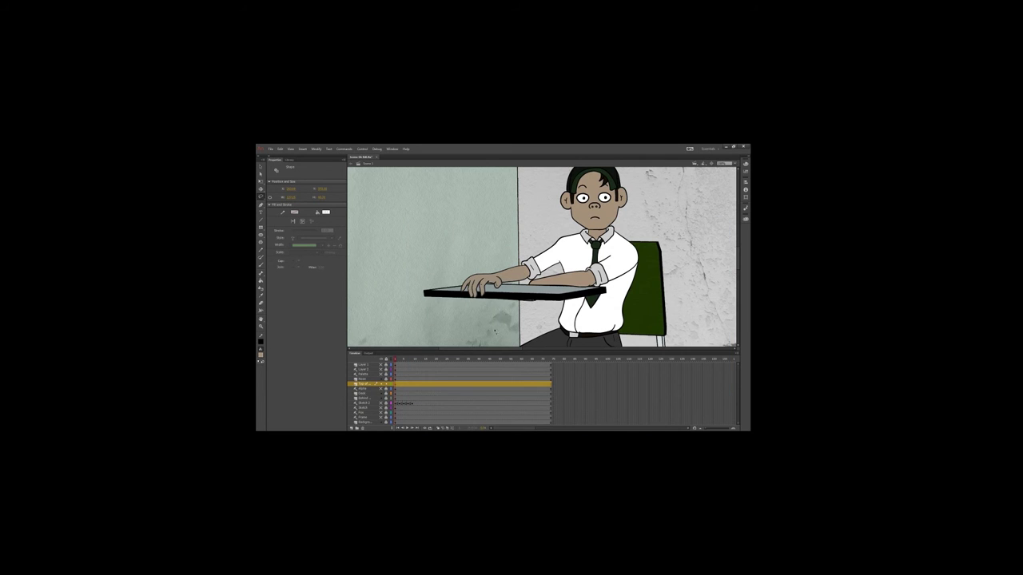
right_click(491, 277)
click(491, 286)
click(290, 149)
click(391, 228)
key(b)
key(ctrl+1)
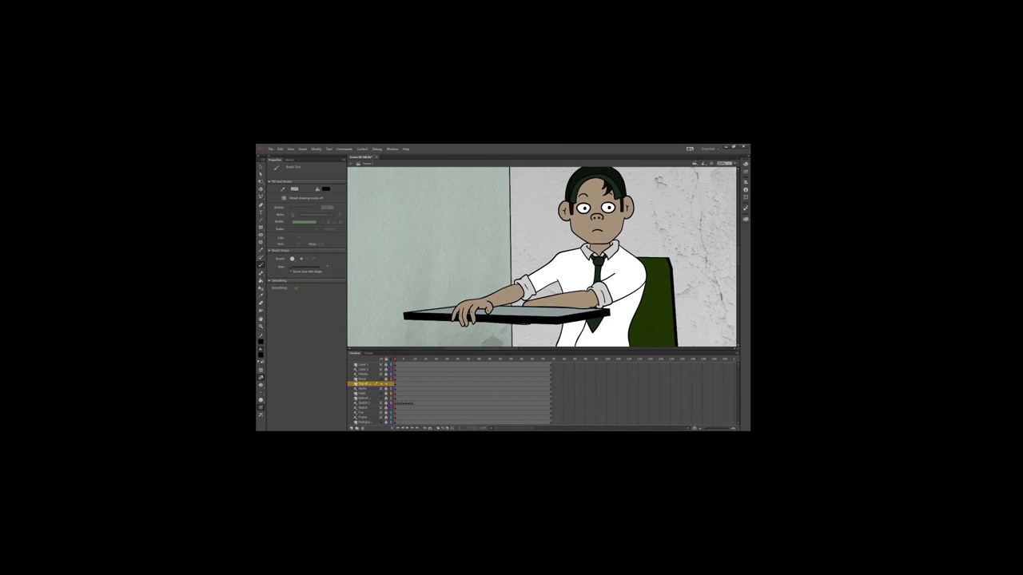
Open the Scene 05 file for reference, and draw a rounded object and a notebook on the small desk on the Stuff layer in Scene 06
click(270, 149)
mouse_move(339, 173)
click(516, 197)
click(361, 388)
drag(438, 310, 449, 303)
key(ctrl+z)
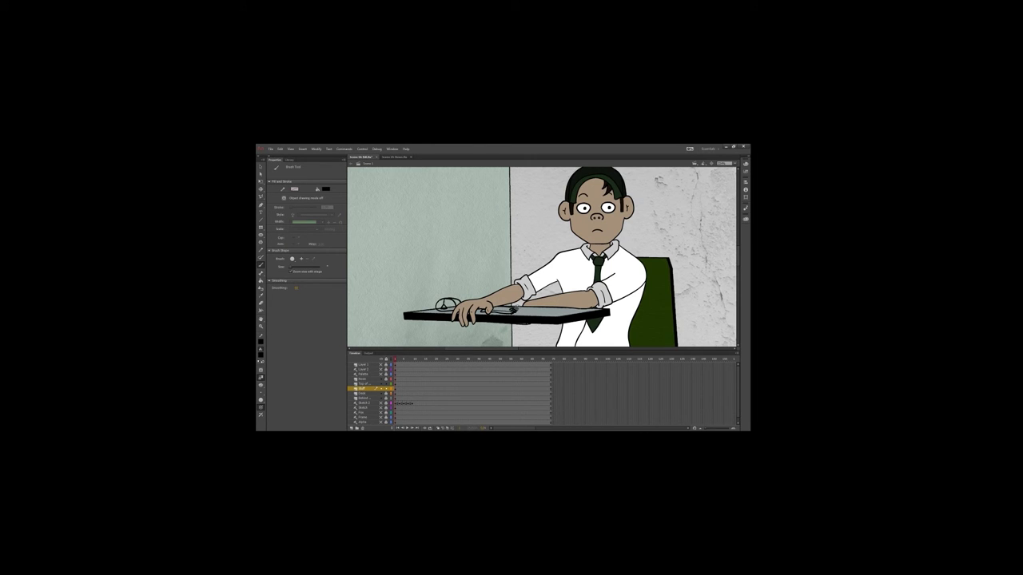
Fill the small desk's rounded object with pale yellow from the palette and select the notebook for transforming
key(k)
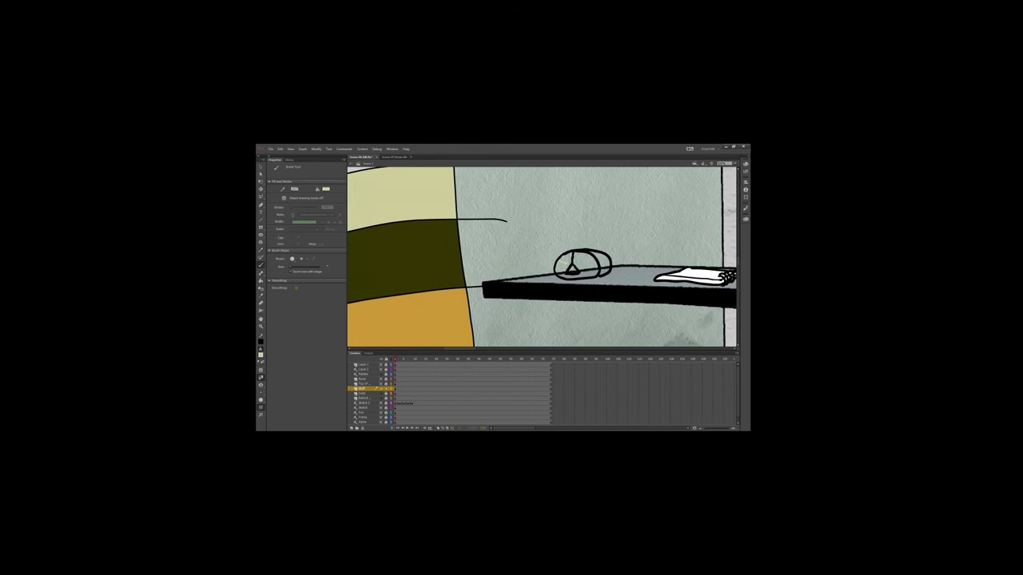
key(k)
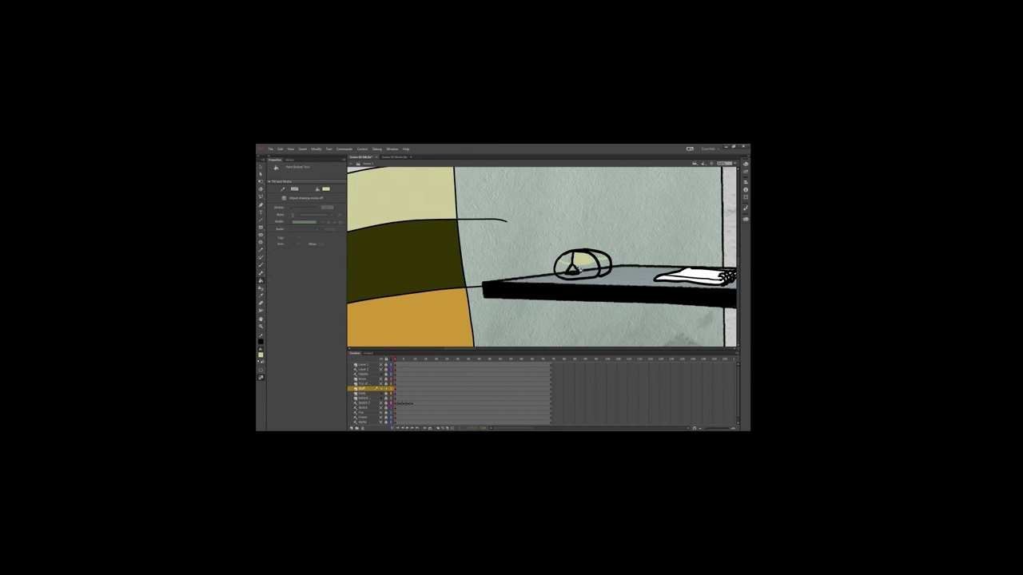
click(595, 267)
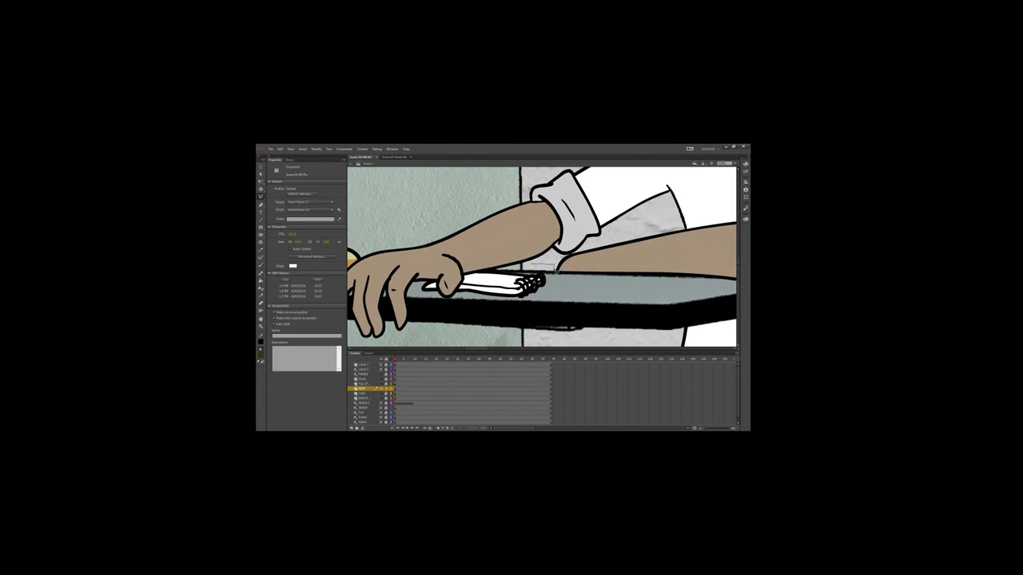
drag(553, 265, 409, 302)
right_click(498, 269)
click(595, 301)
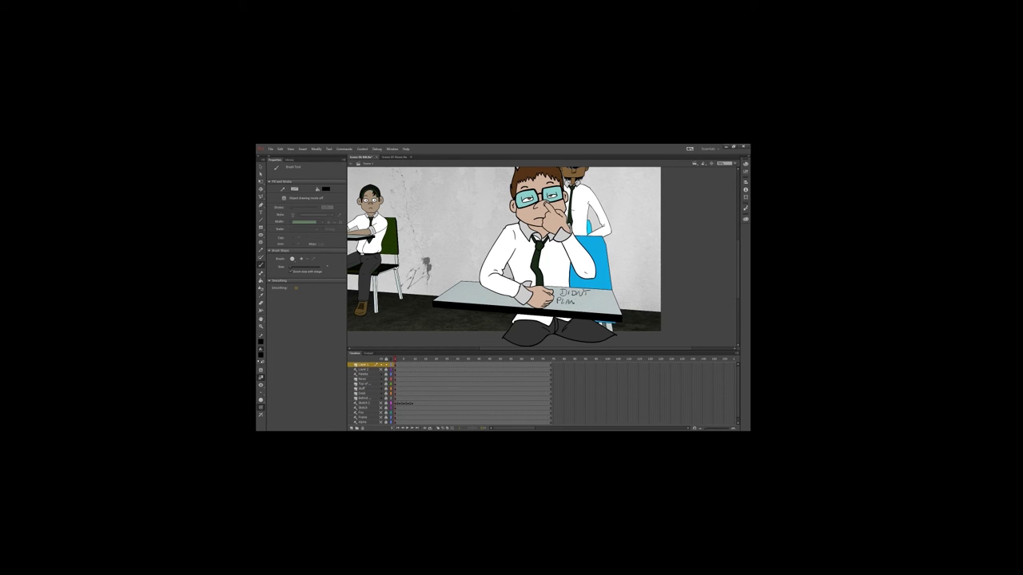
Erase the "DIDN'T PLAN" note from the foreground table and add a sketch layer directly beneath the Stuff layer
key(e)
mouse_move(558, 289)
mouse_down()
mouse_move(615, 315)
mouse_move(607, 312)
mouse_up()
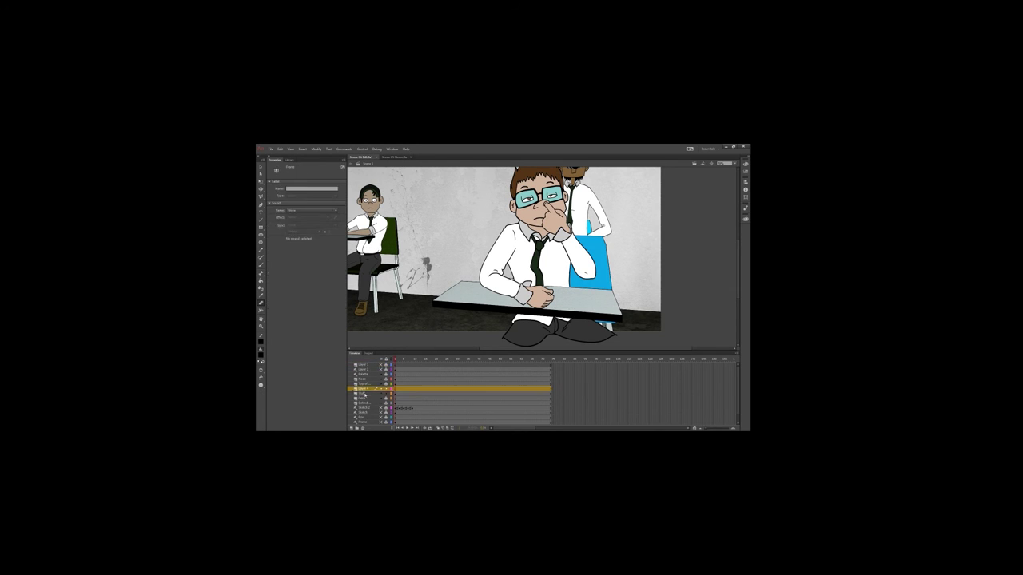
key(ctrl+equal)
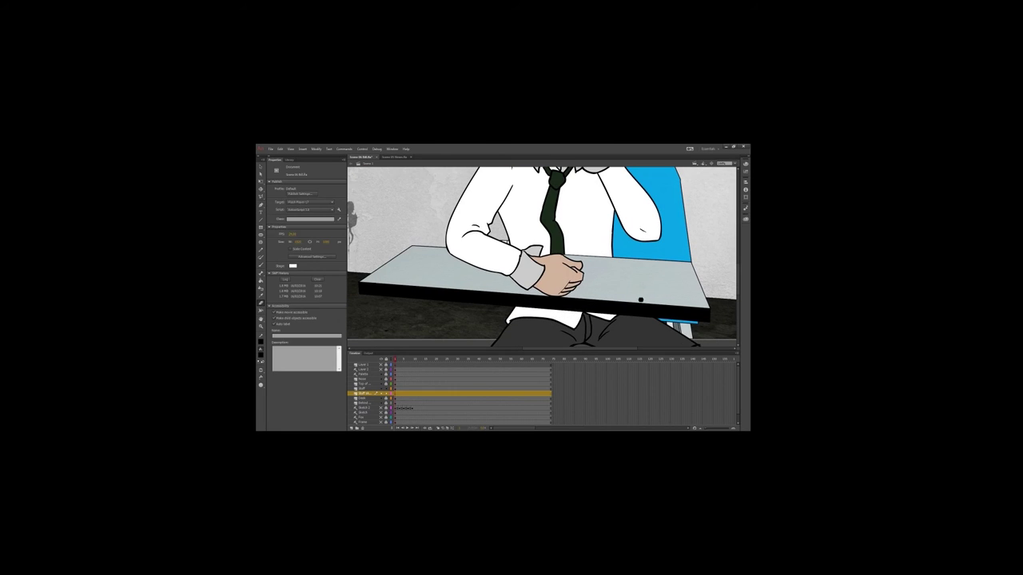
Sketch a stack of papers, an eraser, a pen and a pencil on the foreground table, and adjust the pen's shape
key(y)
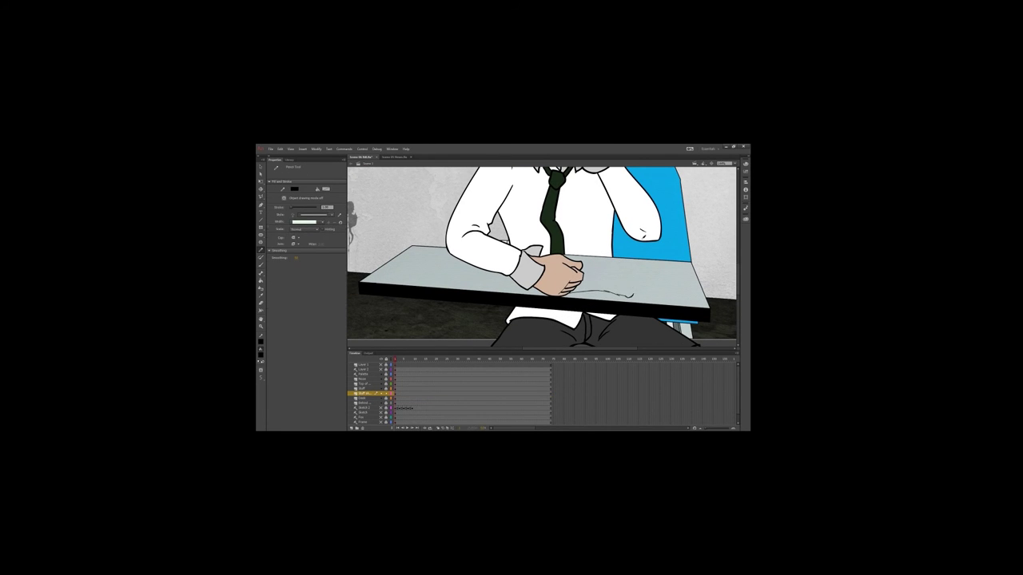
key(b)
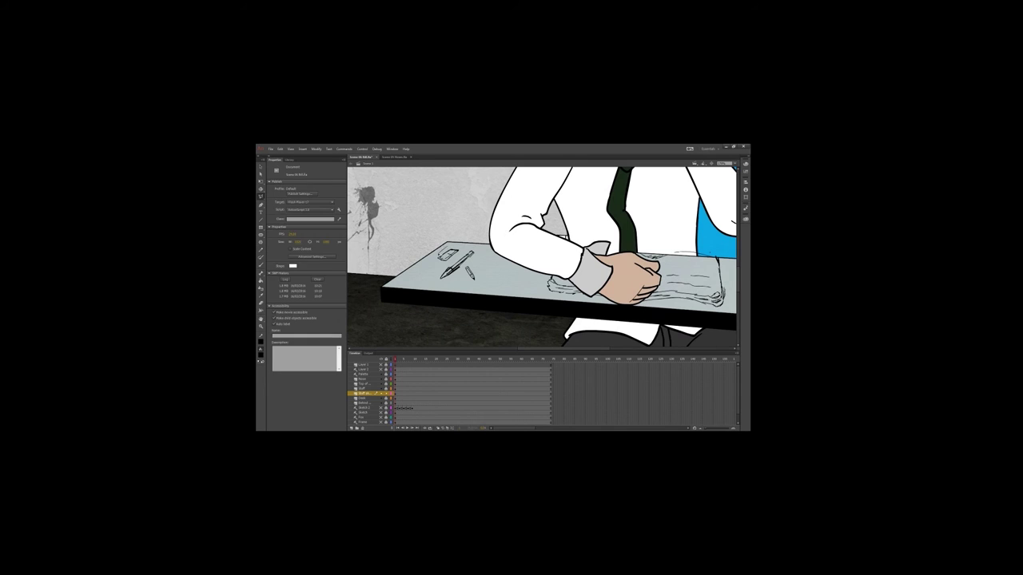
right_click(457, 267)
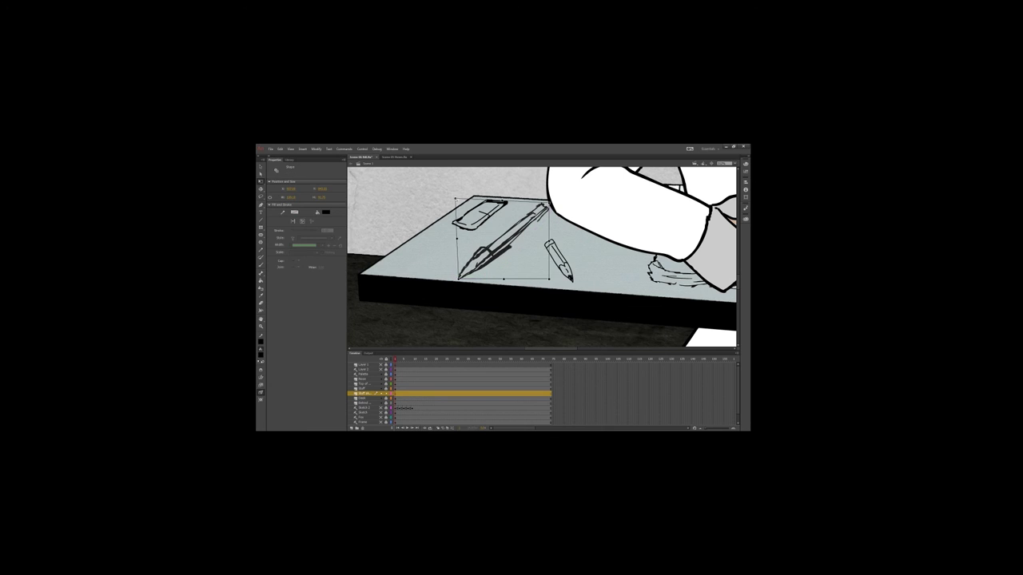
Fade the sketch with the white overlay and trace the eraser, pen and pencil on the Stuff layer with black Brush outlines
click(367, 389)
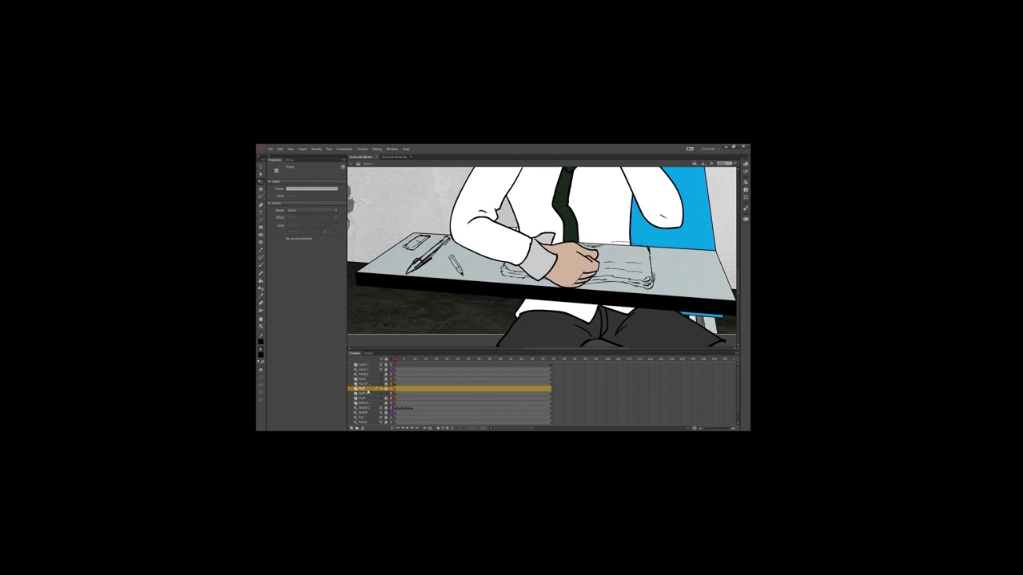
key(b)
click(431, 422)
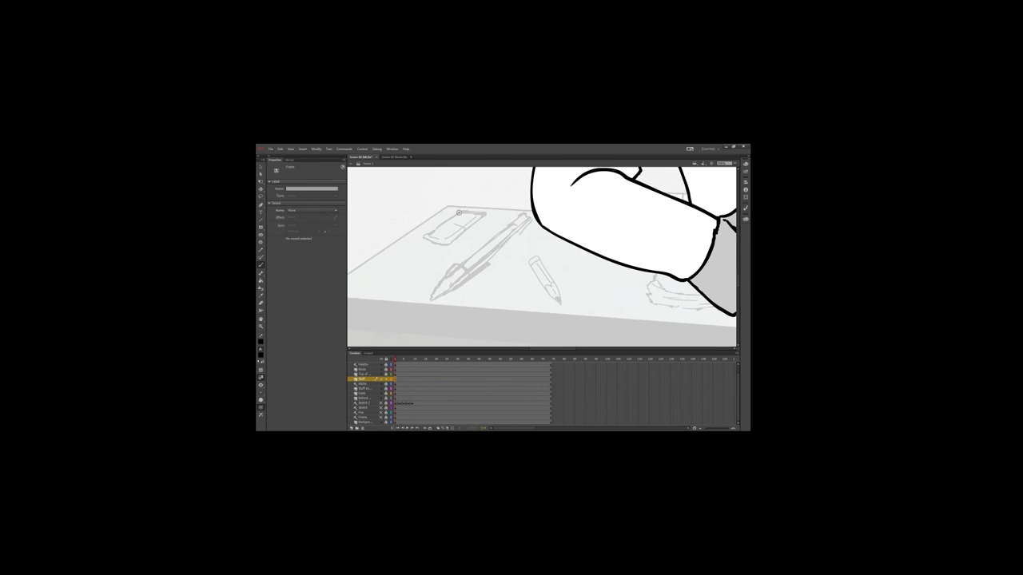
mouse_move(458, 212)
mouse_down()
mouse_move(432, 240)
mouse_move(460, 233)
mouse_up()
mouse_move(519, 214)
mouse_down()
mouse_move(471, 257)
mouse_move(502, 245)
mouse_move(470, 278)
mouse_up()
drag(530, 259, 432, 237)
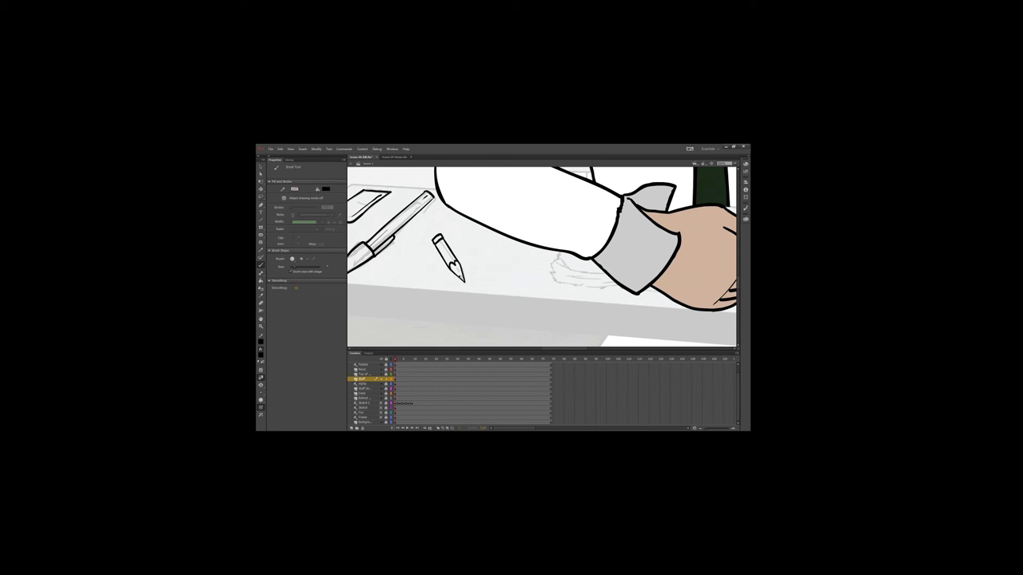
Fill the pencil's body orange and its sharpened wood pale yellow, and fill the pen's tip and cap dark blue
key(ctrl+minus)
key(ctrl+minus)
key(k)
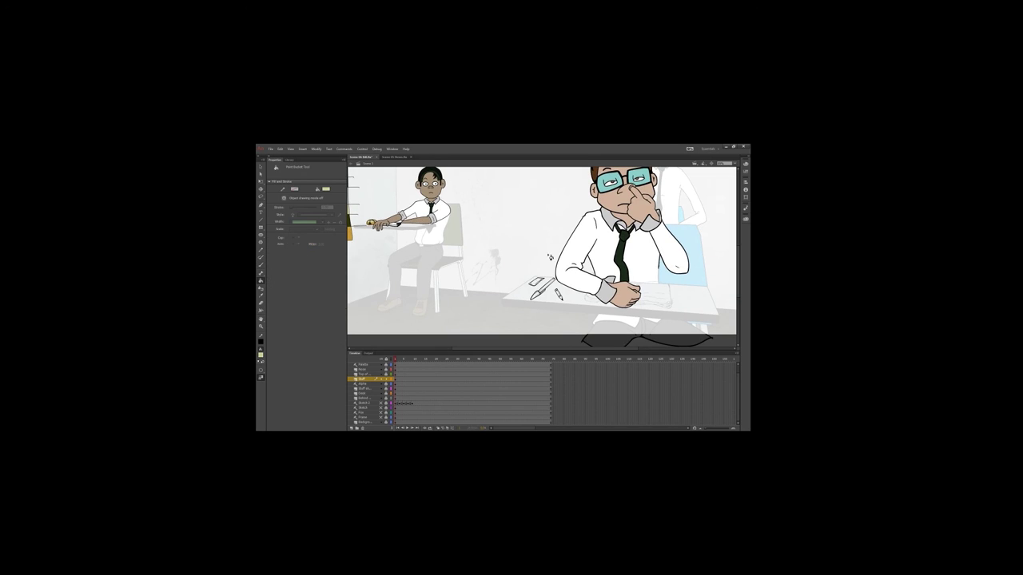
key(ctrl+equal)
key(ctrl+equal)
click(260, 354)
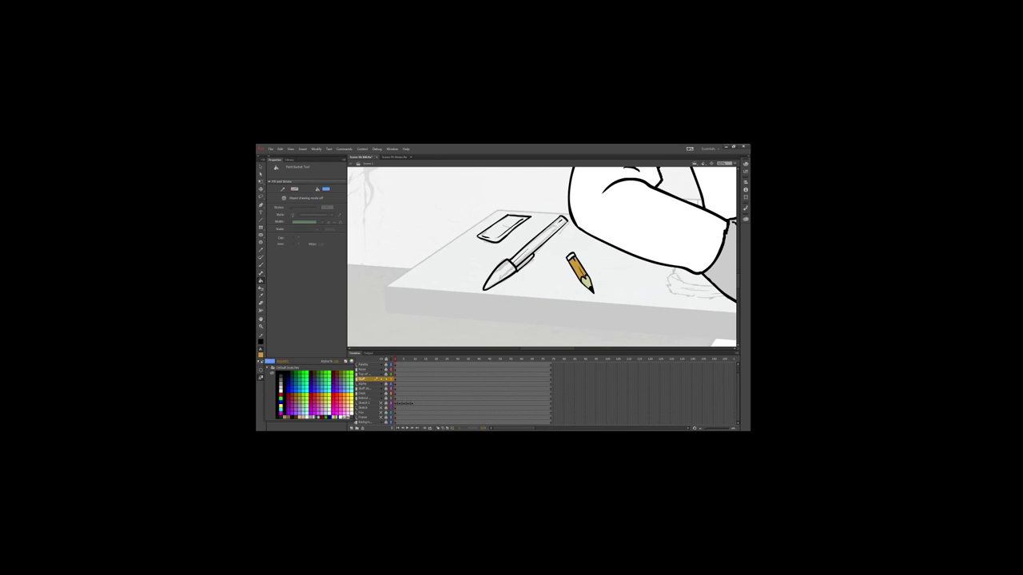
click(296, 382)
click(504, 273)
click(260, 352)
click(352, 361)
key(Return)
Brush a dividing line across the eraser and fill its upper part with blue
key(b)
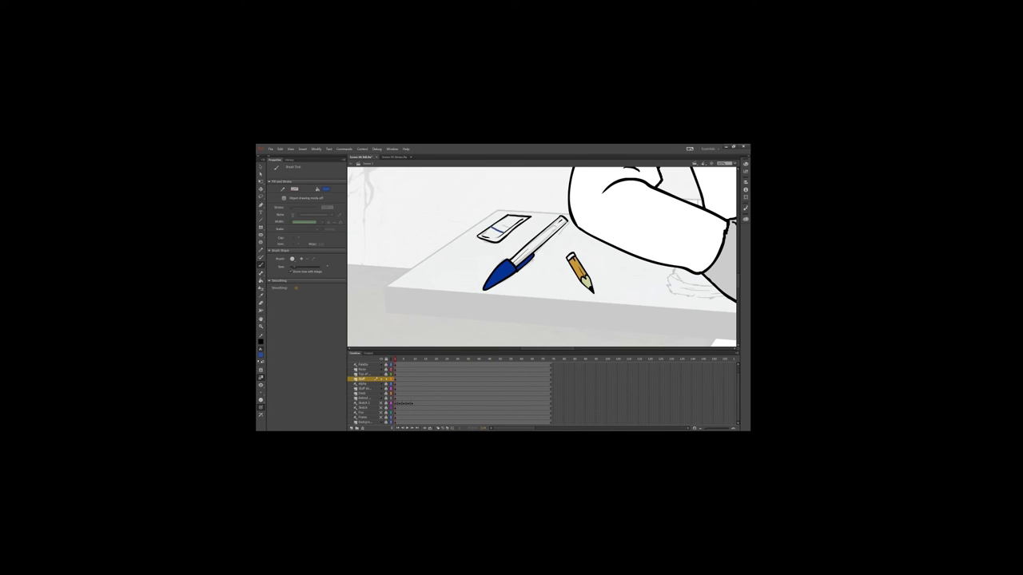
key(k)
click(509, 224)
Fill the pen's barrel with a custom blue-grey and the eraser's lower end with red-brown
click(261, 354)
click(353, 361)
key(Return)
click(544, 241)
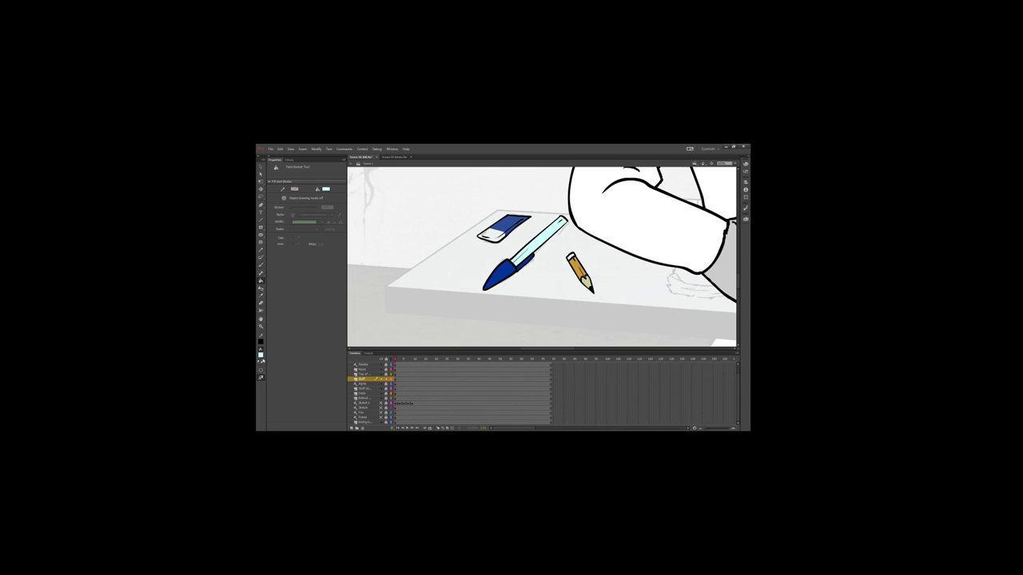
click(261, 354)
click(353, 361)
key(Return)
click(544, 241)
click(492, 232)
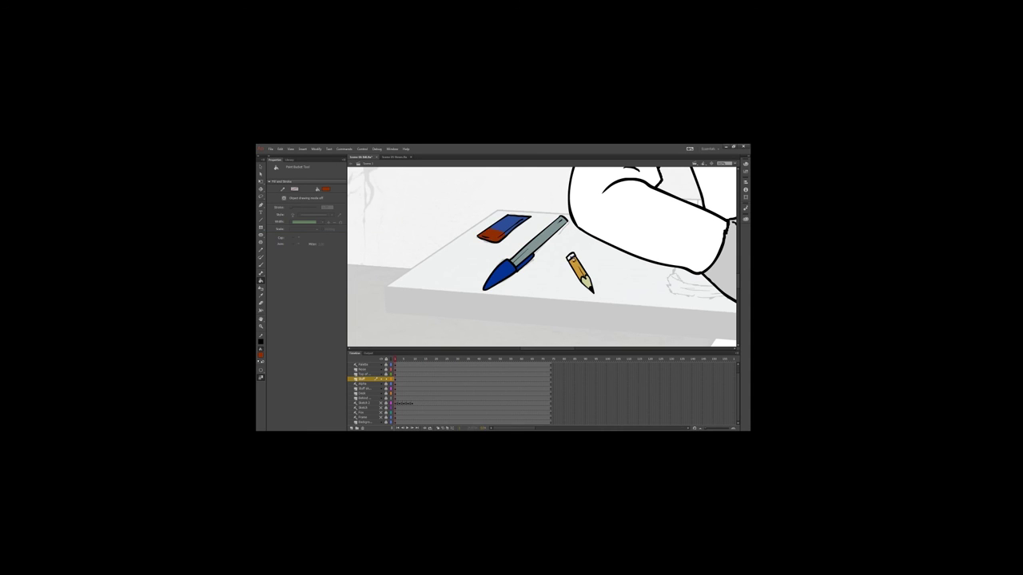
Trace the stack of papers under the foreground character's hand with black Brush outlines, adding page edges and text lines
key(ctrl+minus)
key(ctrl+equal)
click(260, 354)
click(273, 372)
key(b)
mouse_move(443, 281)
mouse_down()
mouse_move(523, 297)
mouse_move(444, 249)
mouse_up()
mouse_move(645, 192)
mouse_down()
mouse_move(644, 268)
mouse_move(523, 264)
mouse_move(651, 253)
mouse_move(683, 320)
mouse_up()
mouse_move(639, 256)
mouse_down()
mouse_move(623, 214)
mouse_move(655, 220)
mouse_up()
Fill the outlined stack of papers with white using the Paint Bucket
key(k)
click(261, 370)
key(Escape)
key(b)
key(k)
click(568, 247)
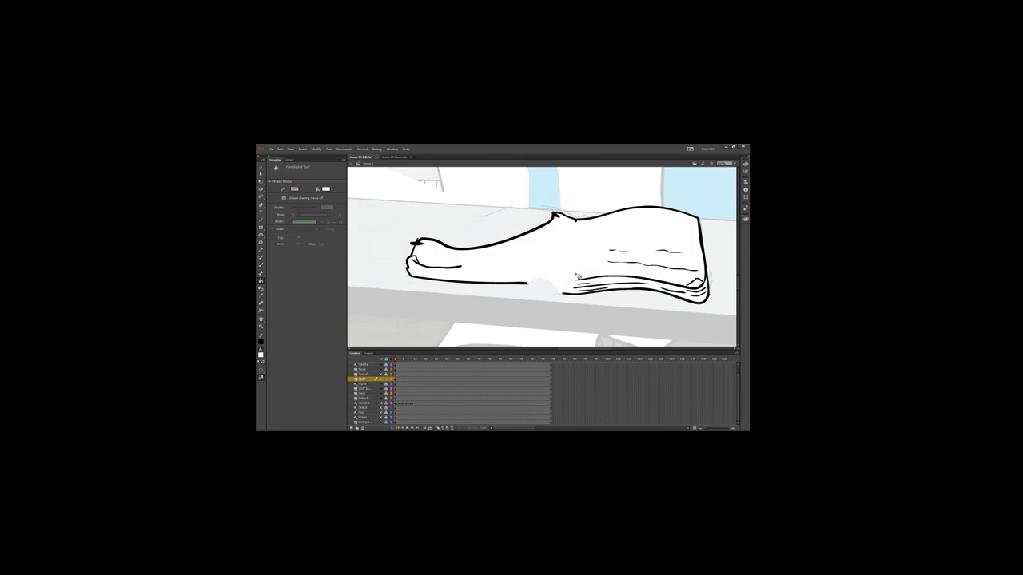
key(b)
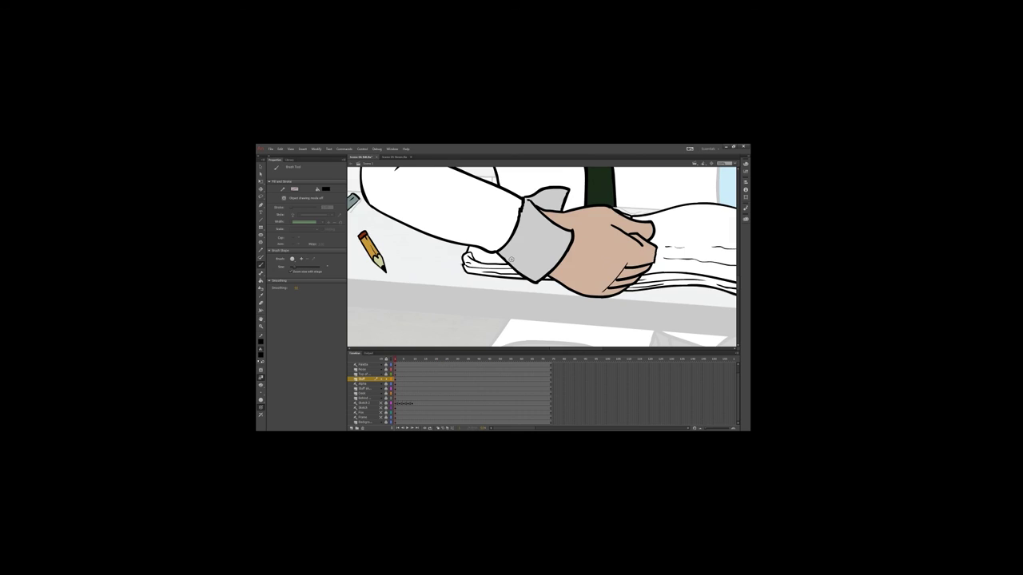
scroll(512, 259, down, 3)
scroll(612, 283, up, 3)
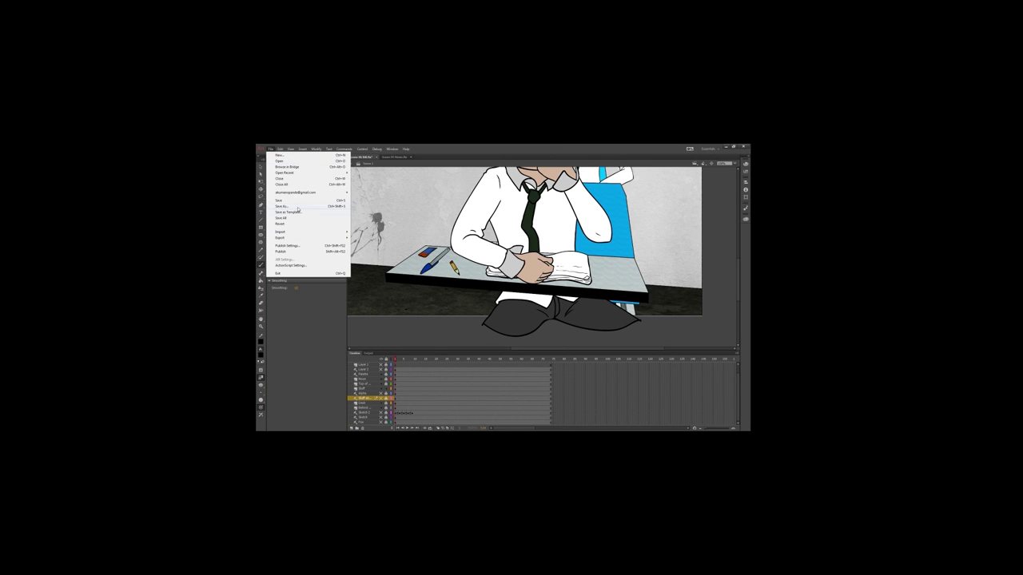
Export the finished scene, switch to Premiere Pro and start exporting the sequence as an MP4 into the Exported Files folder
mouse_move(281, 237)
click(375, 248)
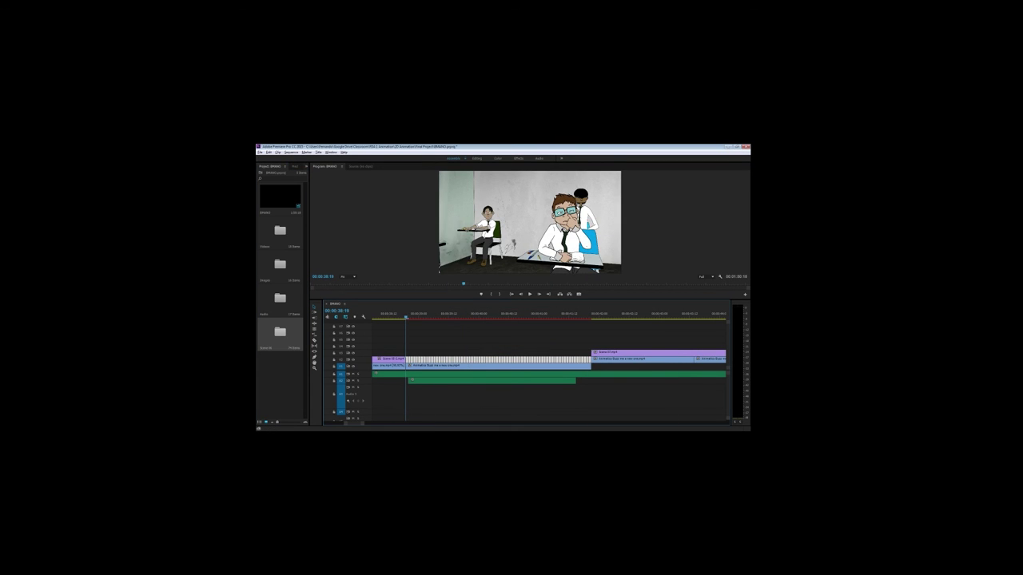
click(259, 152)
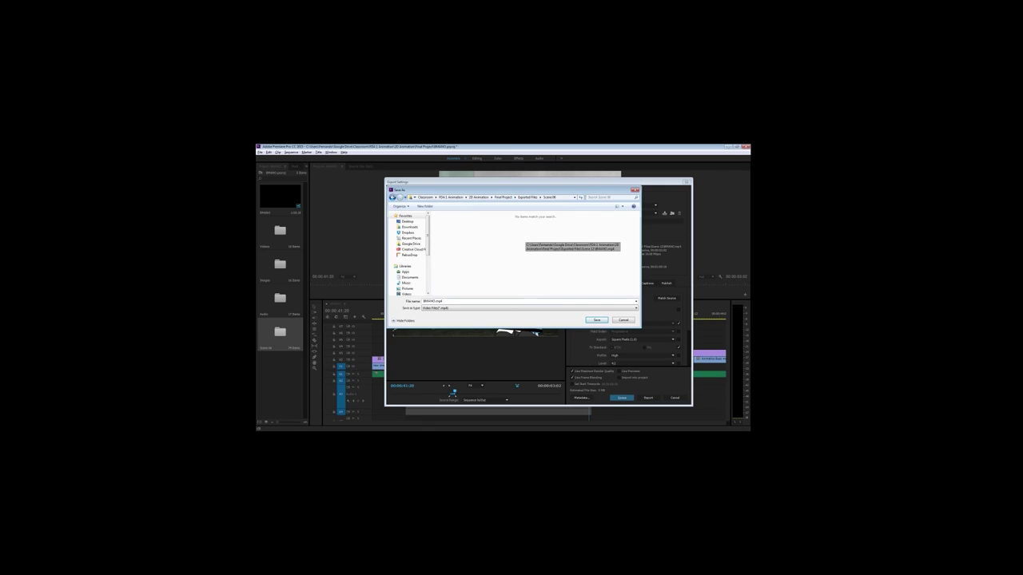